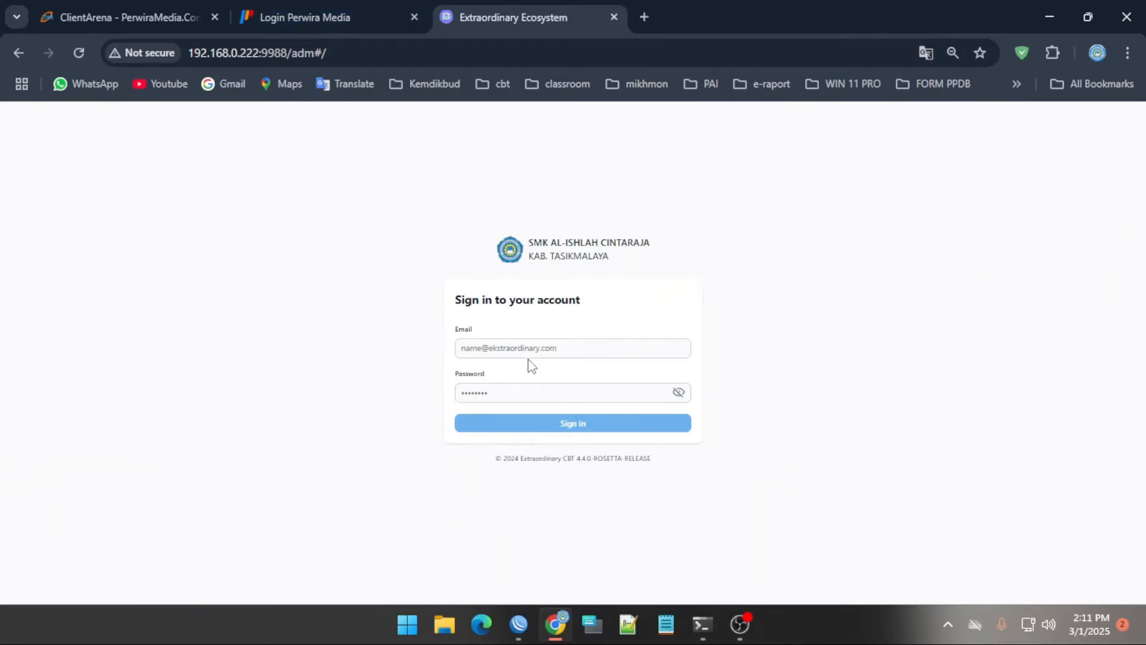
# Reload the exam admin login page at 192.168.0.222:9988/adm#/ and check its local address.
pyautogui.click(305, 48)
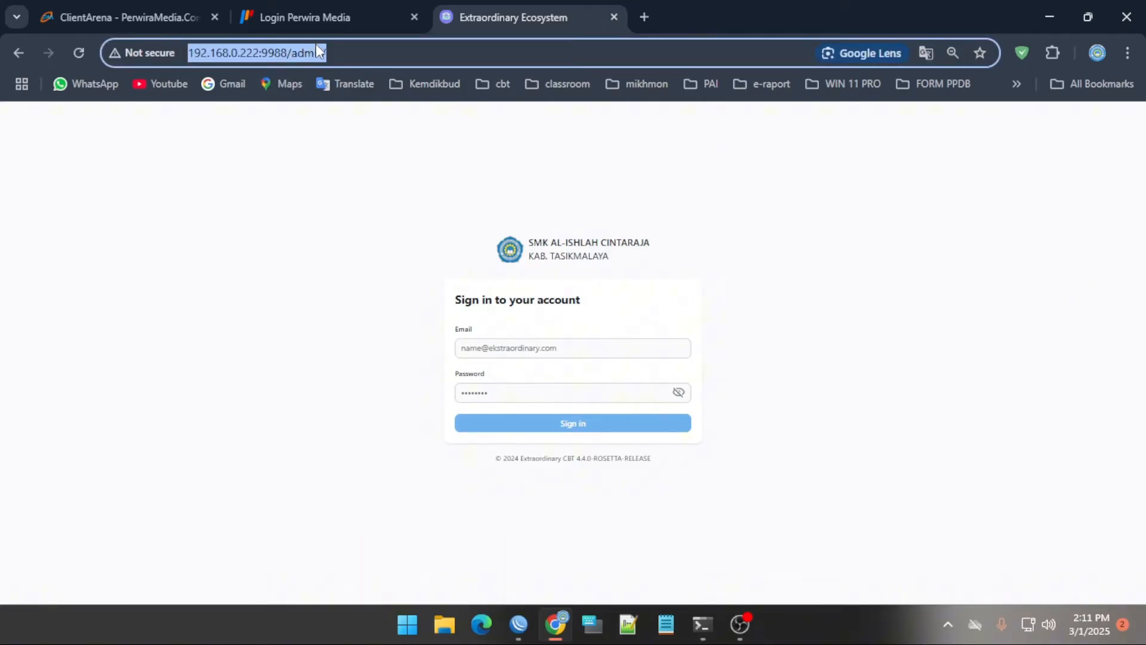
pyautogui.click(350, 52)
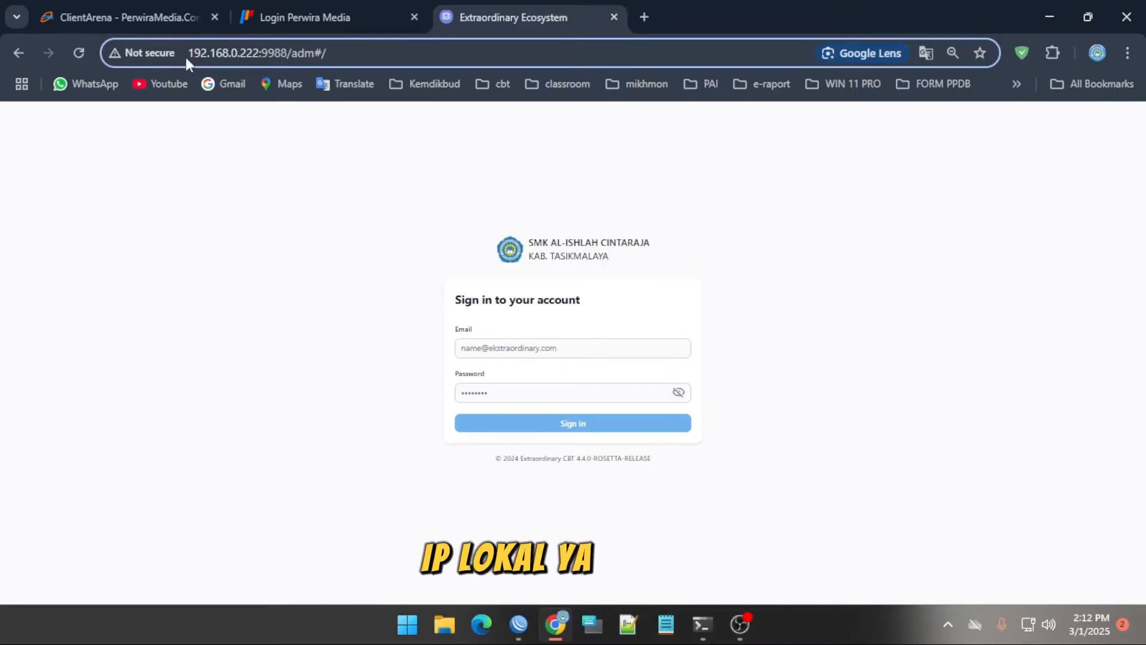
pyautogui.press('Return')
pyautogui.click(351, 53)
pyautogui.press('Return')
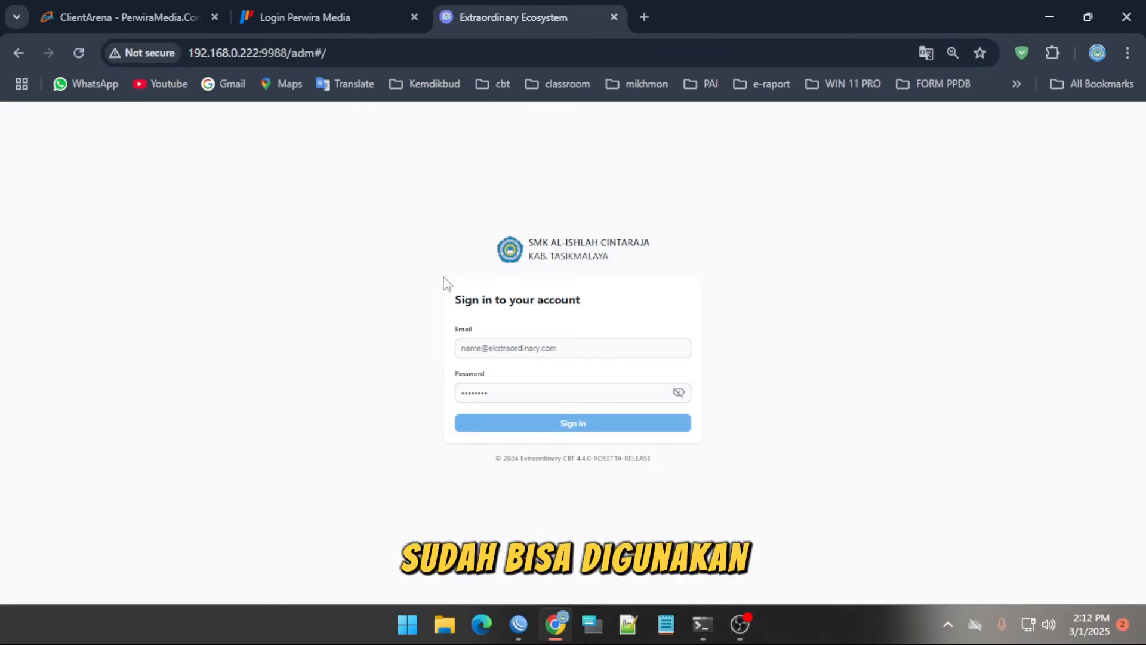
pyautogui.click(524, 351)
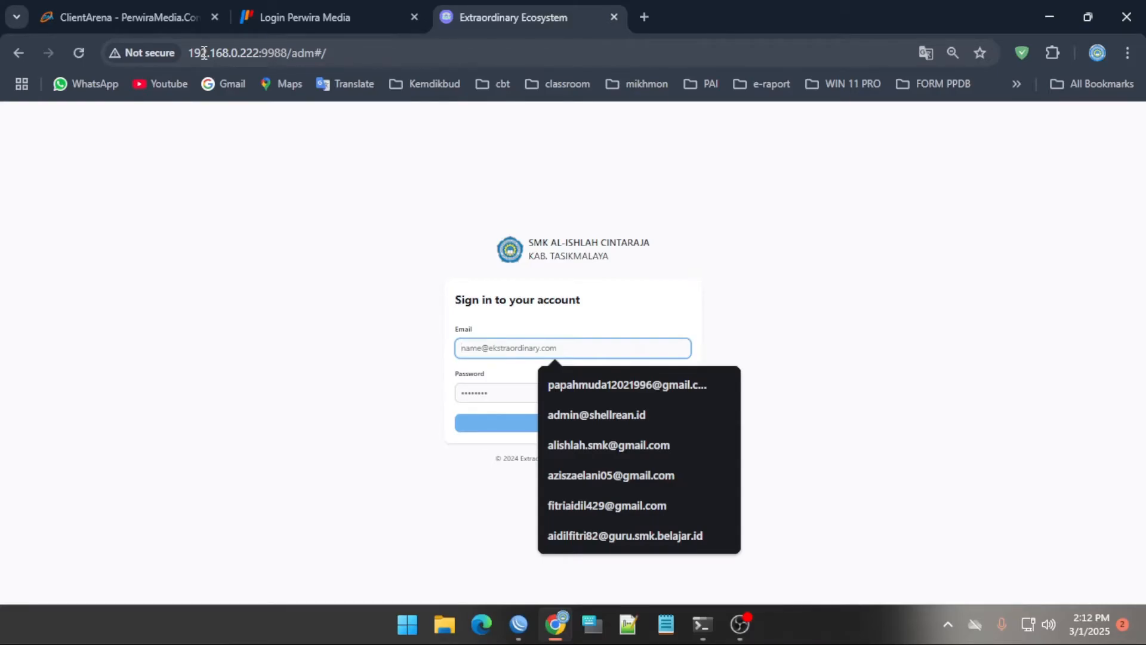
pyautogui.click(344, 53)
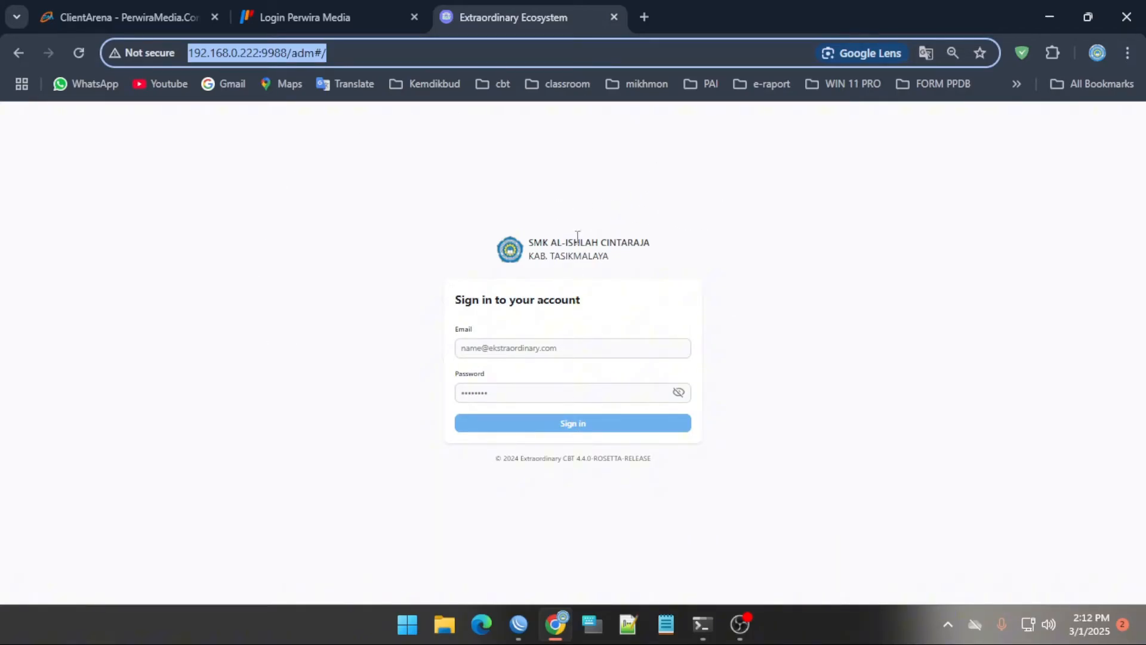
pyautogui.click(374, 53)
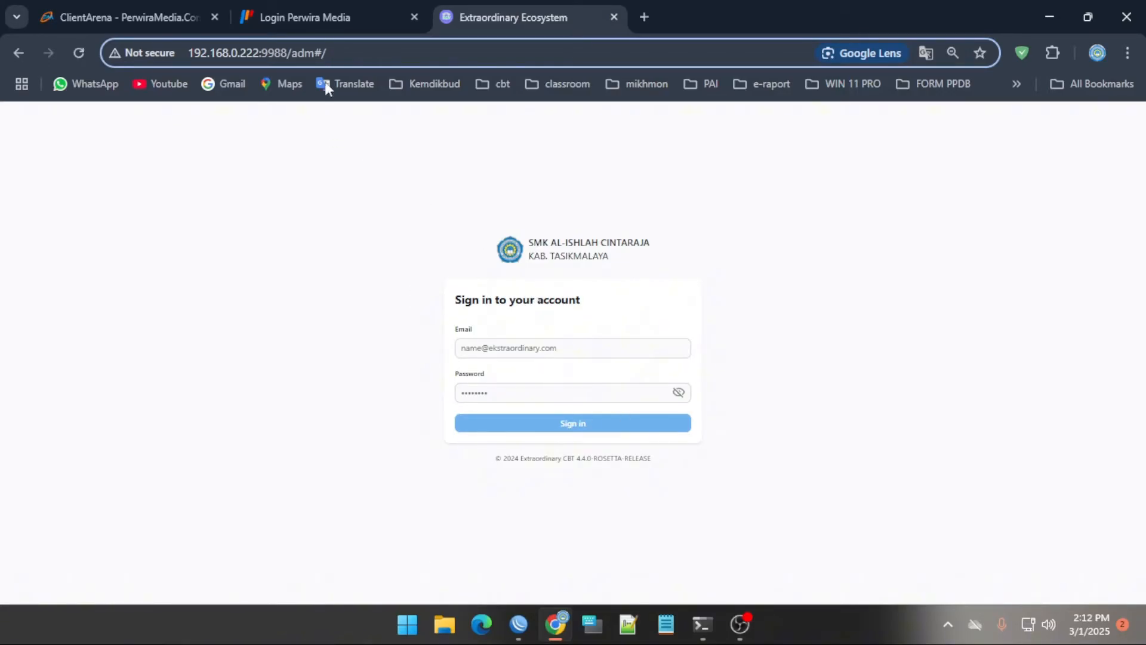
# Switch to the PerwiraMedia ClientArena site and view its active services and order list (Pesanan).
pyautogui.click(93, 20)
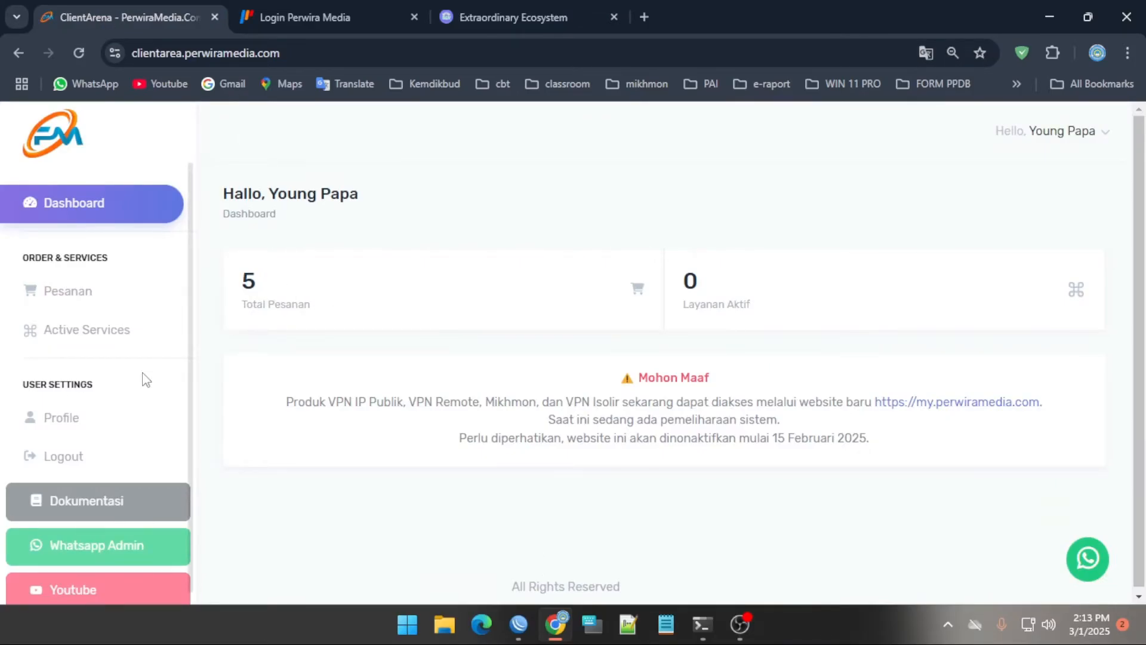
pyautogui.scroll(-1, 128, 406)
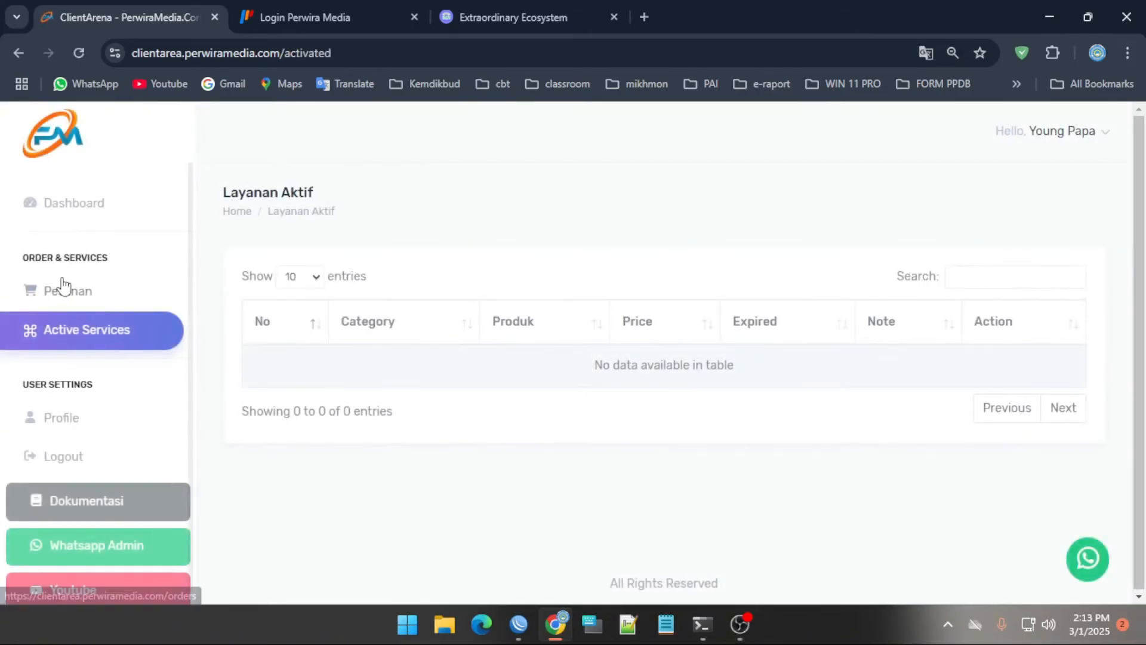
pyautogui.click(175, 316)
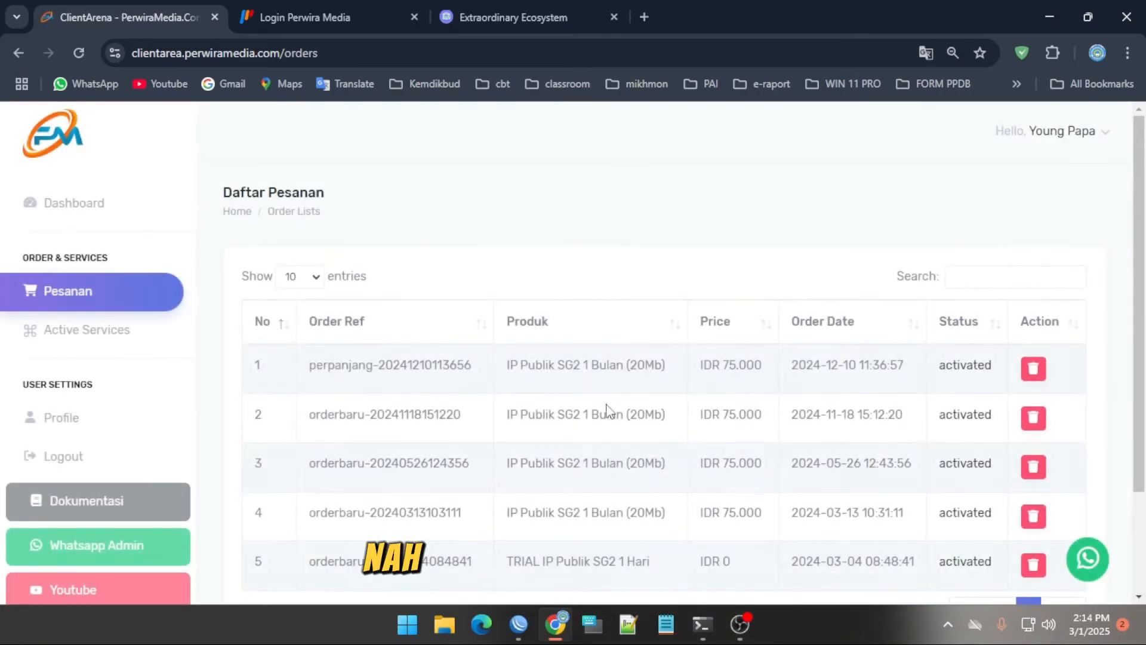
# Examine the past IP Publik orders in the order list, including product, price and date, and return to the dashboard.
pyautogui.scroll(-2, 545, 388)
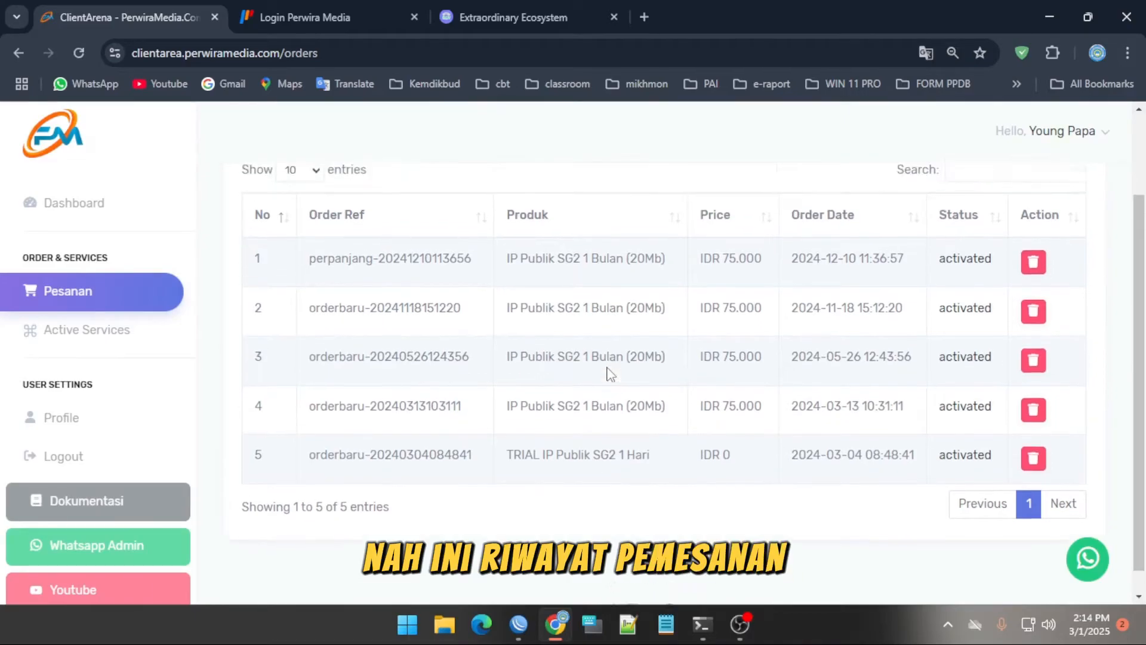
pyautogui.scroll(2, 607, 376)
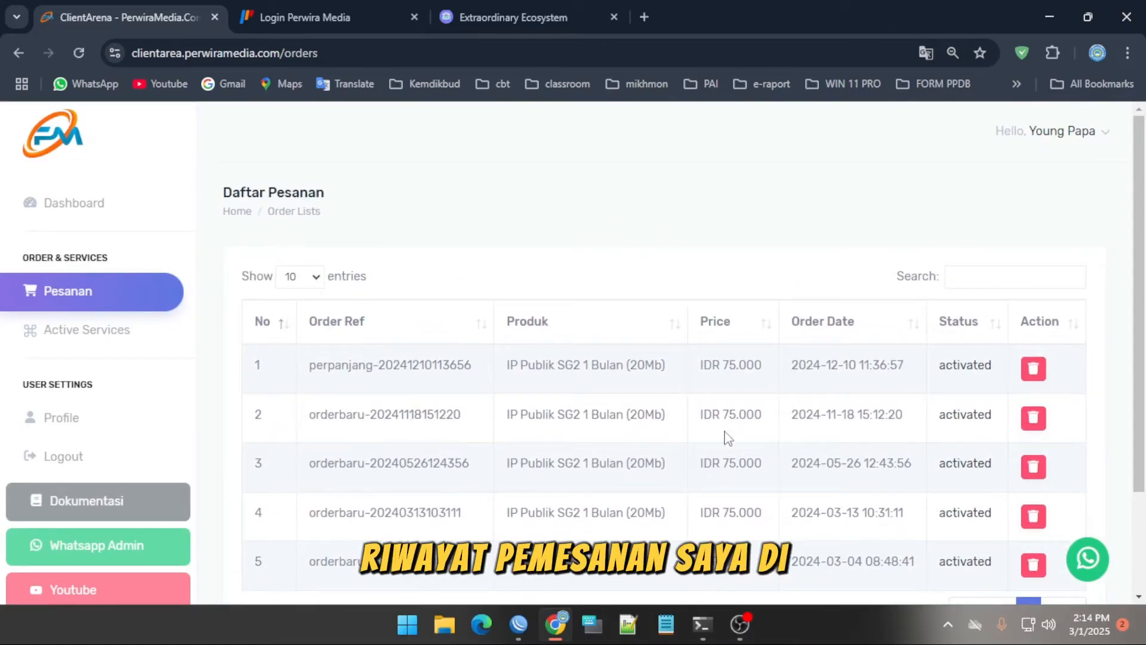
pyautogui.scroll(-2, 597, 466)
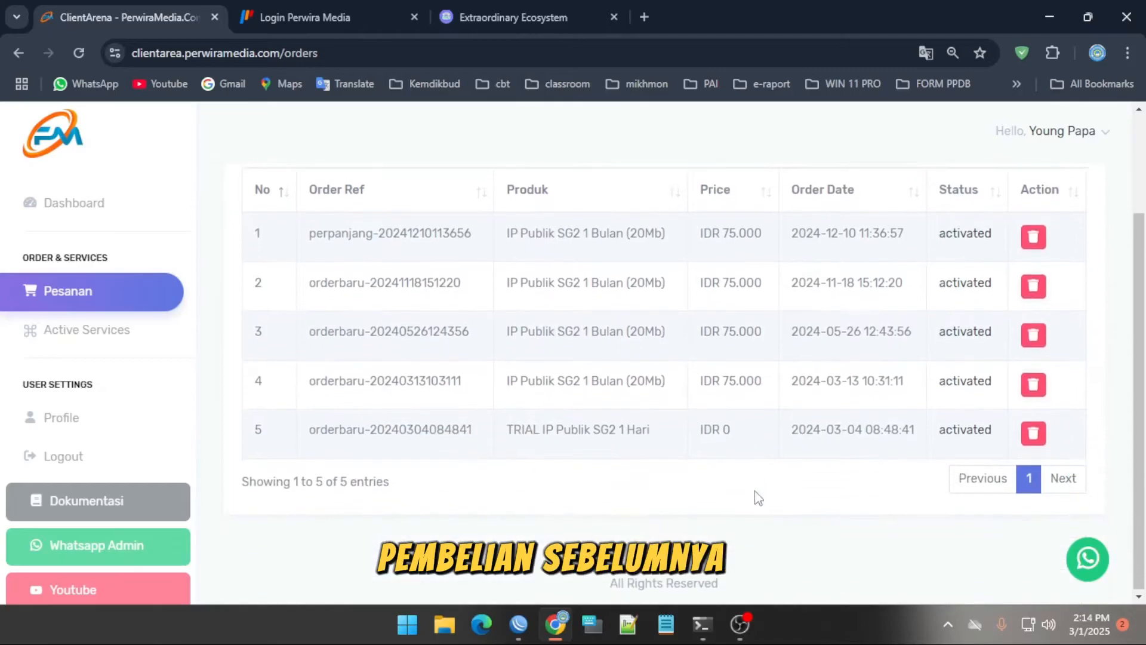
pyautogui.scroll(2, 710, 406)
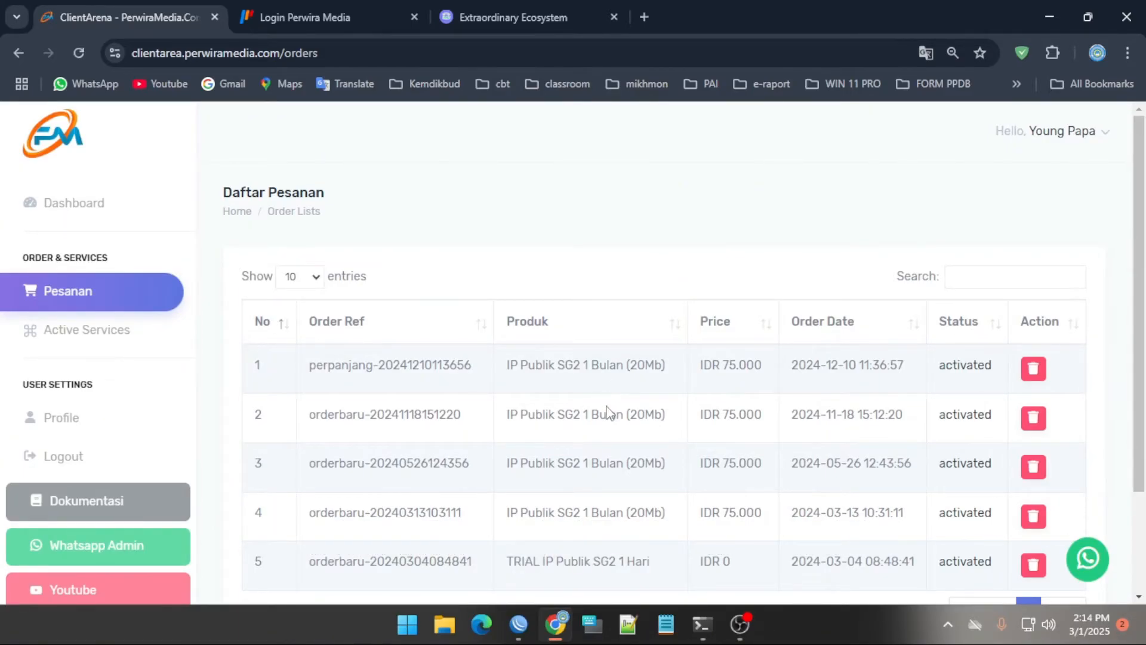
pyautogui.scroll(-3, 645, 392)
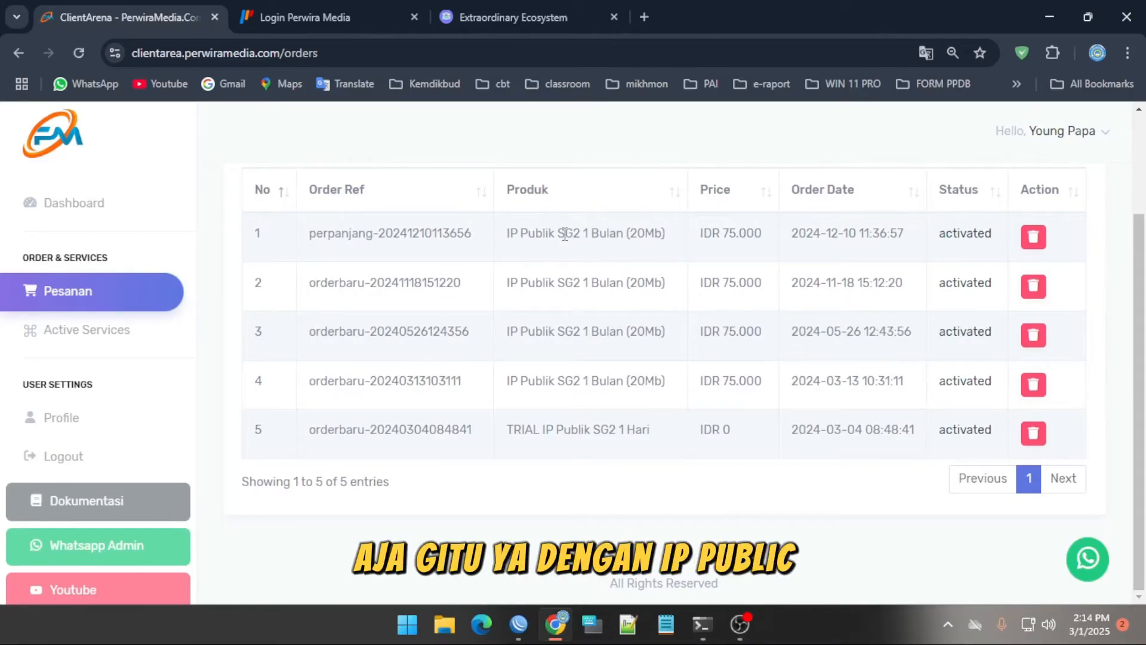
pyautogui.moveTo(564, 235); pyautogui.dragTo(583, 234)
pyautogui.moveTo(555, 283); pyautogui.dragTo(573, 284)
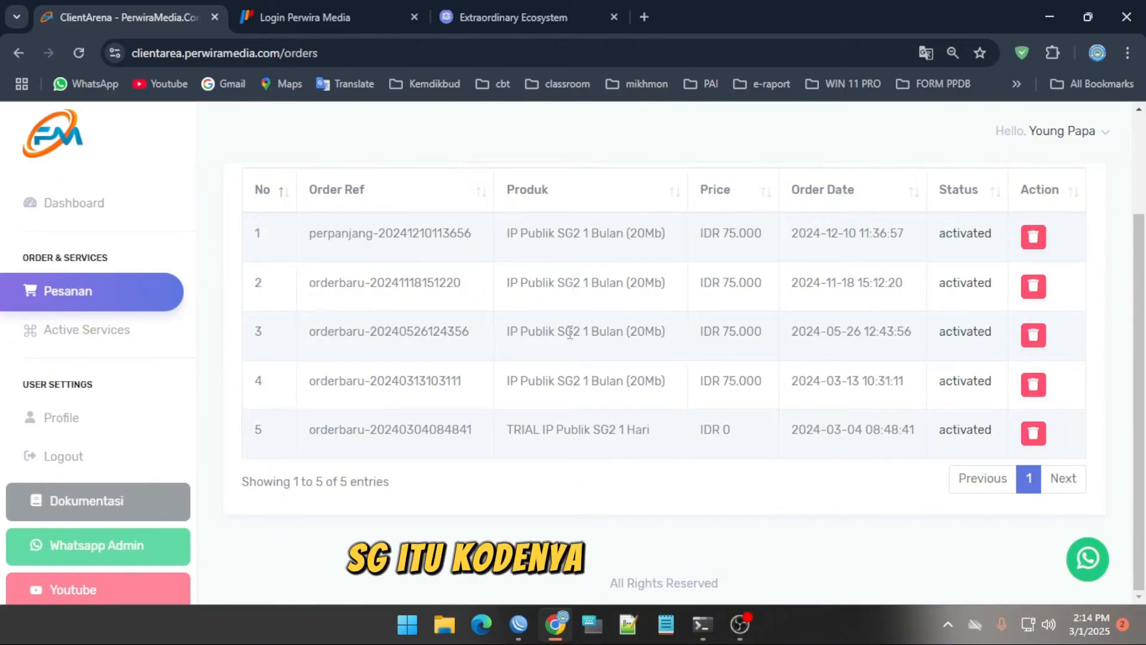
pyautogui.scroll(2, 638, 286)
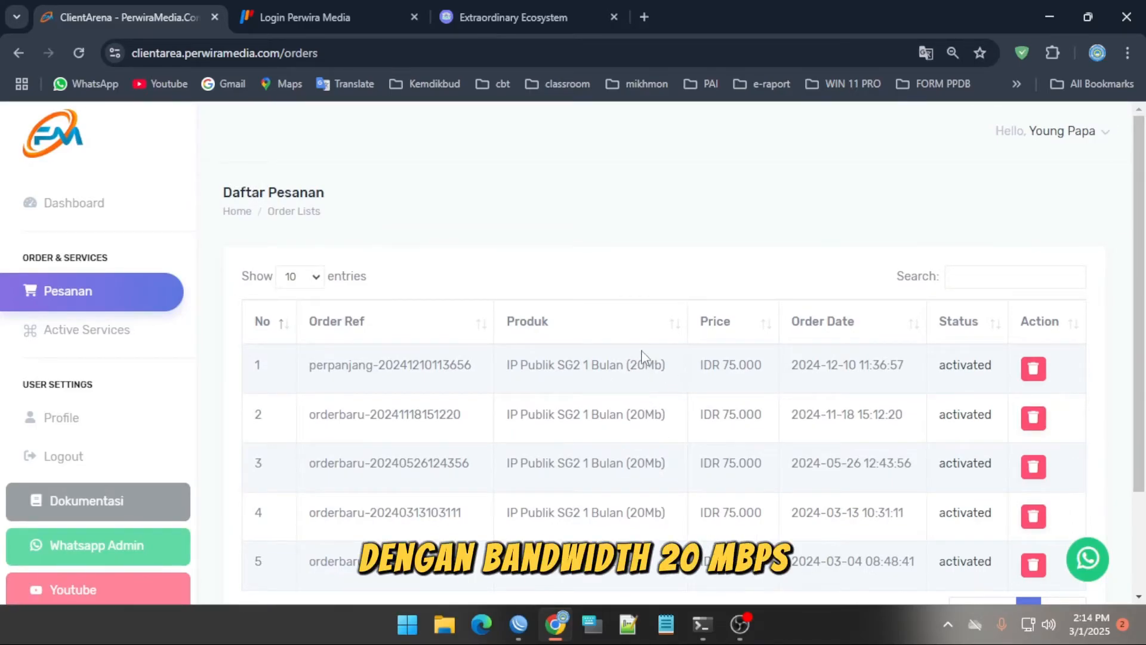
pyautogui.click(78, 204)
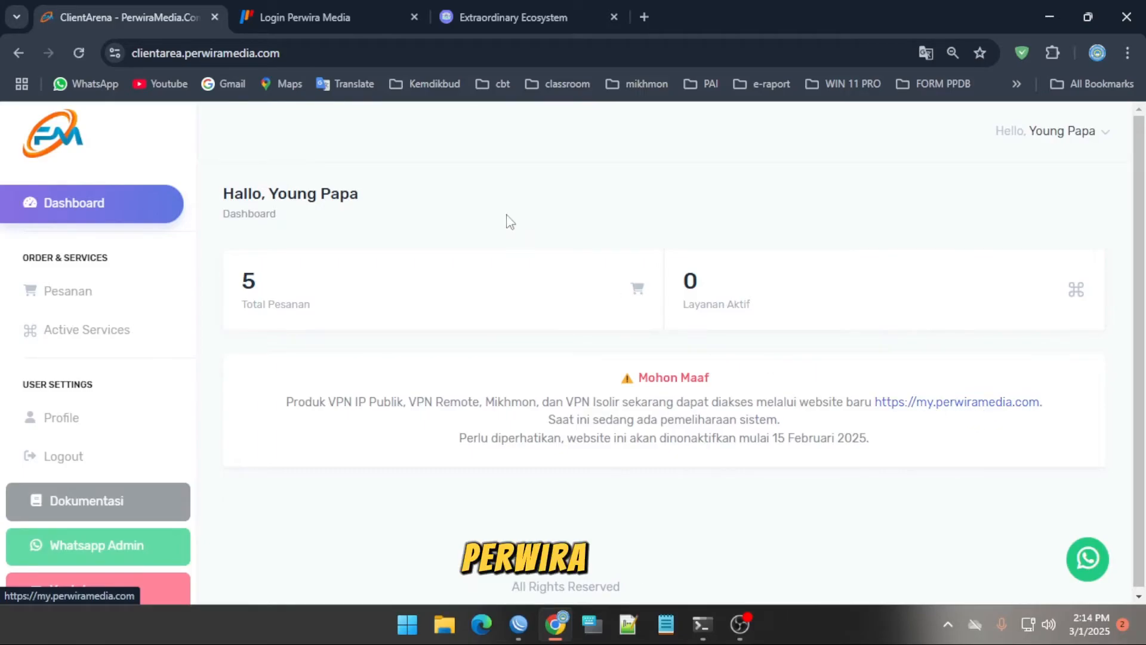
# Sign in to the new client area at my.perwiramedia.com with the account email and password, retrying if rejected.
pyautogui.click(348, 6)
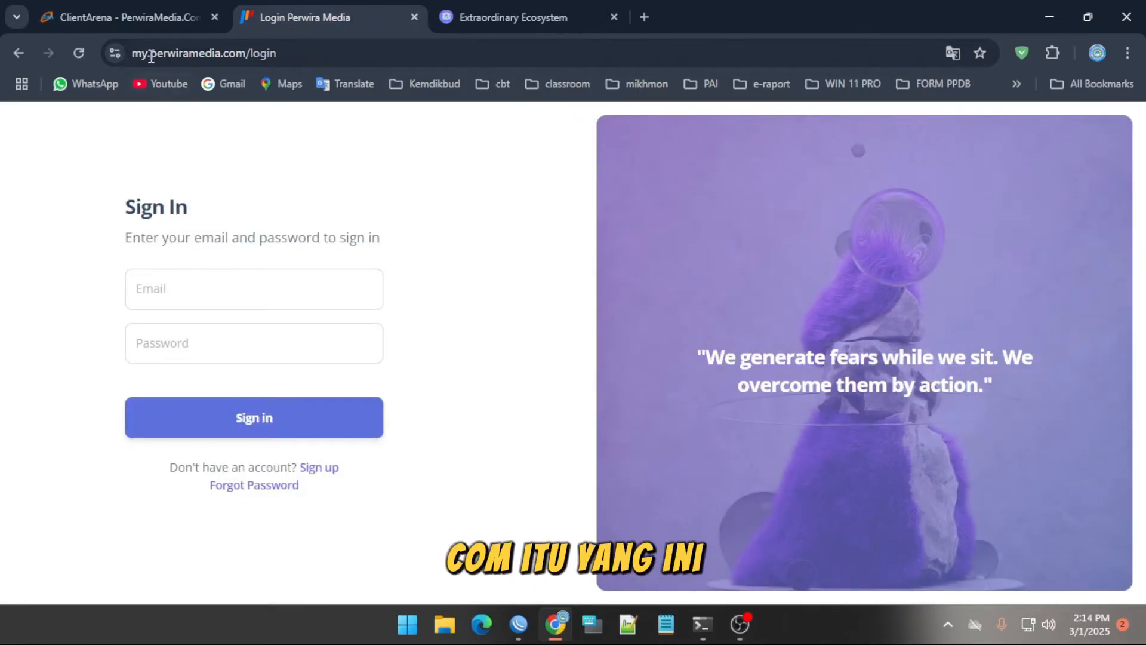
pyautogui.click(252, 290)
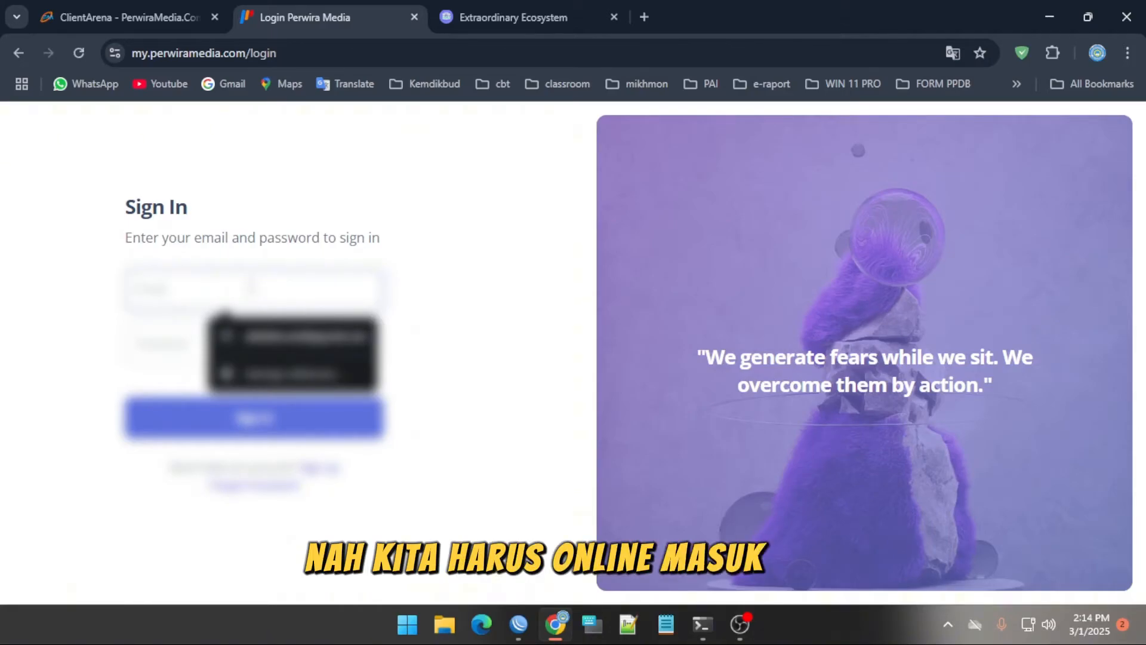
pyautogui.write('ad')
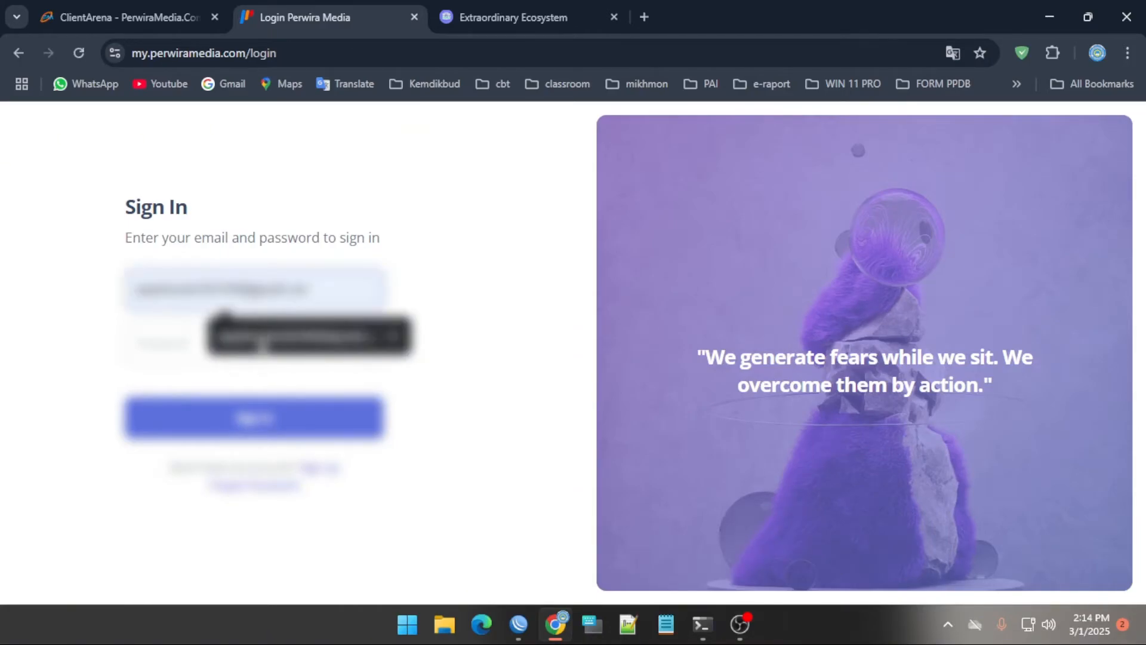
pyautogui.click(258, 337)
pyautogui.write('••')
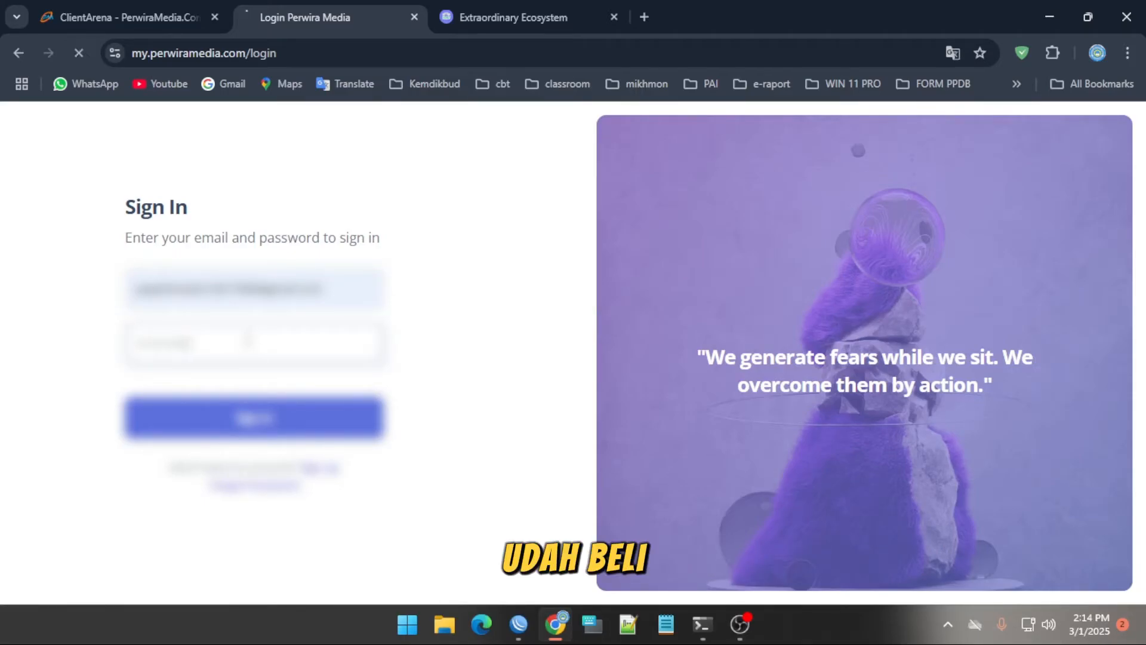
pyautogui.press('Return')
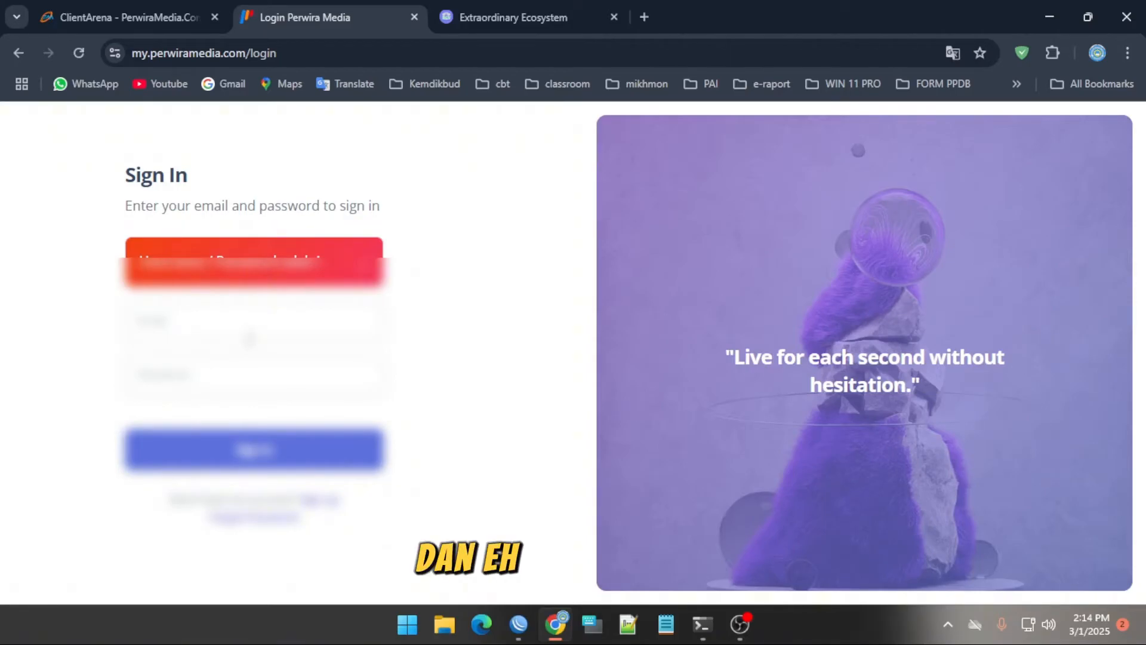
pyautogui.click(246, 323)
pyautogui.write('a')
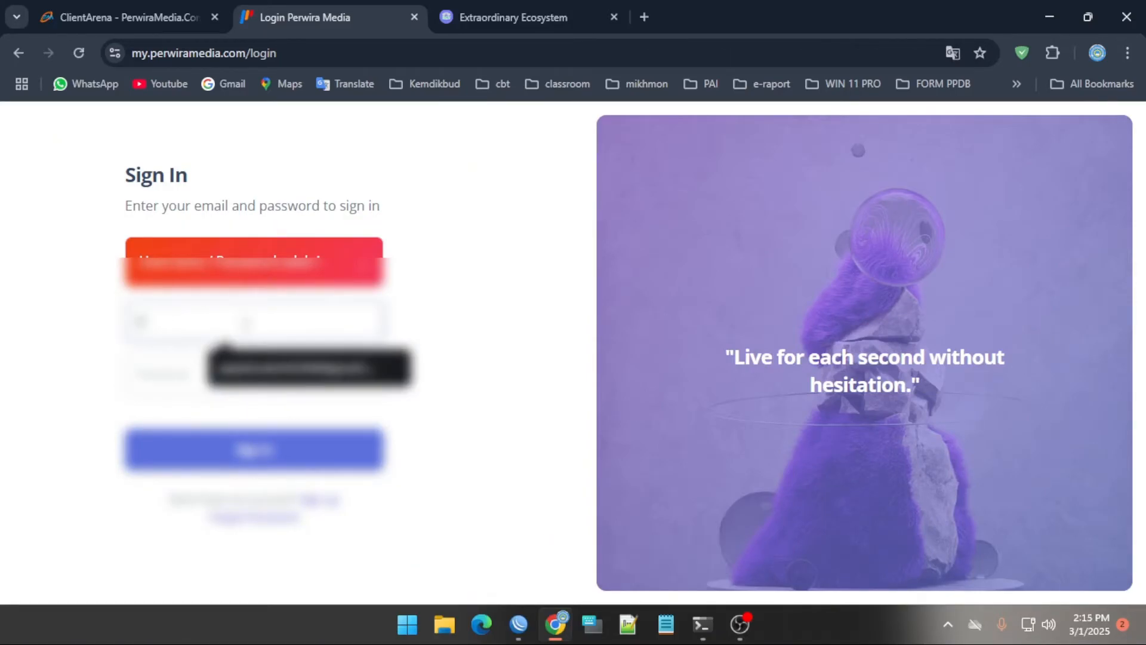
pyautogui.click(266, 370)
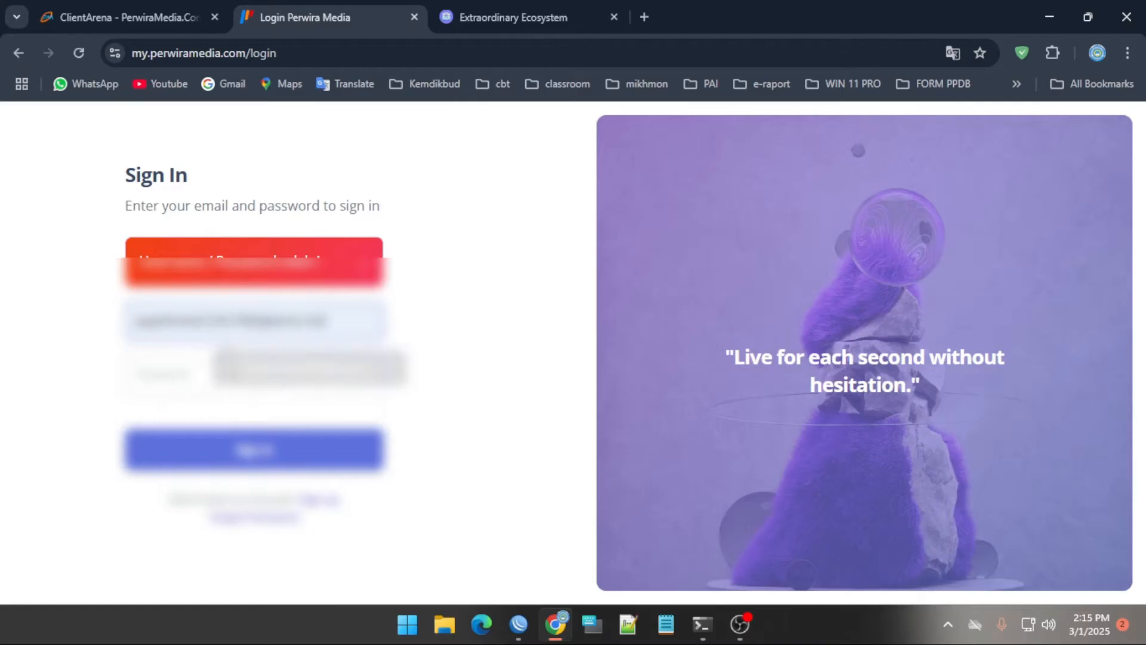
pyautogui.write('••••')
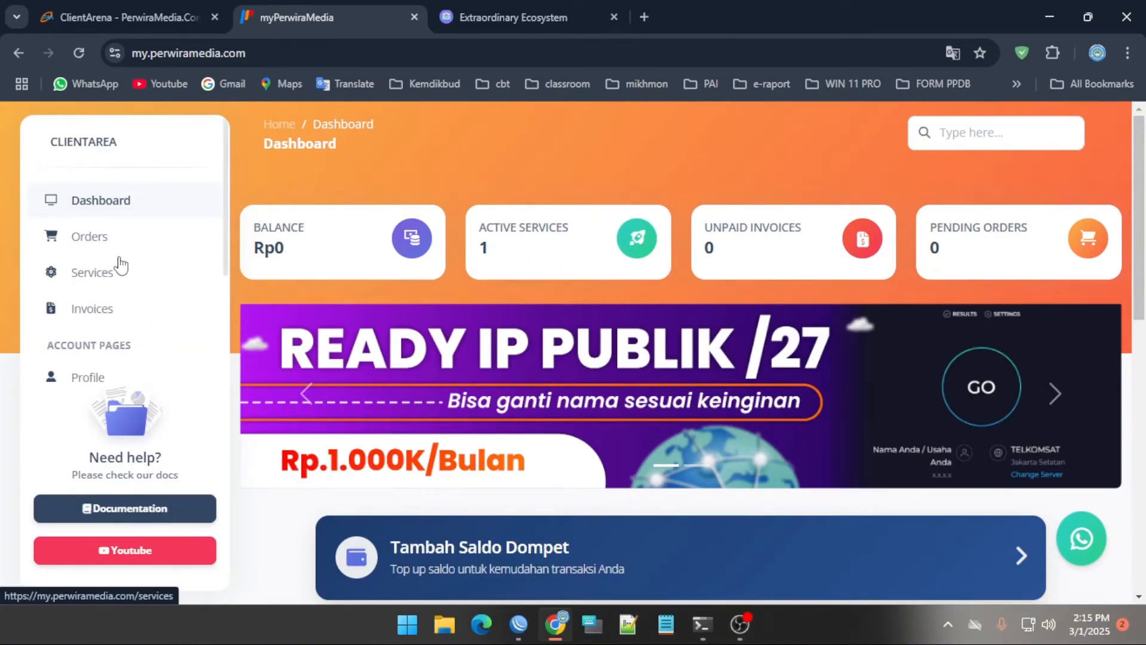
# Open the orders table in the new client area and examine each order's product, price, creation date, service ID and payment status.
pyautogui.click(78, 244)
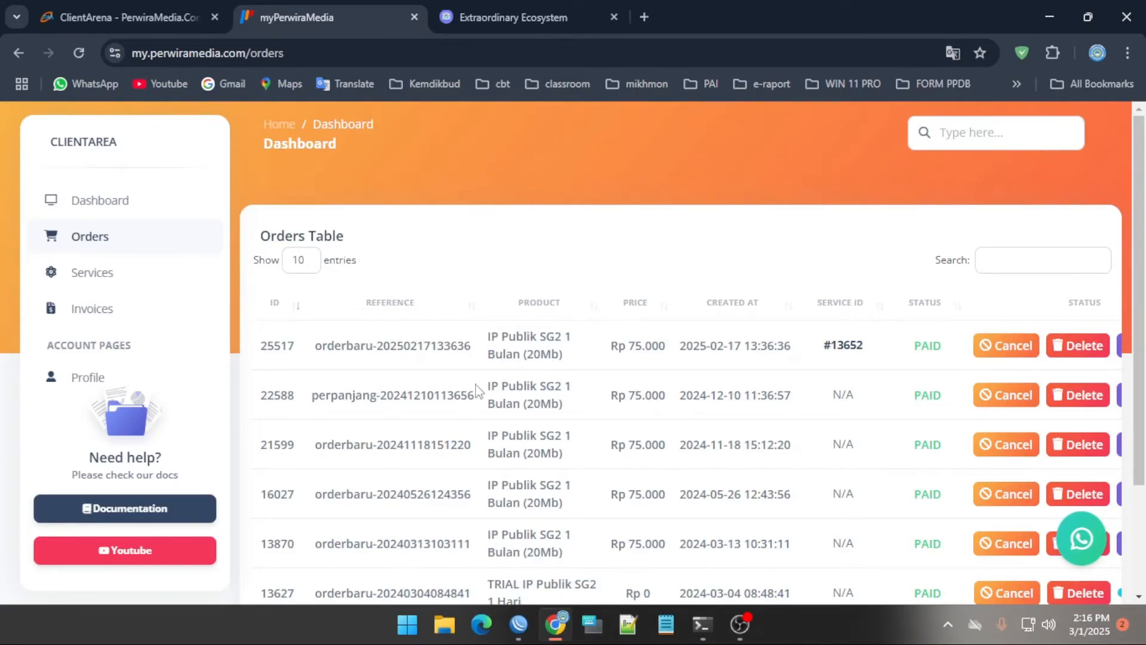
pyautogui.scroll(-3, 471, 404)
pyautogui.moveTo(575, 523); pyautogui.dragTo(832, 529)
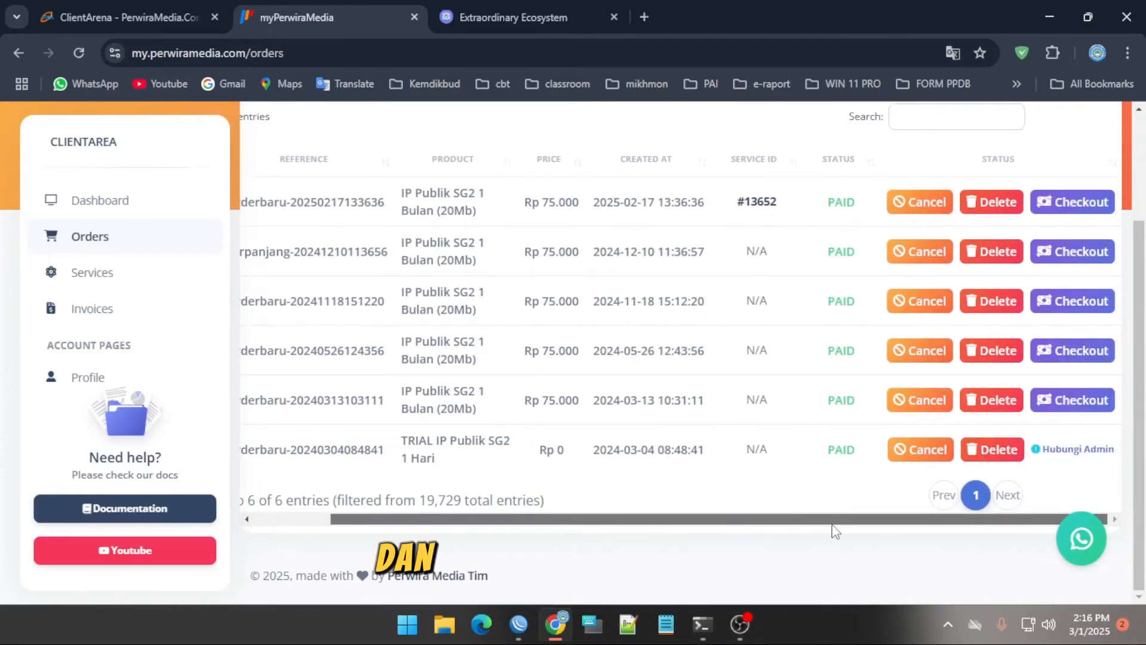
pyautogui.scroll(3, 691, 407)
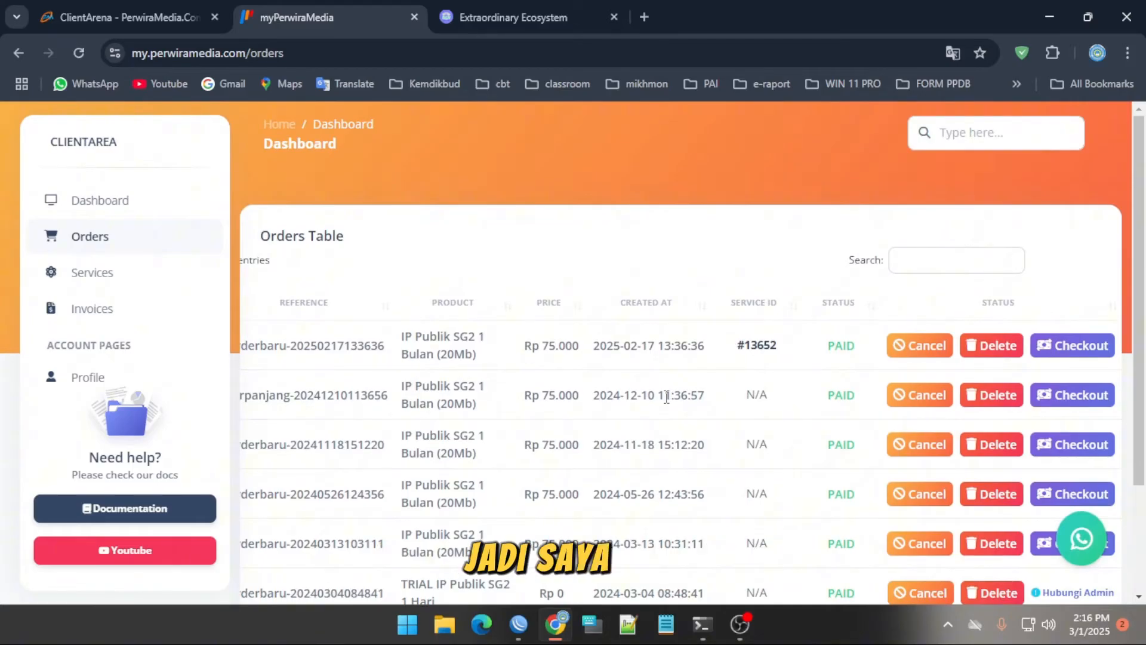
pyautogui.scroll(-3, 727, 506)
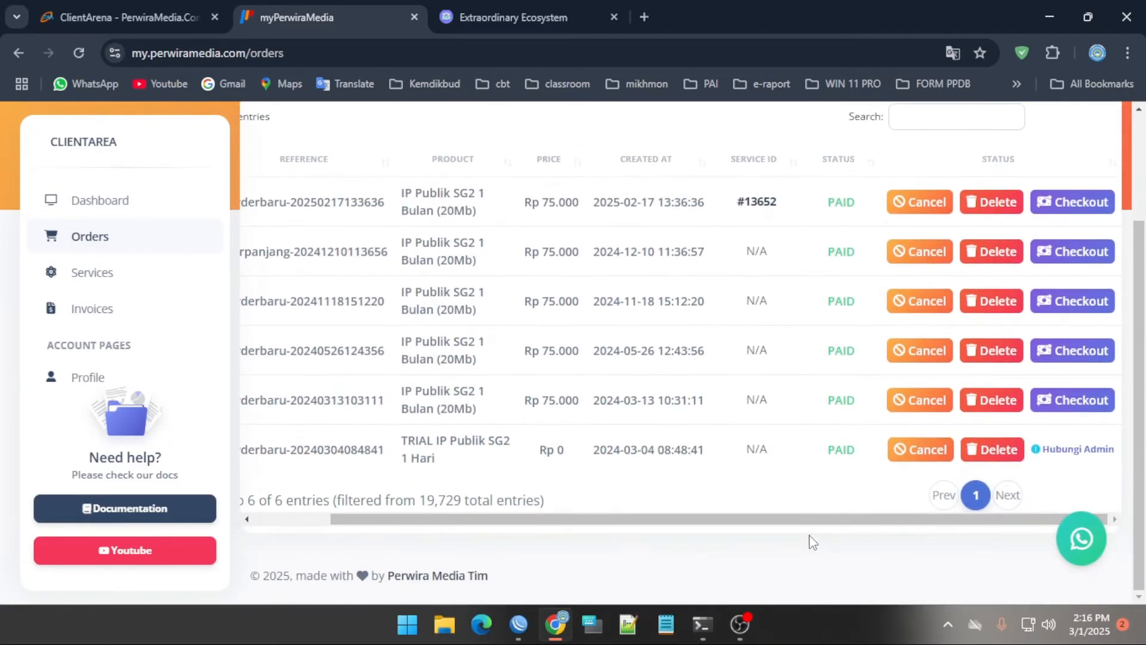
pyautogui.moveTo(786, 525); pyautogui.dragTo(603, 524)
pyautogui.scroll(3, 525, 447)
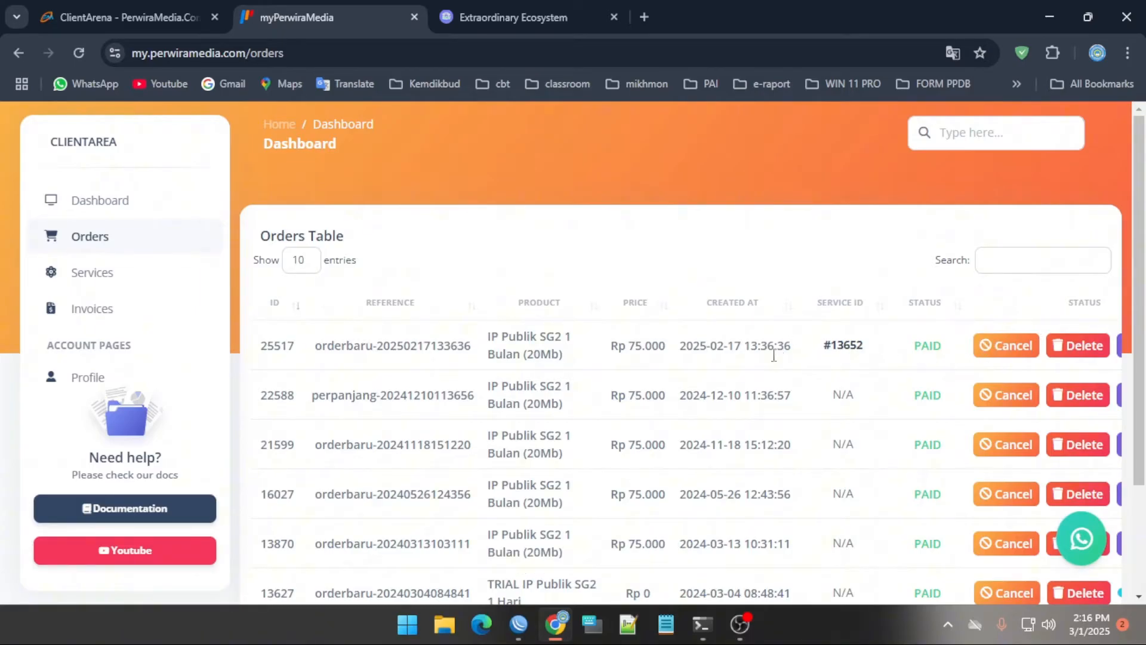
pyautogui.scroll(-3, 726, 590)
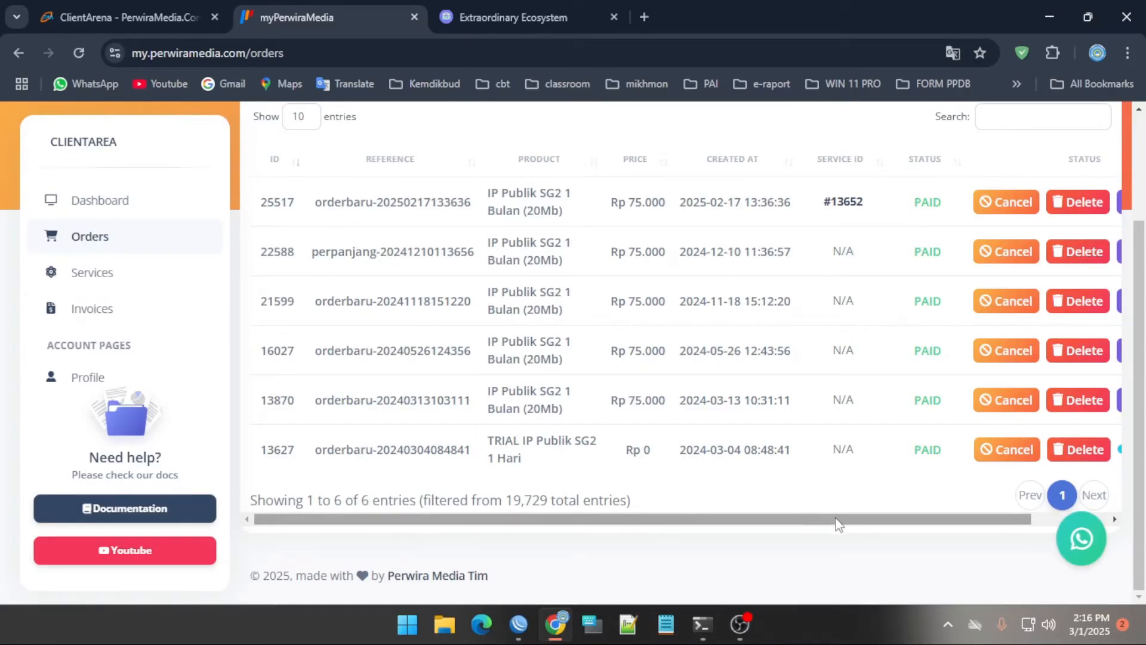
pyautogui.moveTo(836, 520); pyautogui.dragTo(1116, 527)
pyautogui.scroll(3, 1016, 215)
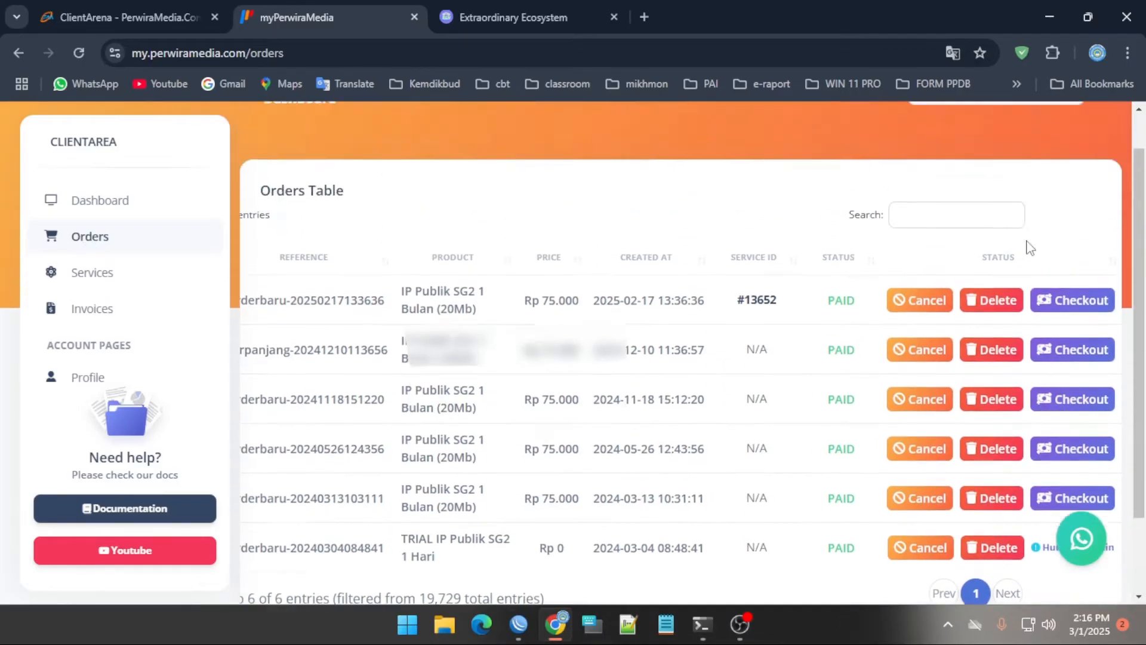
# Return to the dashboard and open the details of the active IP Publik SG2 1 Bulan (20Mb) service.
pyautogui.click(81, 209)
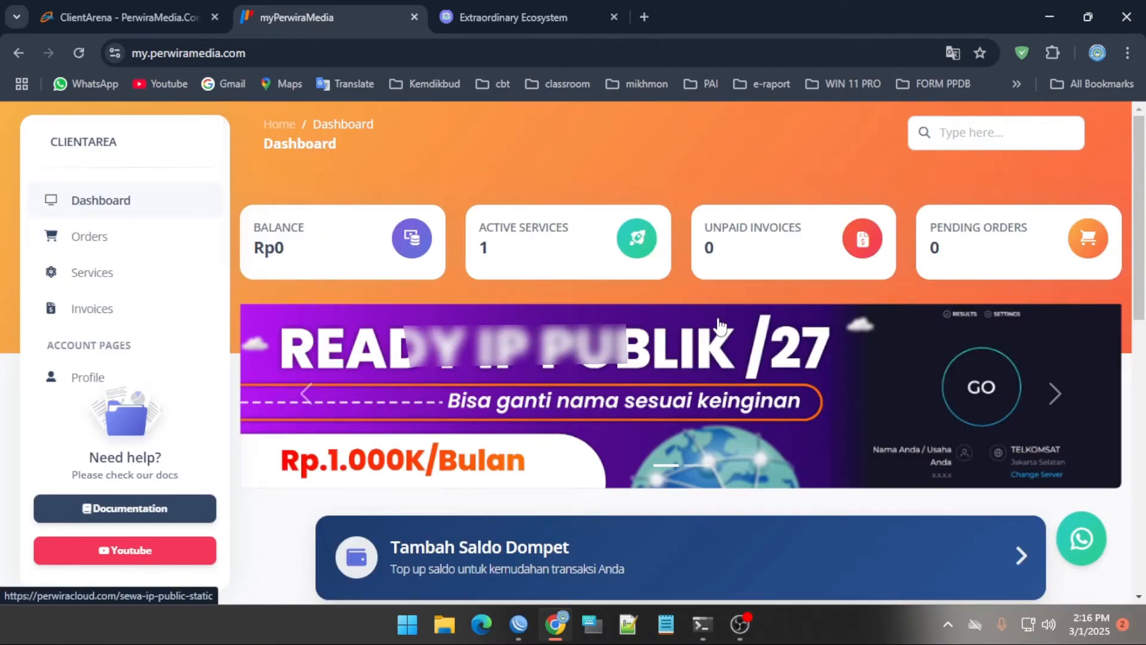
pyautogui.click(599, 234)
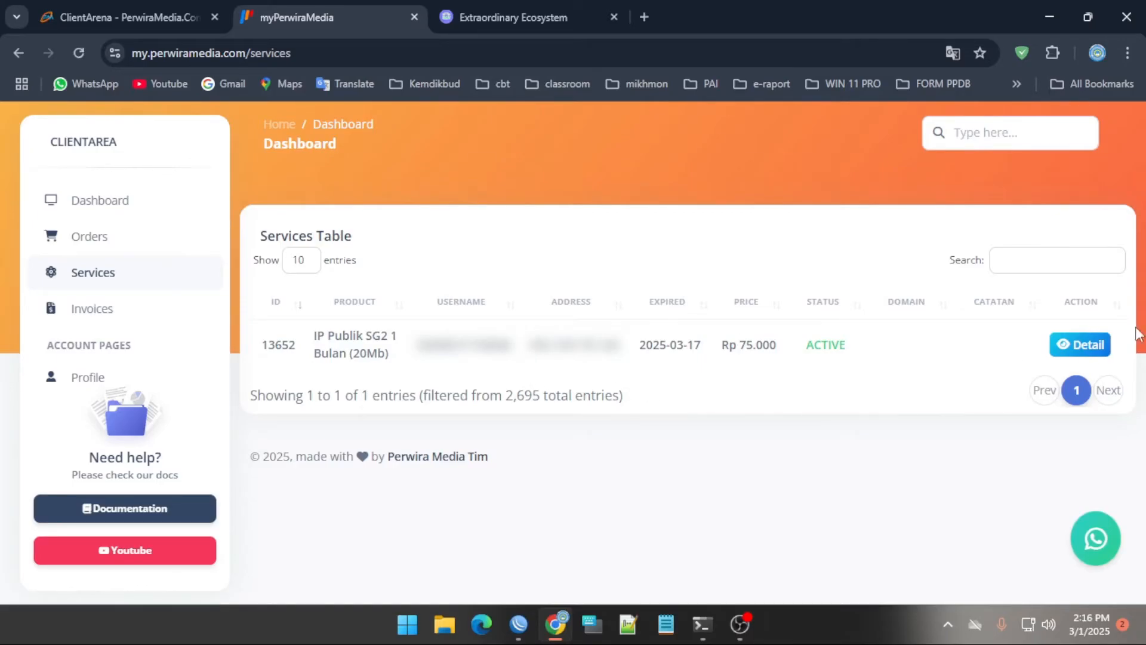
pyautogui.click(1081, 346)
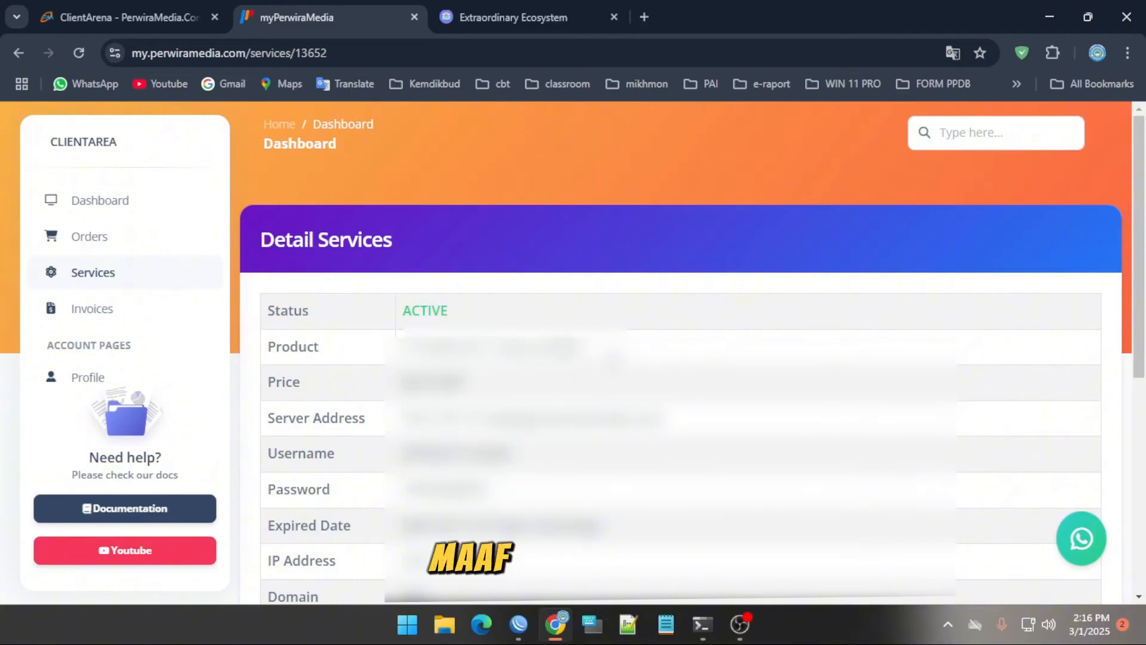
# Return to the dashboard and examine the VPN IP Publik, VPN Remote, Mikhmon Online and VPN Auto Isolir product cards.
pyautogui.scroll(-1, 680, 358)
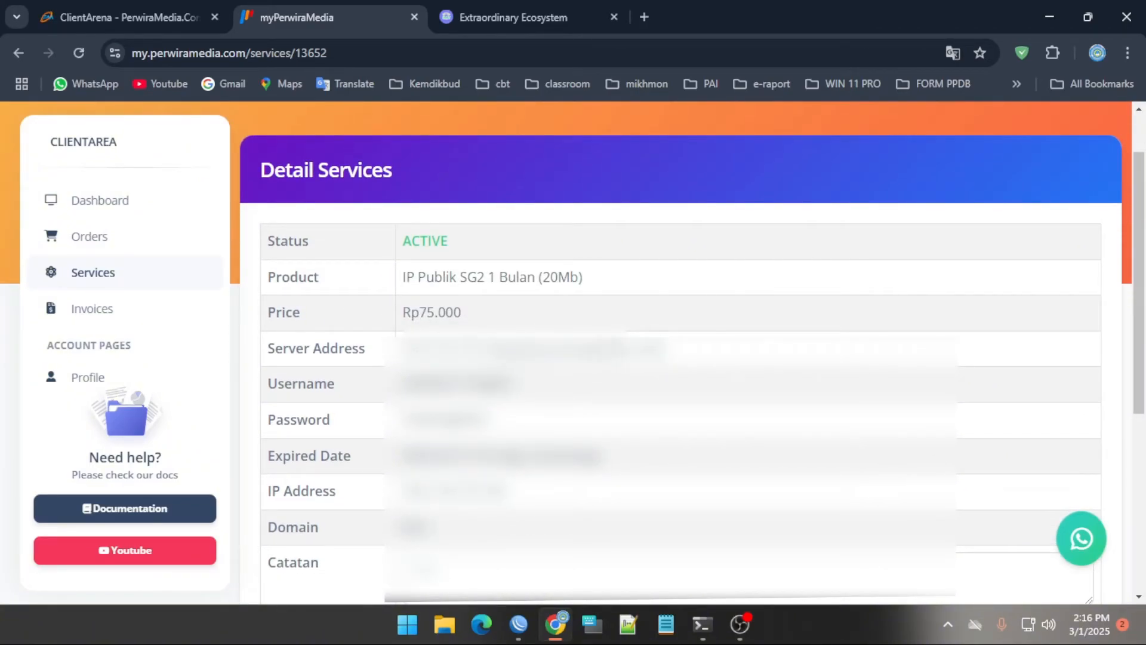
pyautogui.click(88, 203)
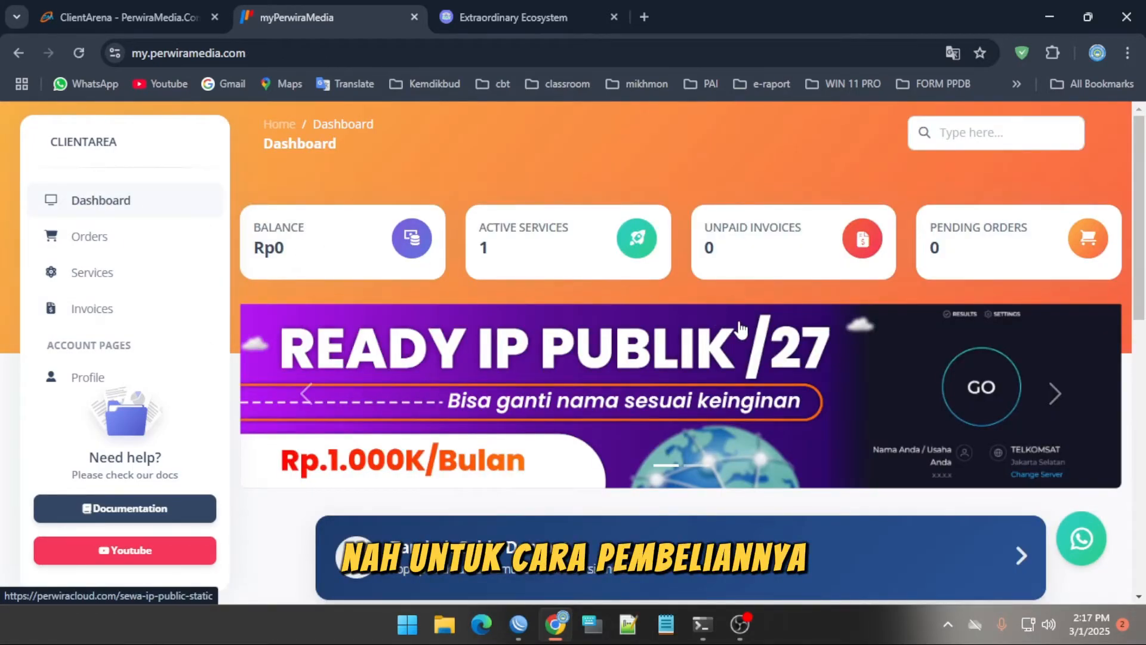
pyautogui.scroll(-1, 417, 298)
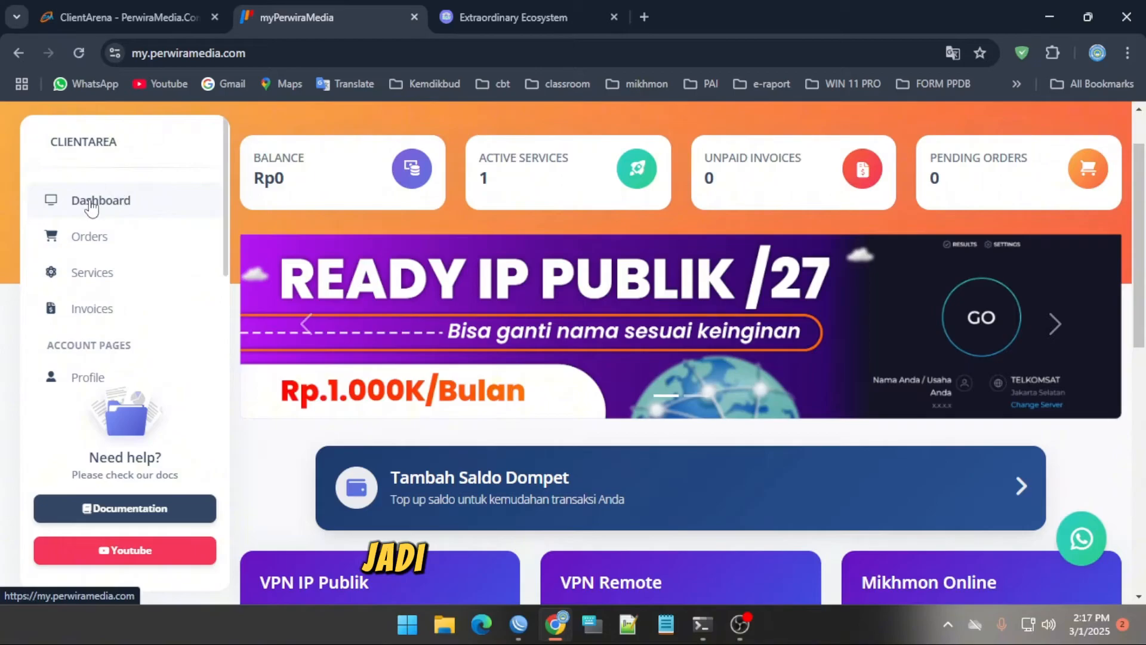
pyautogui.scroll(-5, 526, 382)
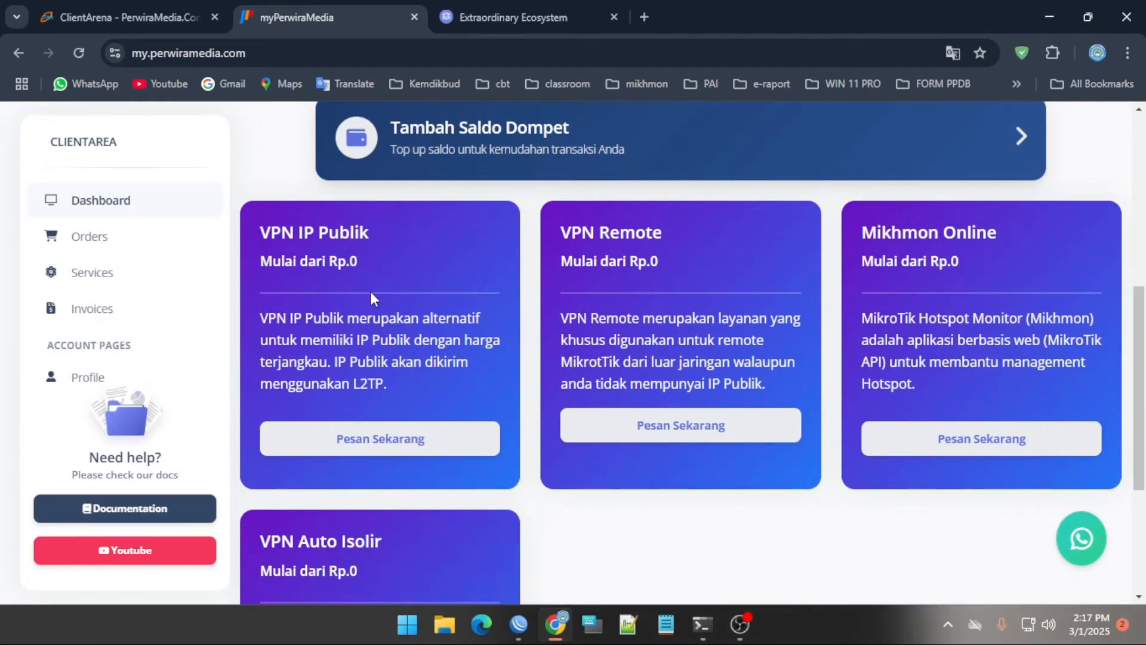
pyautogui.scroll(-2, 366, 291)
pyautogui.scroll(2, 389, 323)
pyautogui.scroll(-1, 335, 254)
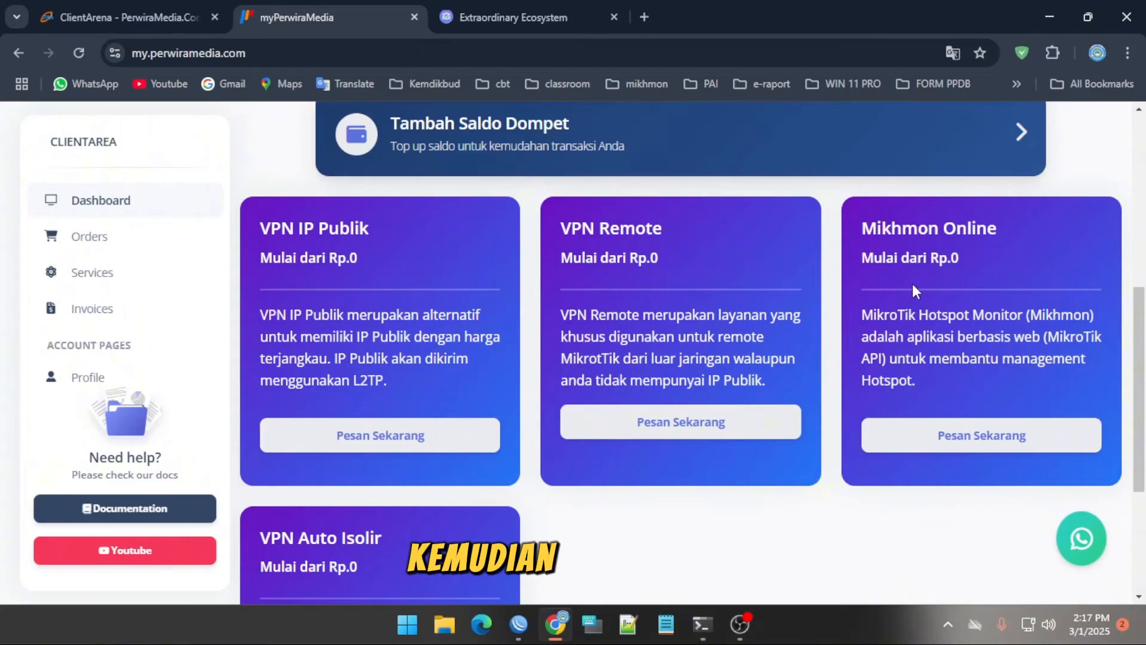
pyautogui.scroll(1, 912, 284)
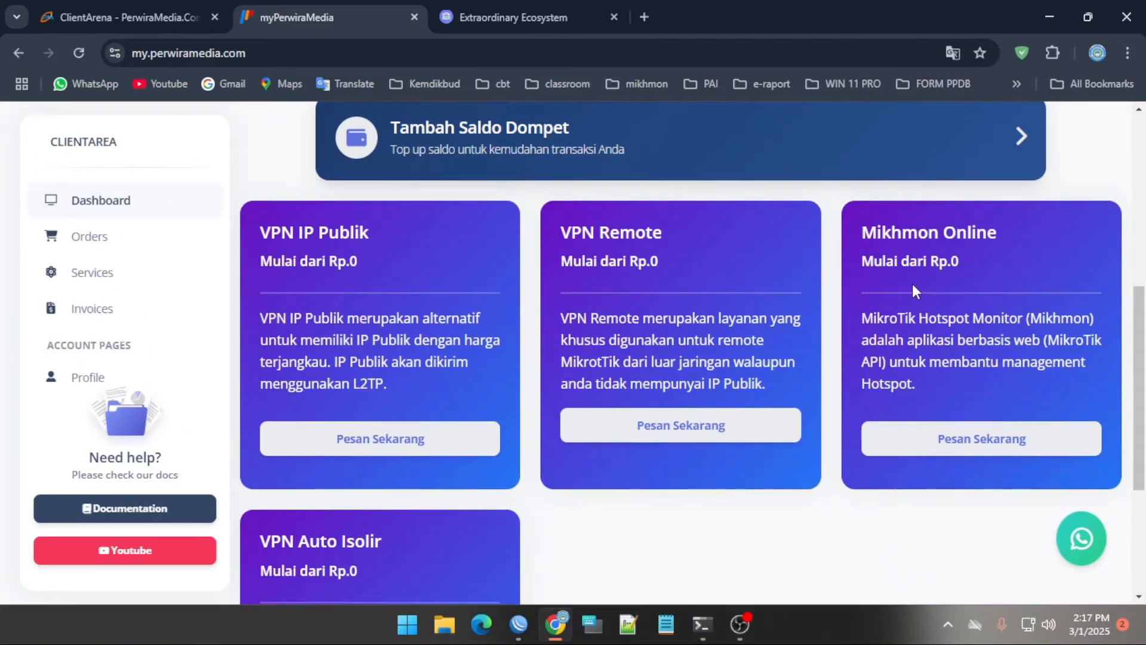
pyautogui.scroll(-3, 562, 447)
pyautogui.scroll(-1, 561, 447)
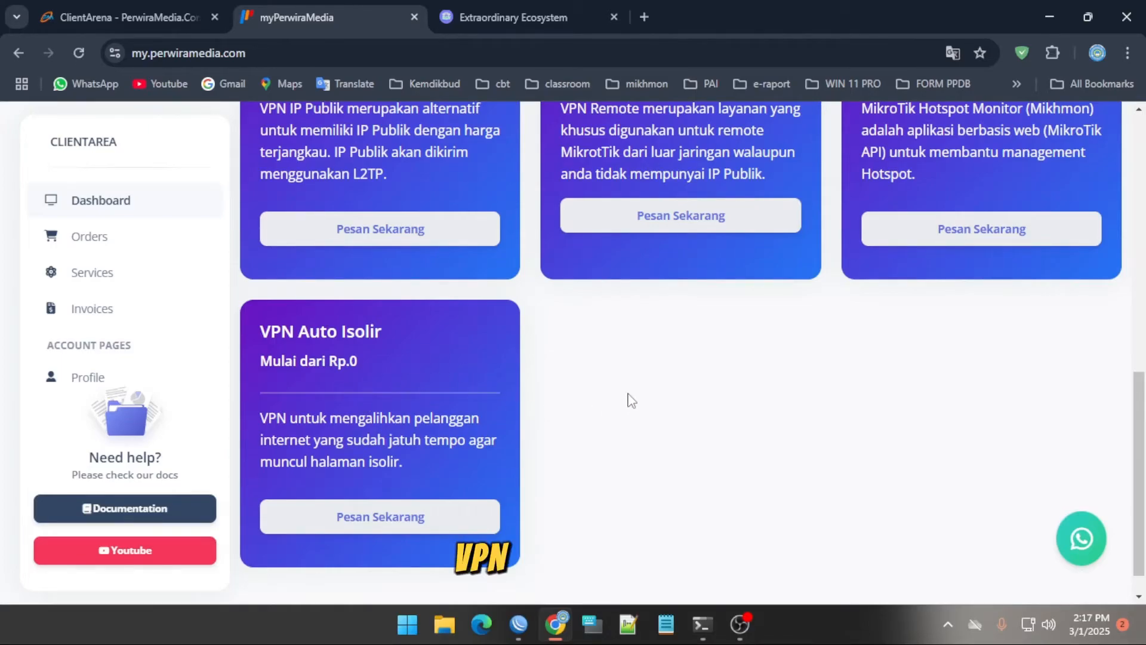
pyautogui.scroll(2, 632, 400)
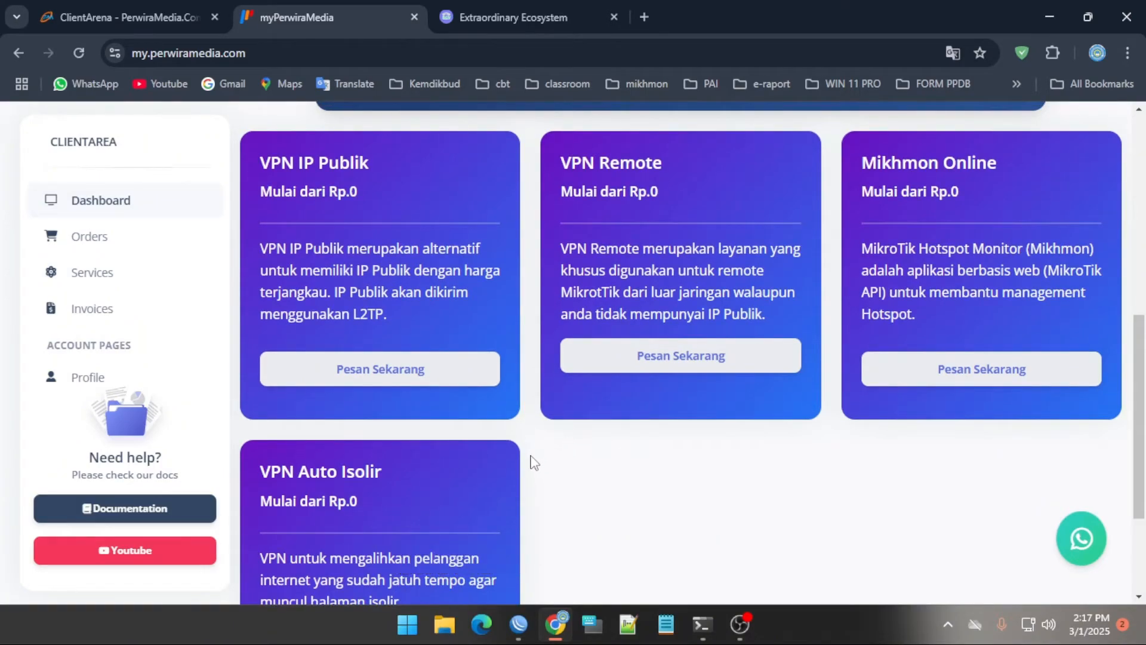
pyautogui.scroll(1, 533, 462)
pyautogui.scroll(-1, 531, 461)
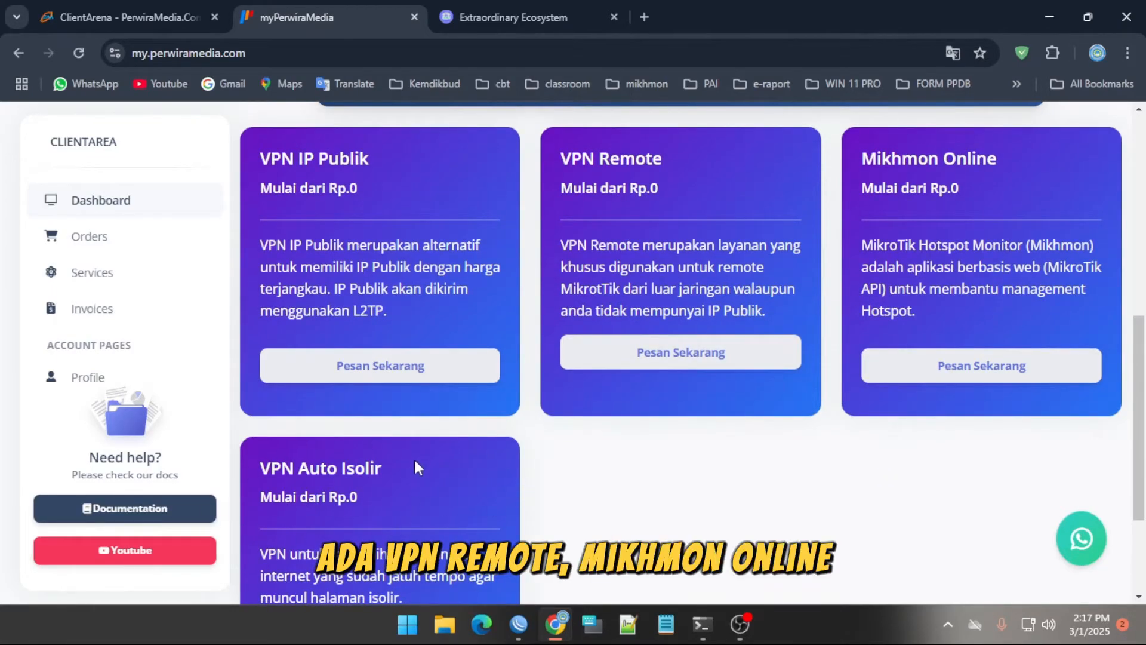
pyautogui.scroll(1, 461, 248)
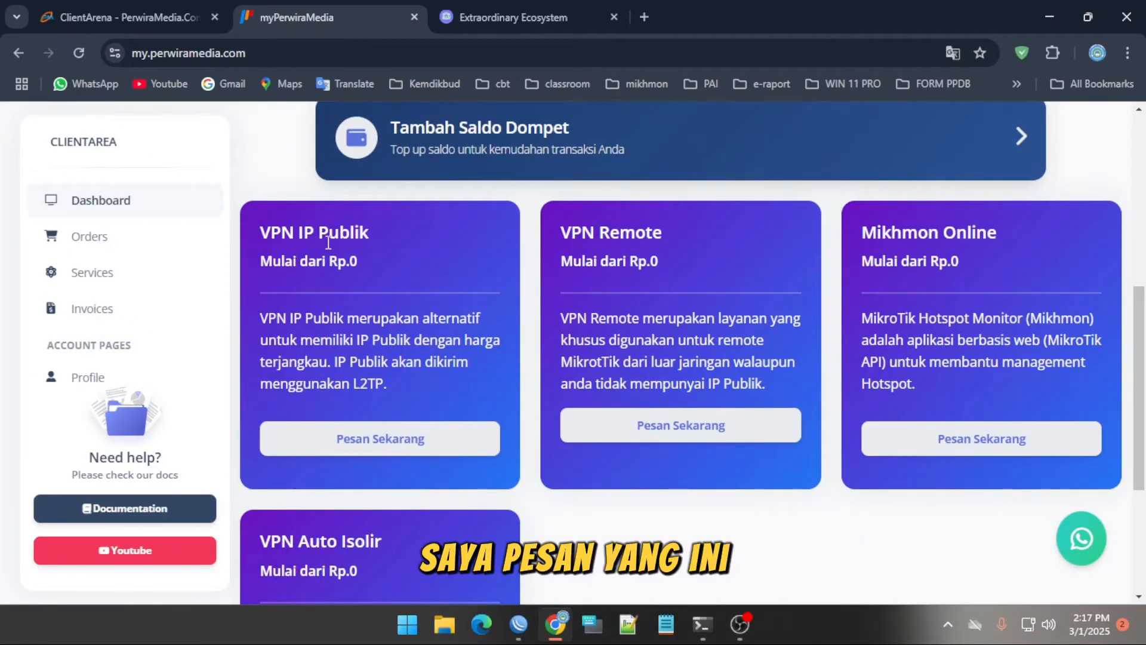
# Open the VPN IP Publik order form and examine the selectable products with their durations, speeds and prices, leaving the product unselected.
pyautogui.click(385, 445)
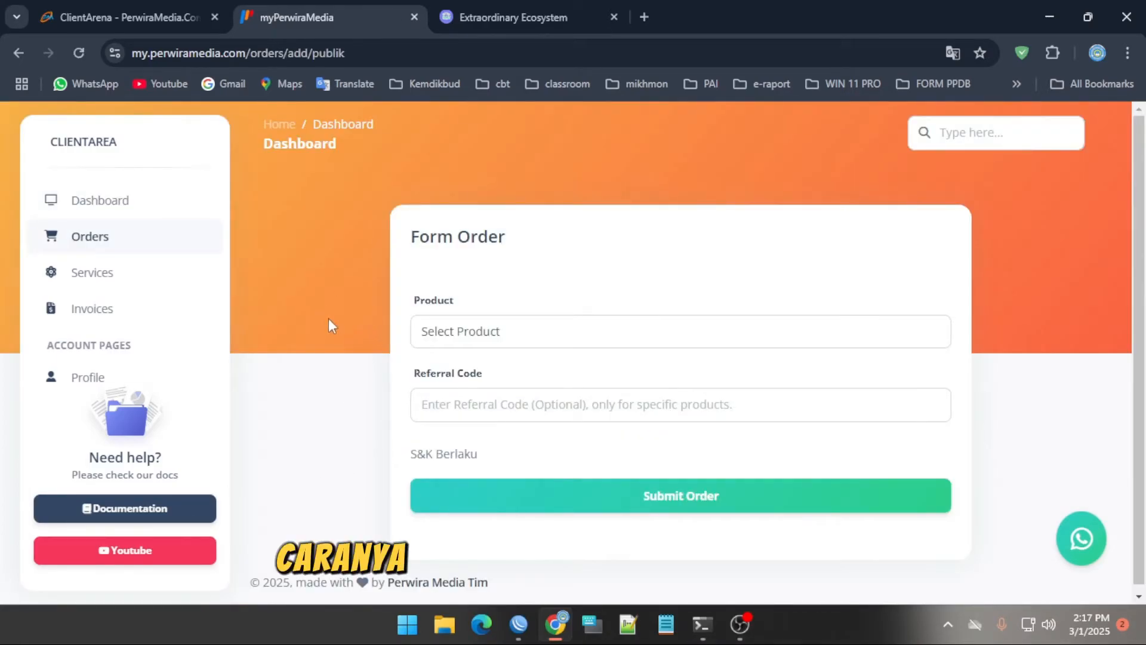
pyautogui.click(503, 334)
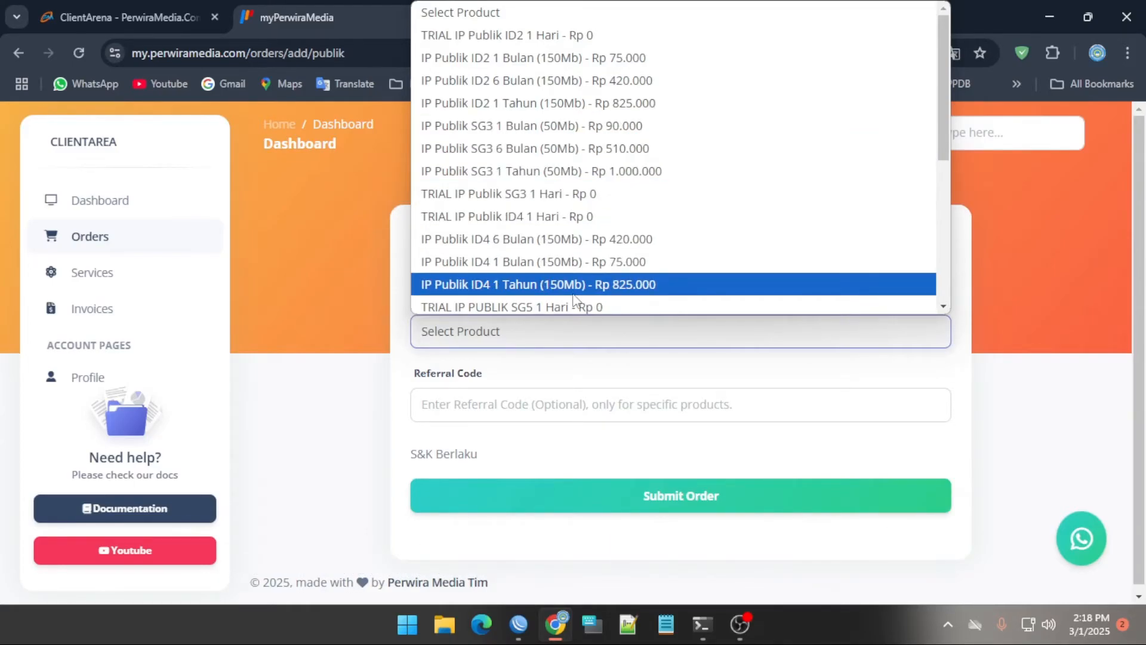
pyautogui.scroll(-5, 573, 301)
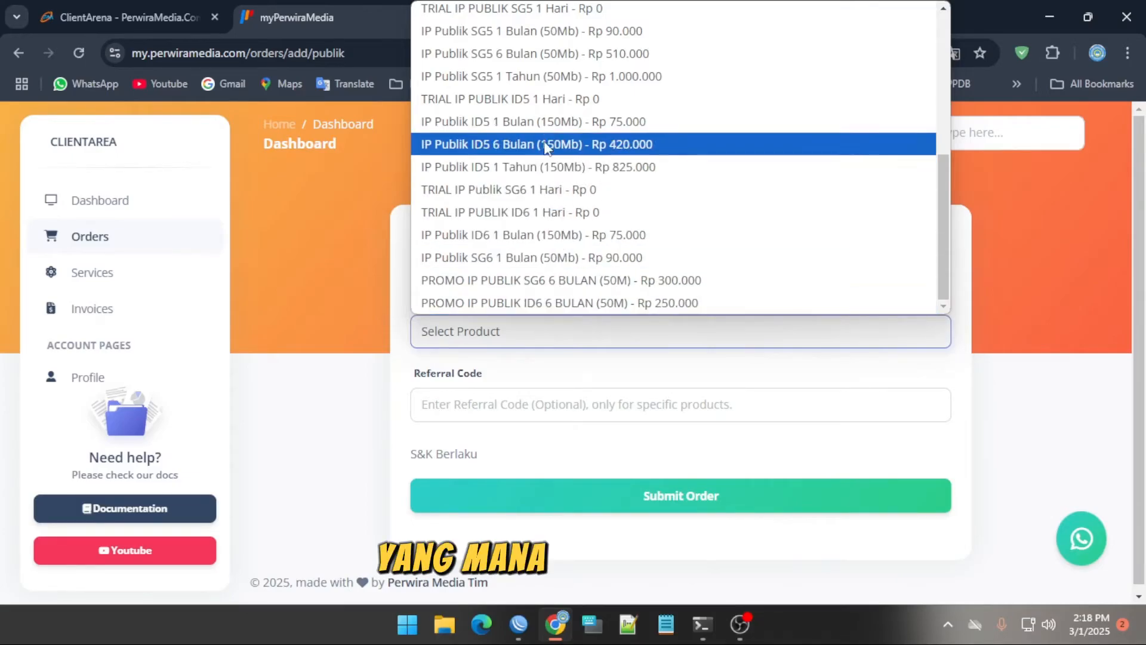
pyautogui.scroll(2, 500, 121)
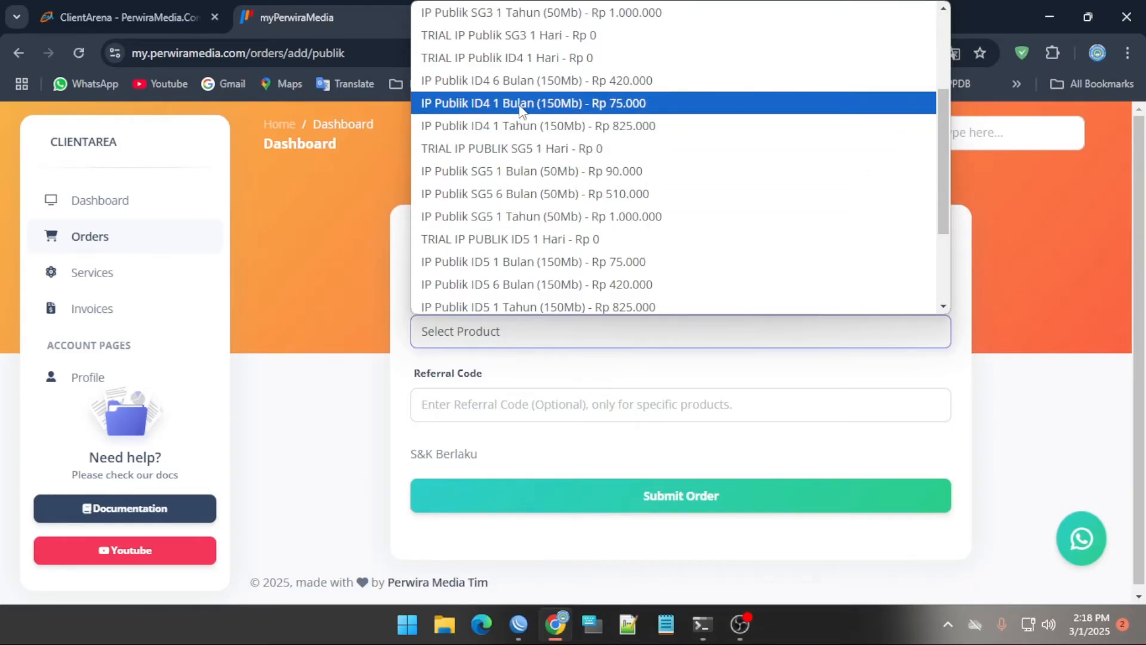
pyautogui.scroll(2, 520, 47)
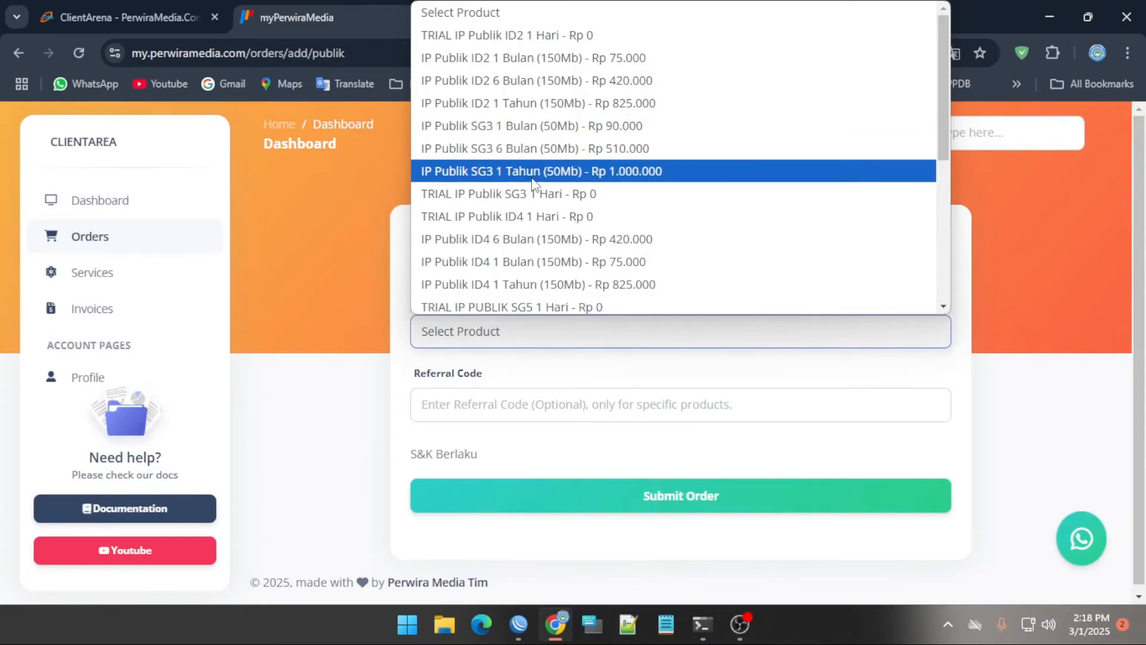
pyautogui.scroll(-5, 530, 170)
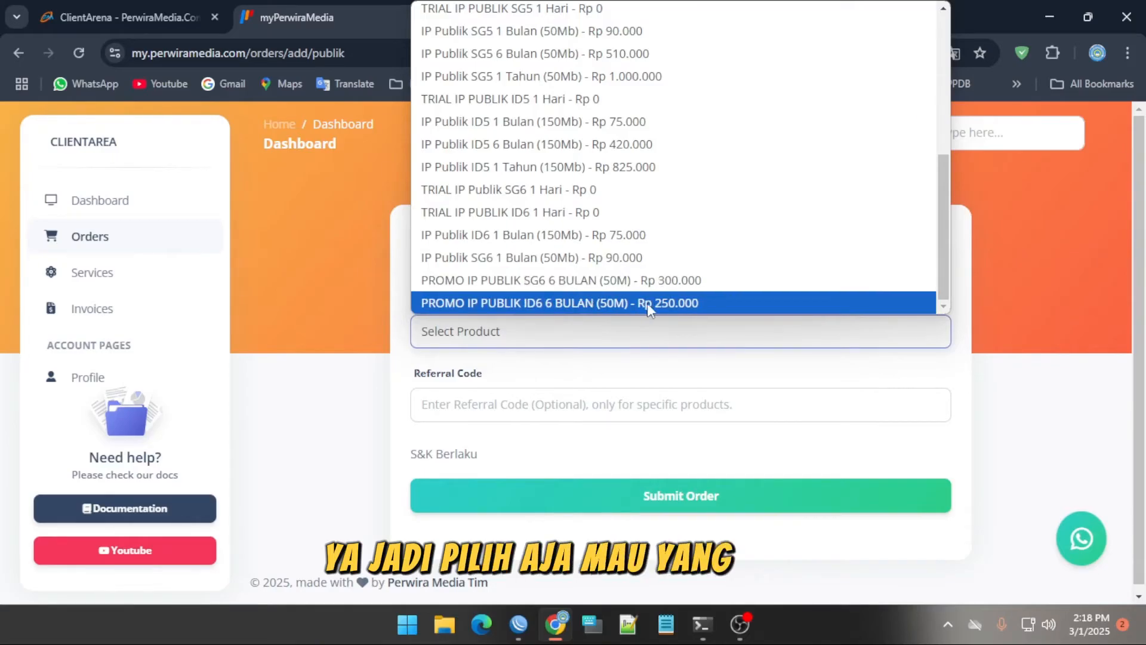
pyautogui.scroll(5, 660, 243)
pyautogui.click(624, 337)
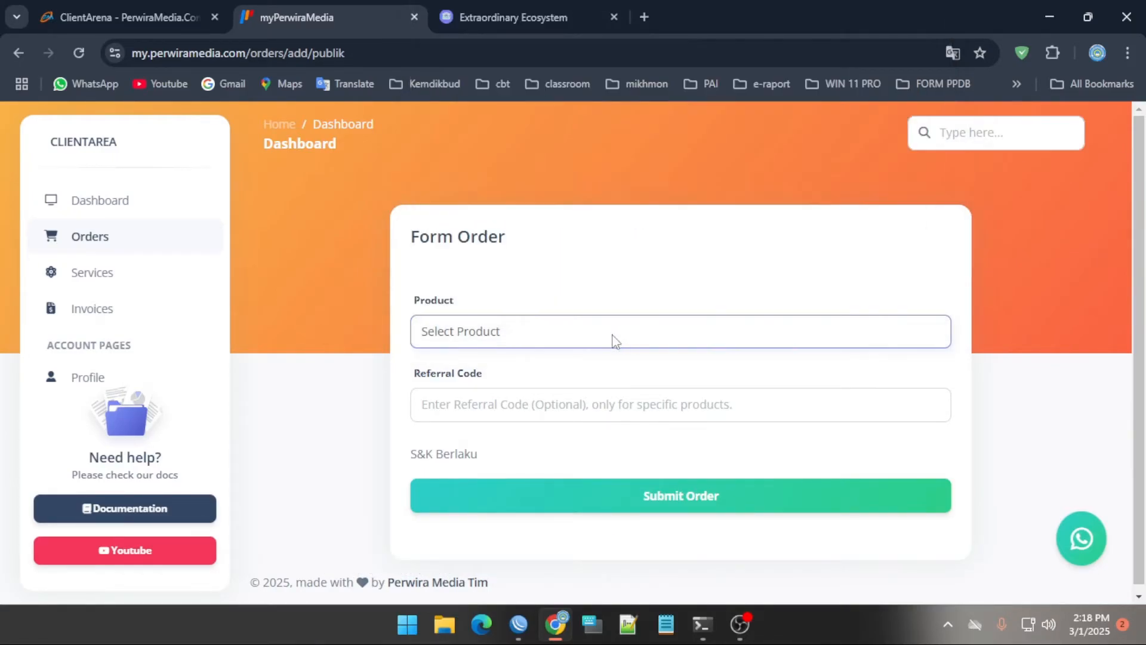
# Look up the account's referral code on the profile page for the optional Referral Code field and return to the order form.
pyautogui.click(525, 408)
pyautogui.scroll(-1, 529, 369)
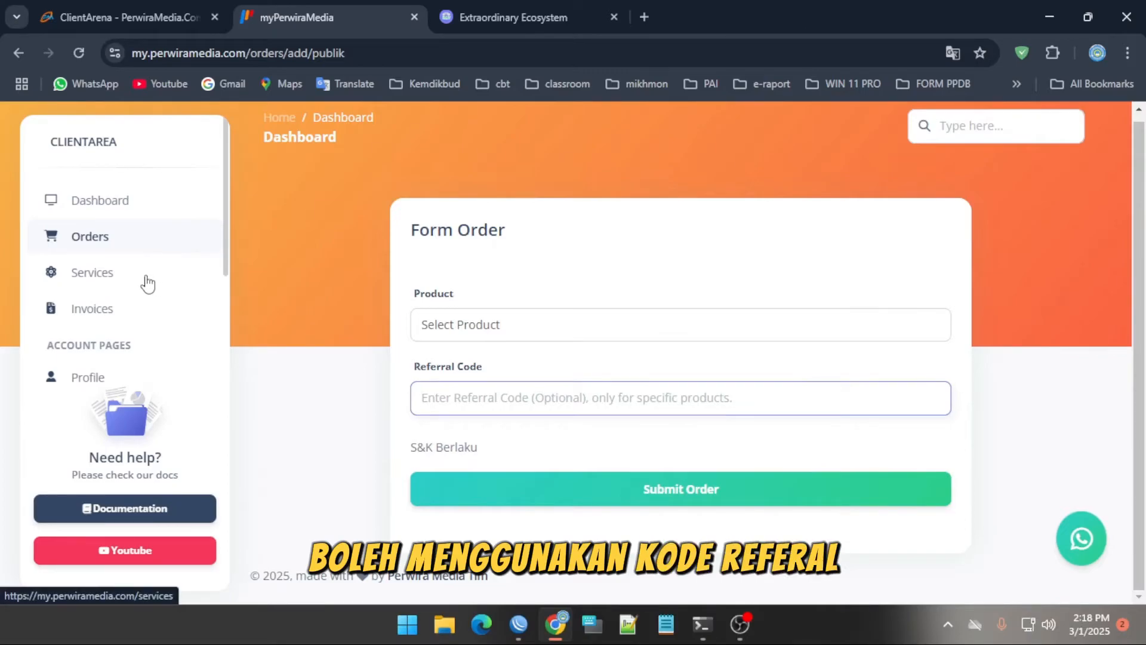
pyautogui.click(89, 379)
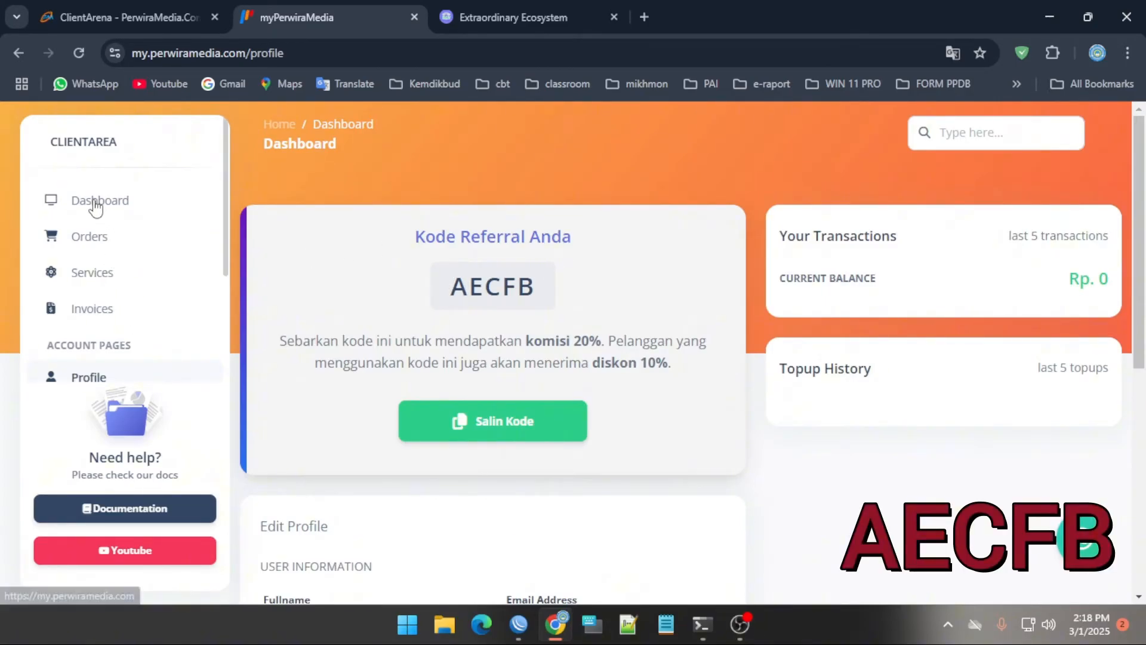
pyautogui.click(18, 53)
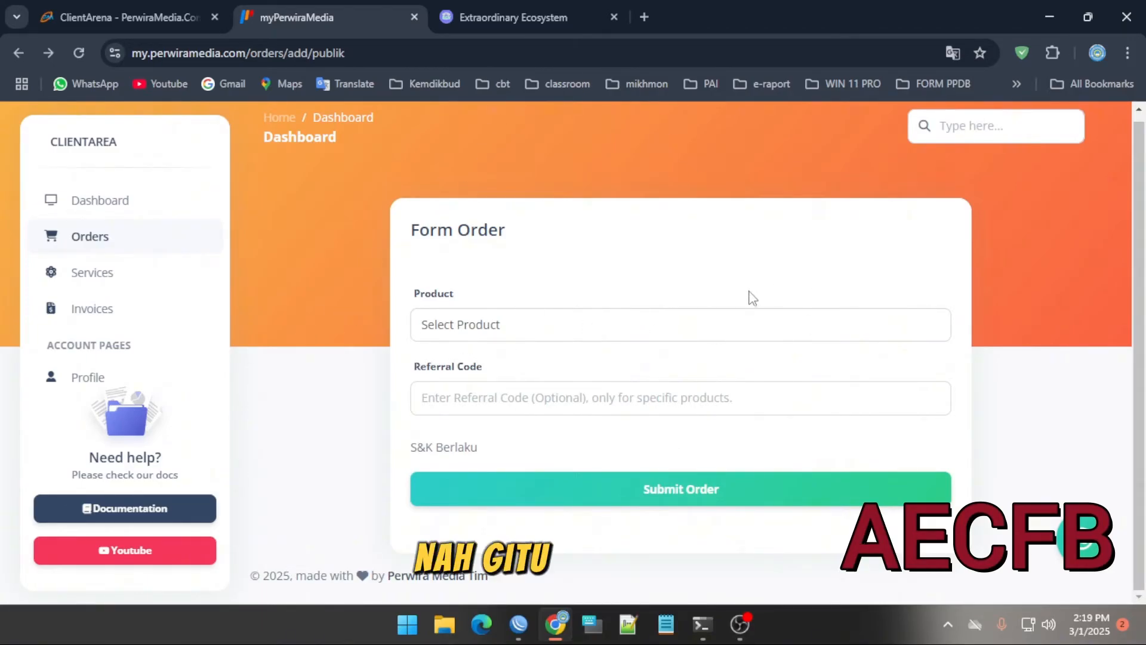
# Open the details of the active IP Publik SG2 1 Bulan (20Mb) service and examine them through to the L2TP and SSTP configs.
pyautogui.click(99, 202)
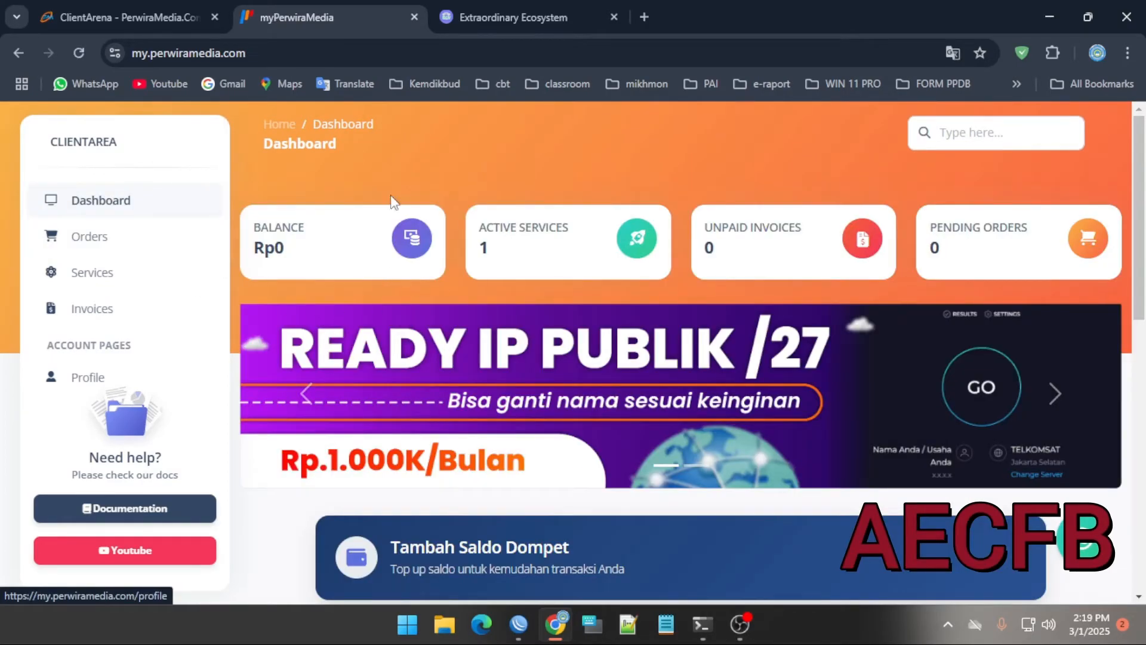
pyautogui.click(627, 250)
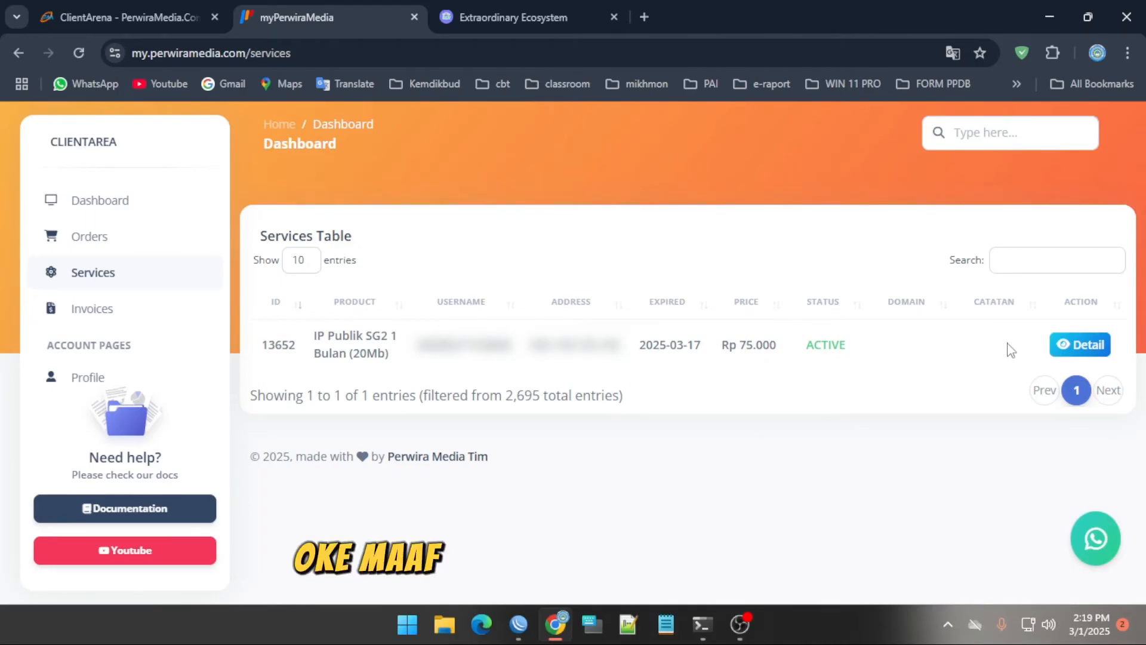
pyautogui.click(1072, 345)
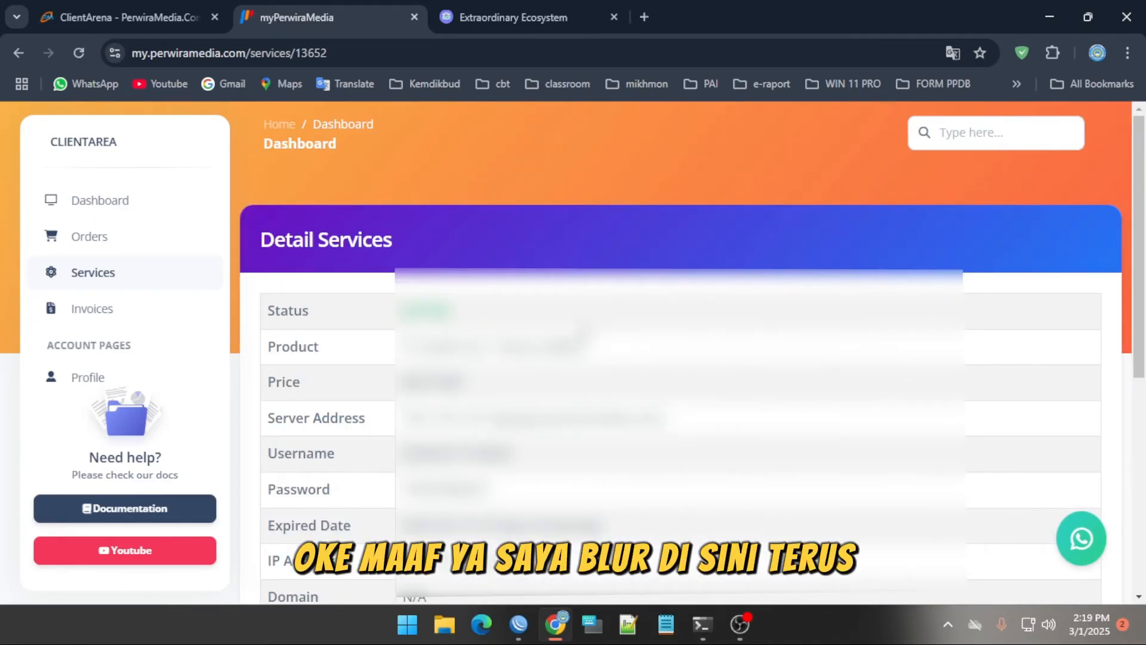
pyautogui.scroll(-2, 681, 358)
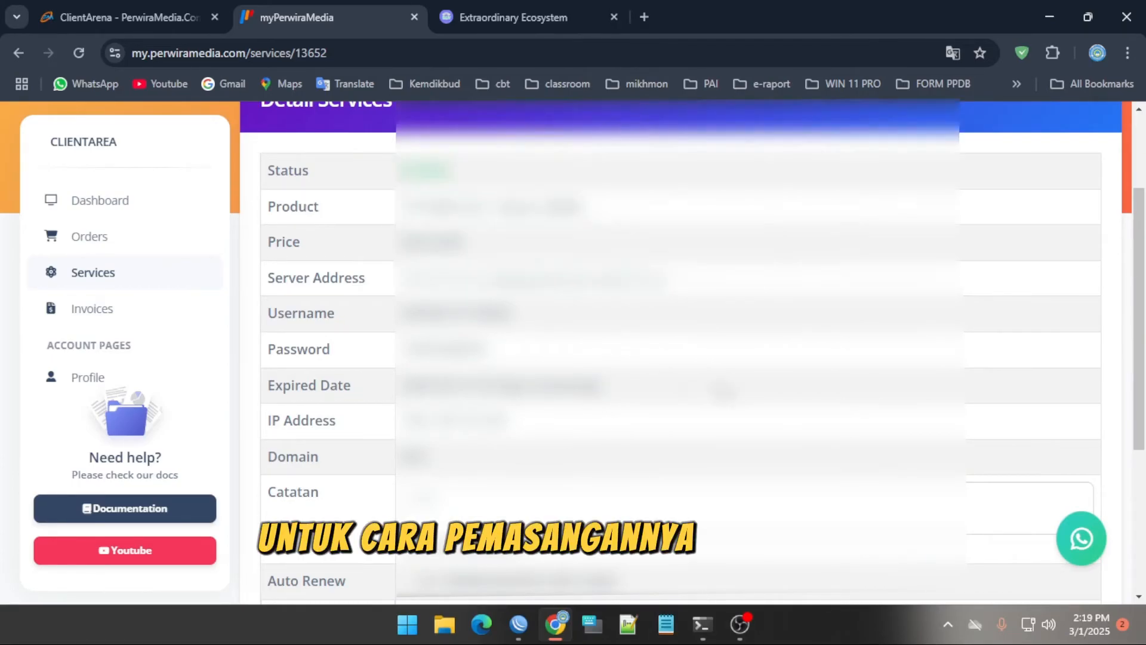
pyautogui.scroll(-1, 681, 353)
pyautogui.scroll(-3, 722, 396)
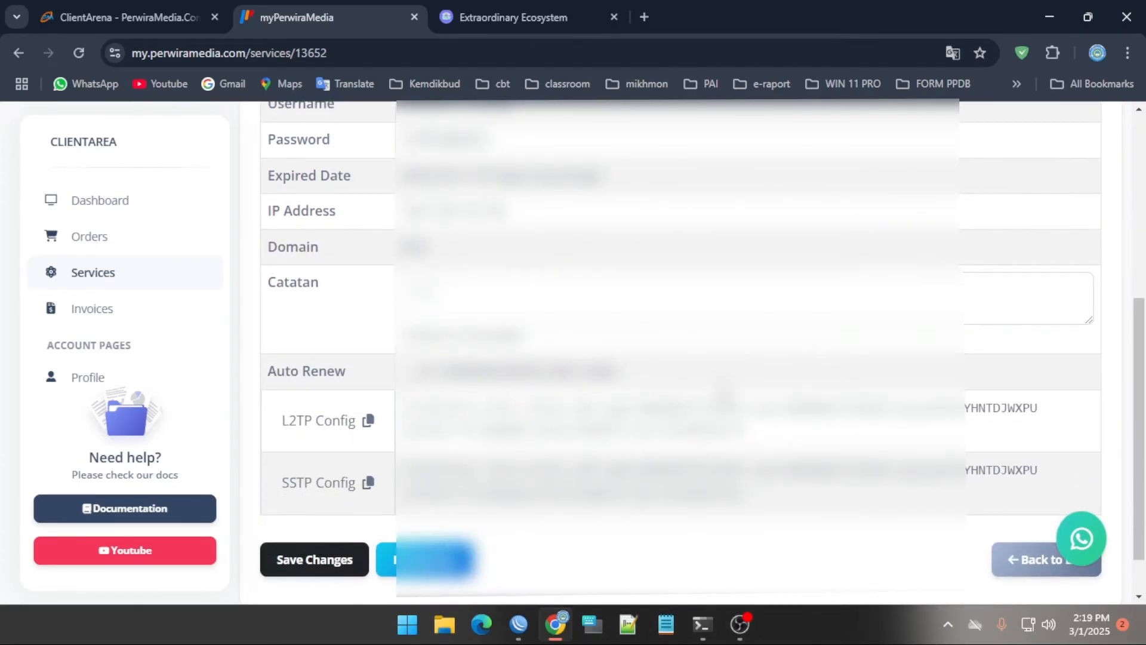
pyautogui.scroll(-1, 724, 395)
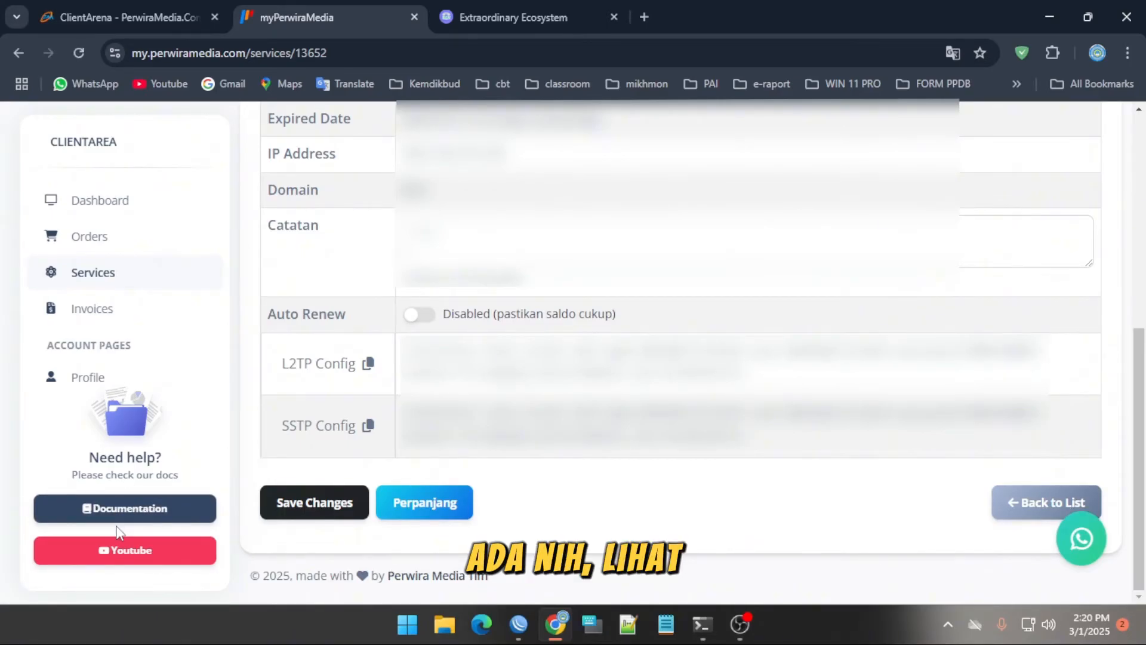
# Open the documentation site docs.perwiramedia.com and examine the installation guides for IP Publik, VPN Remote and Mikrotik.
pyautogui.click(129, 506)
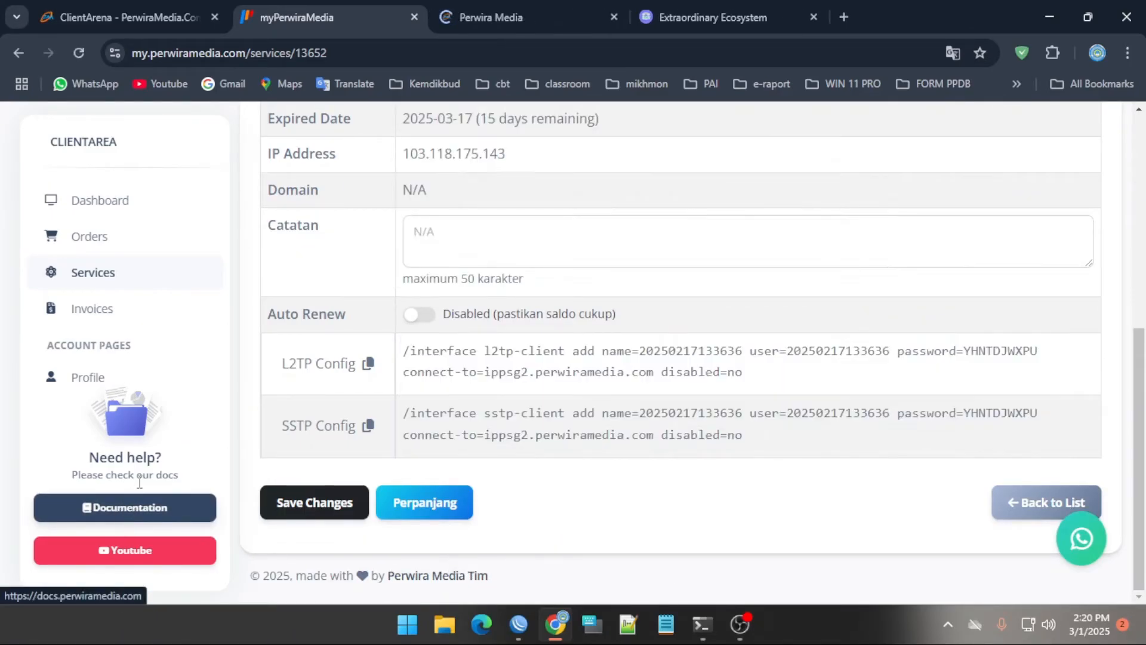
pyautogui.click(478, 16)
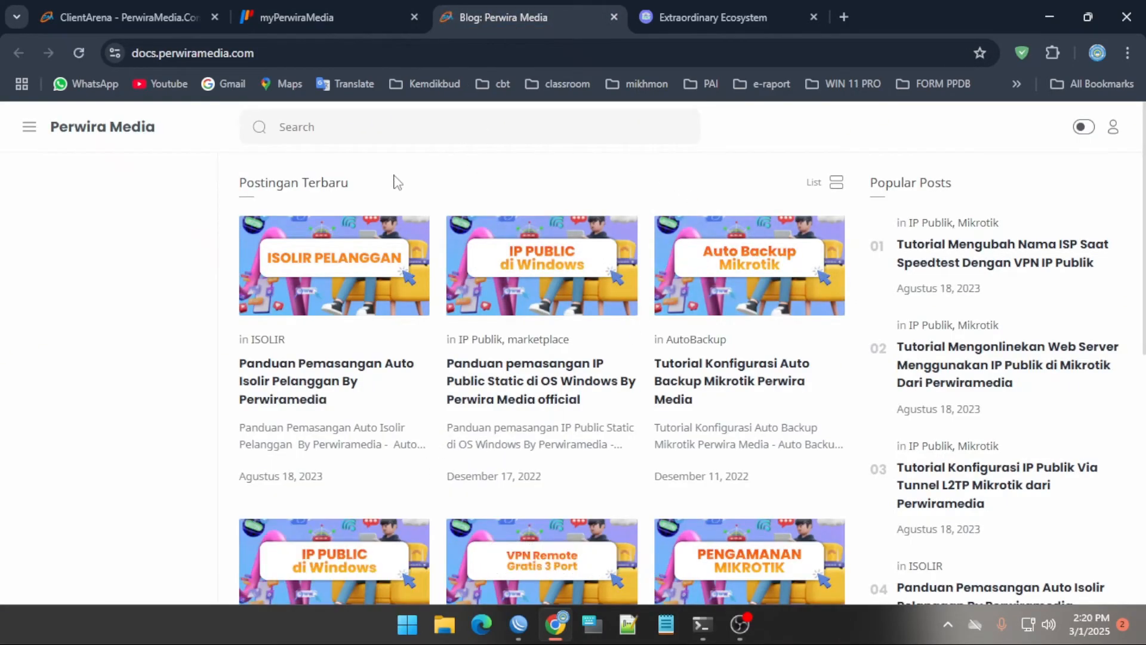
pyautogui.scroll(-1, 588, 322)
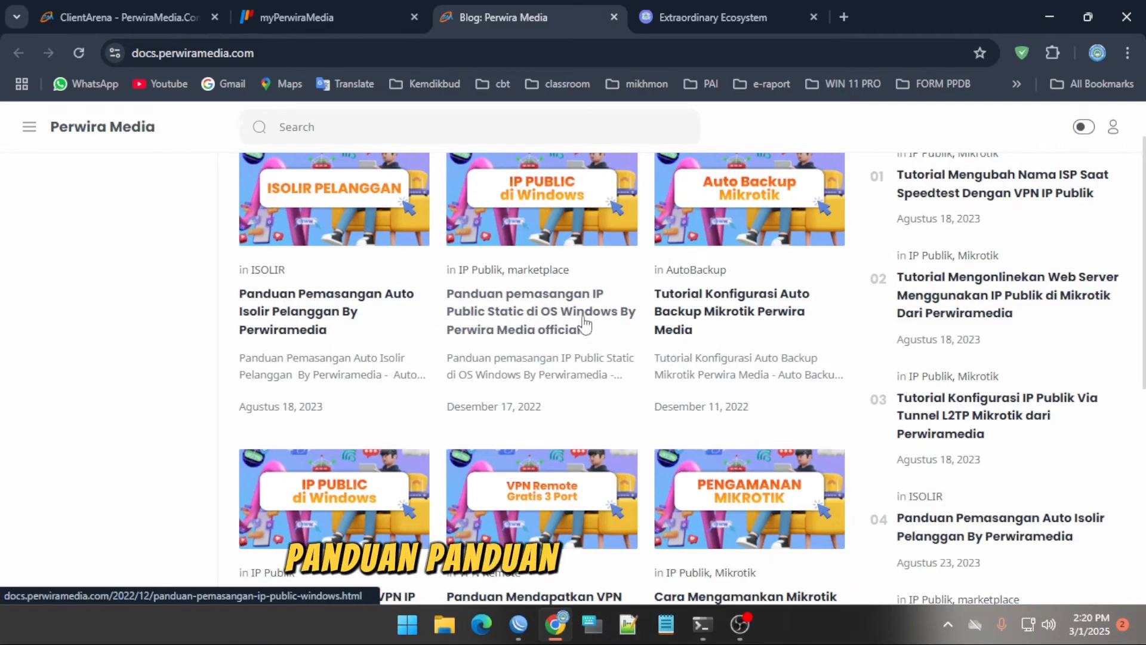
pyautogui.scroll(-2, 675, 334)
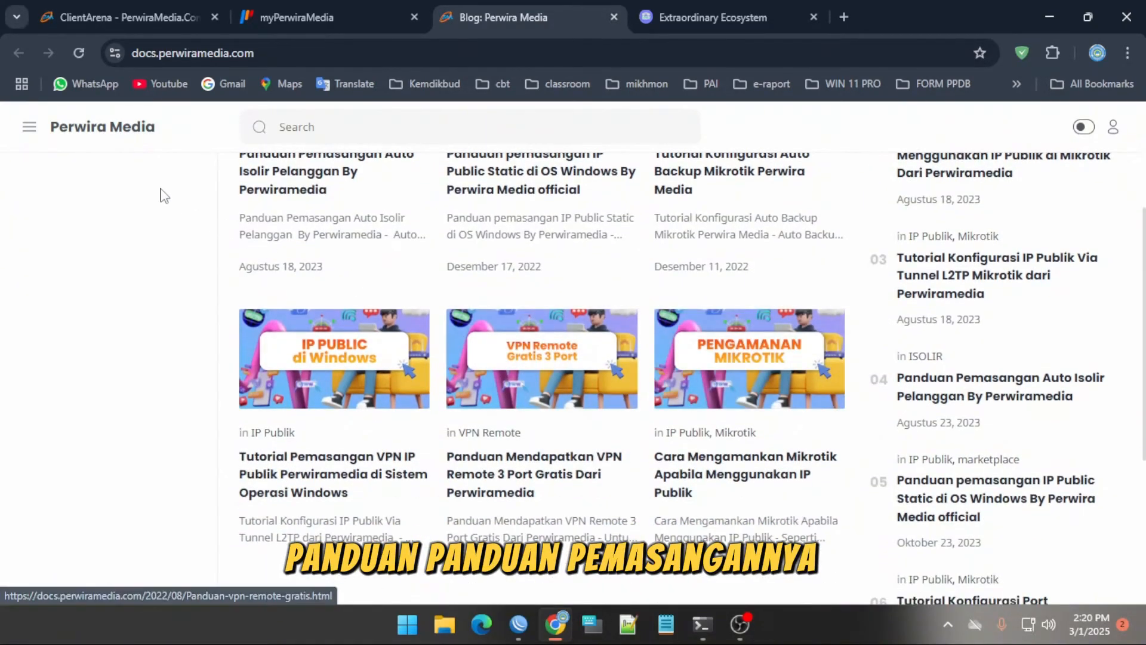
pyautogui.scroll(2, 157, 194)
pyautogui.scroll(-2, 407, 336)
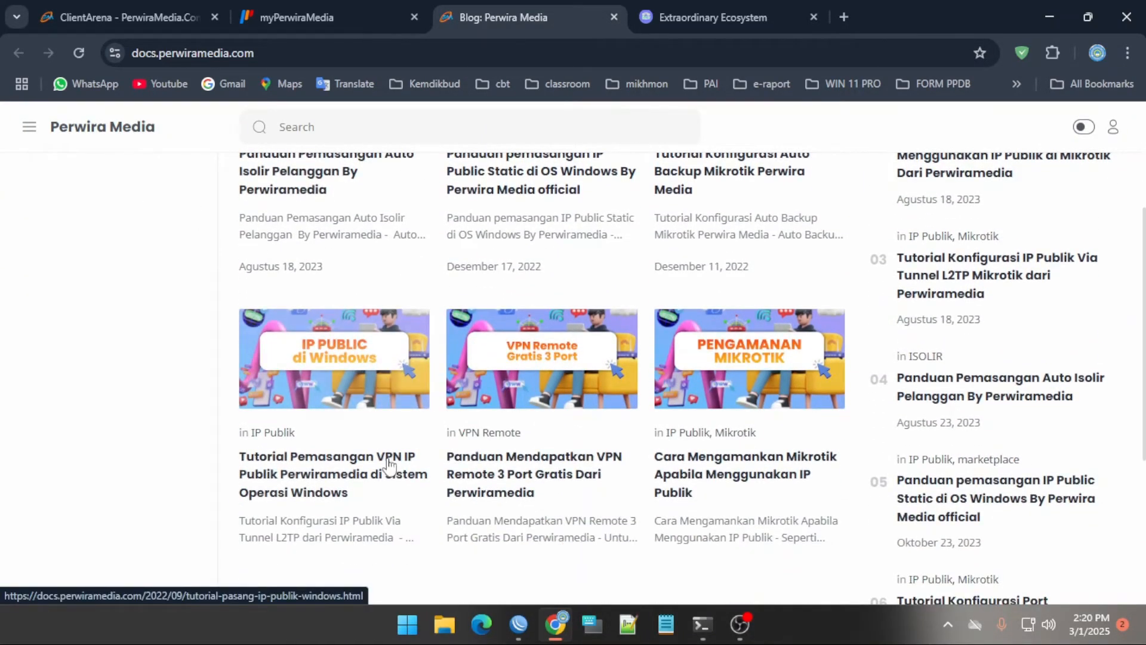
pyautogui.scroll(-1, 350, 486)
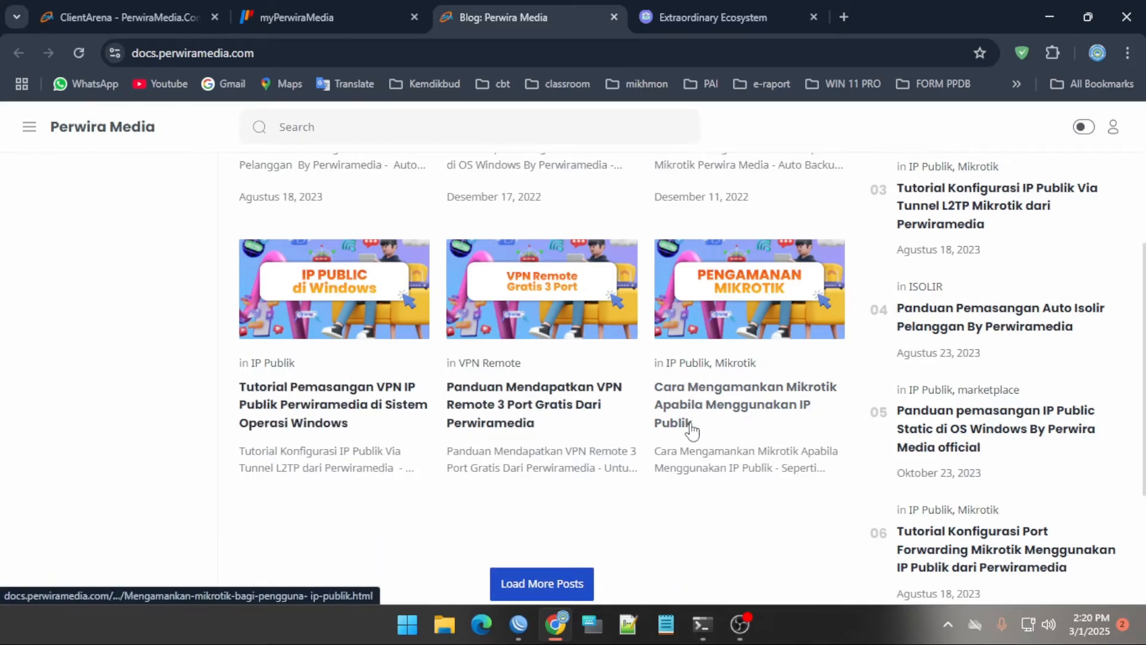
pyautogui.scroll(5, 337, 394)
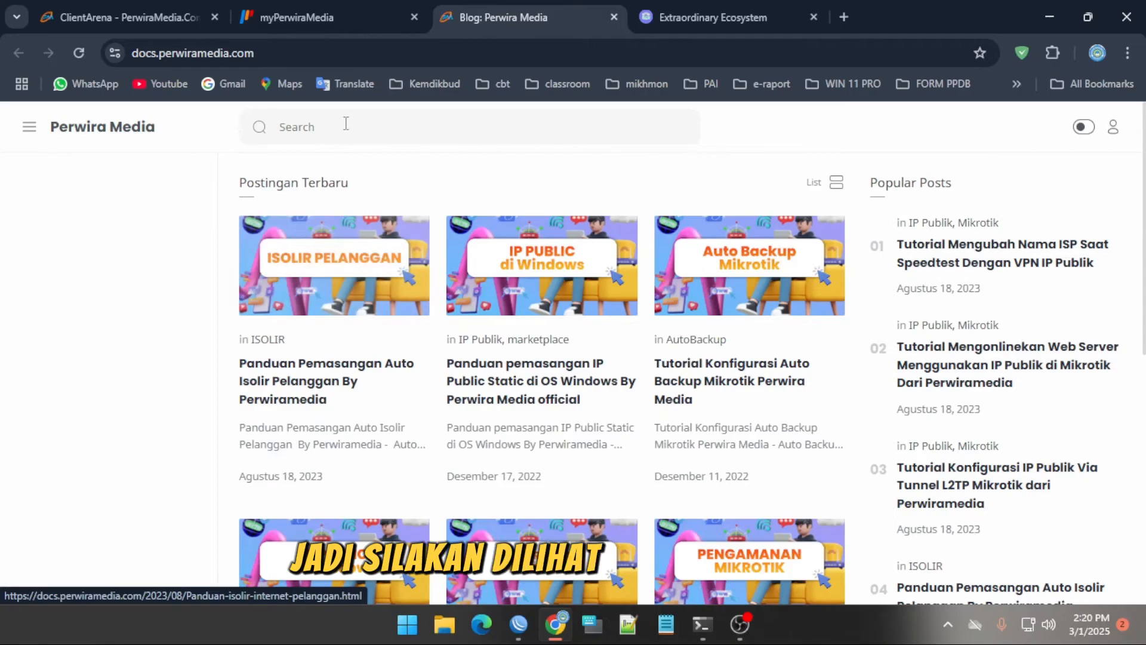
# Return to the IP Publik service details and examine the L2TP config, the server address and the login fields.
pyautogui.click(300, 4)
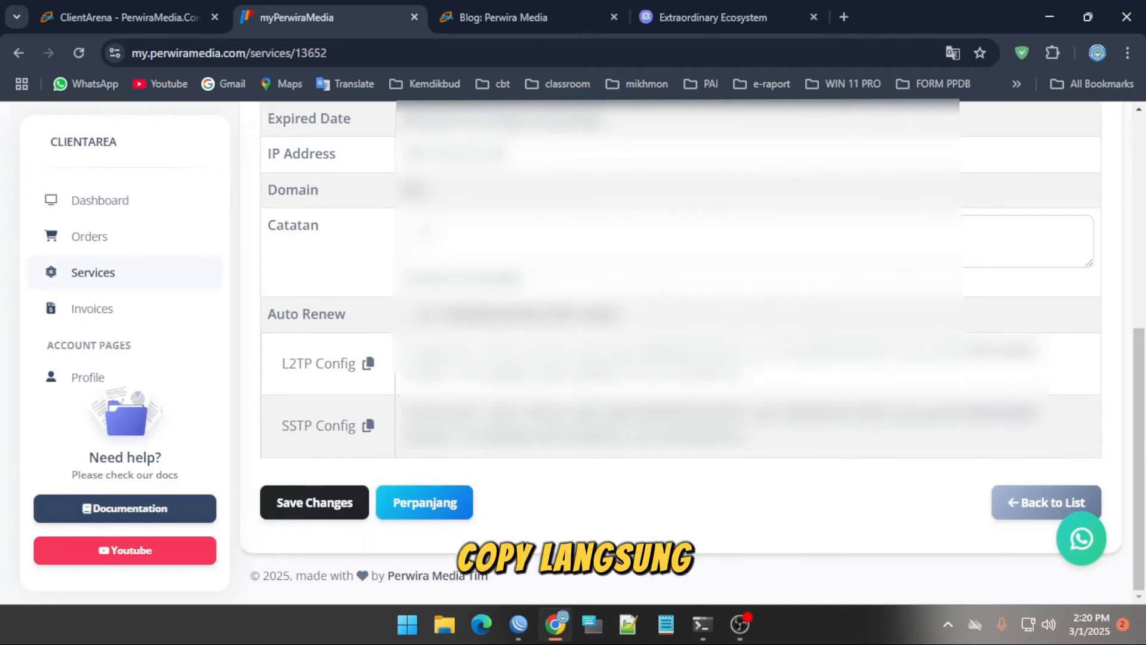
pyautogui.moveTo(405, 351); pyautogui.dragTo(760, 384)
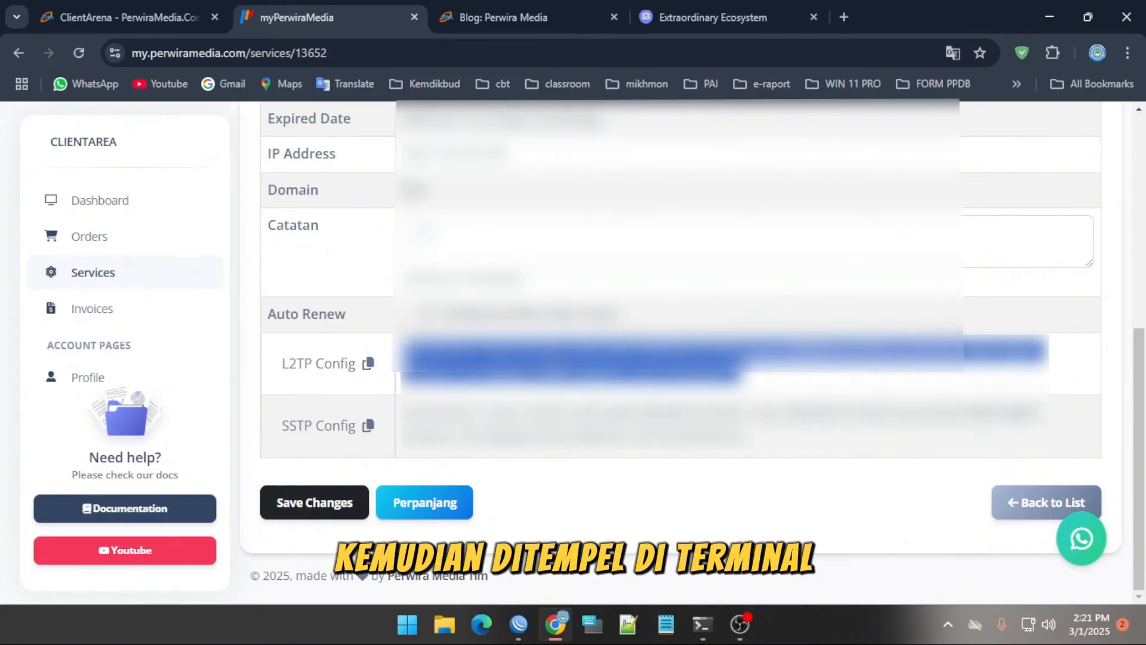
pyautogui.click(746, 377)
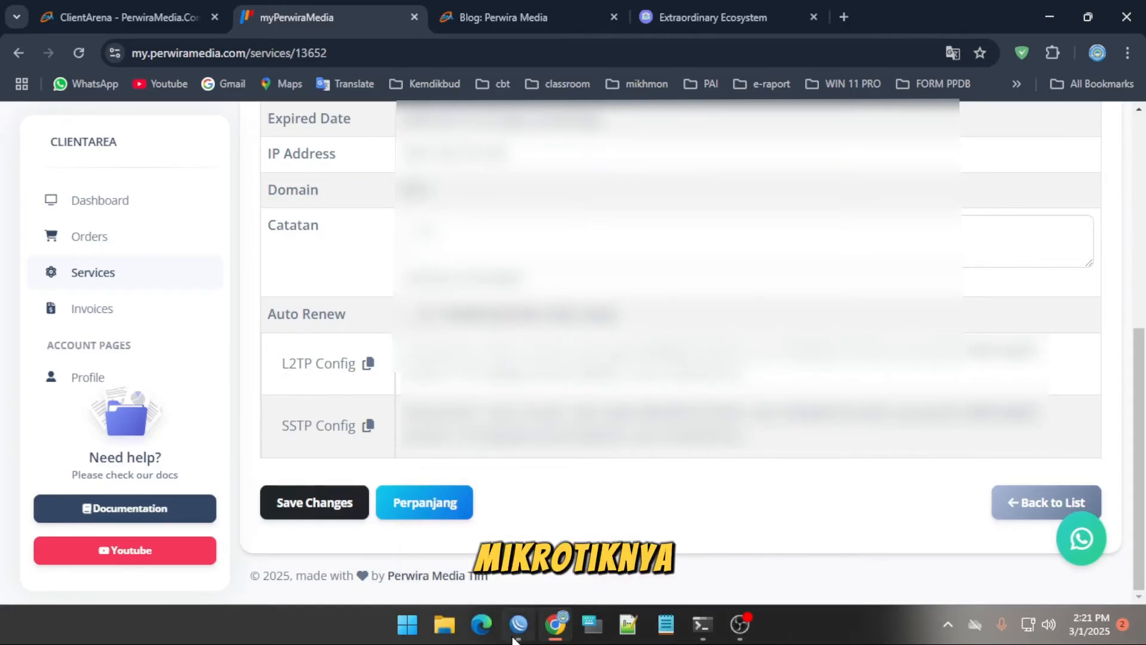
pyautogui.moveTo(517, 634)
pyautogui.scroll(4, 540, 482)
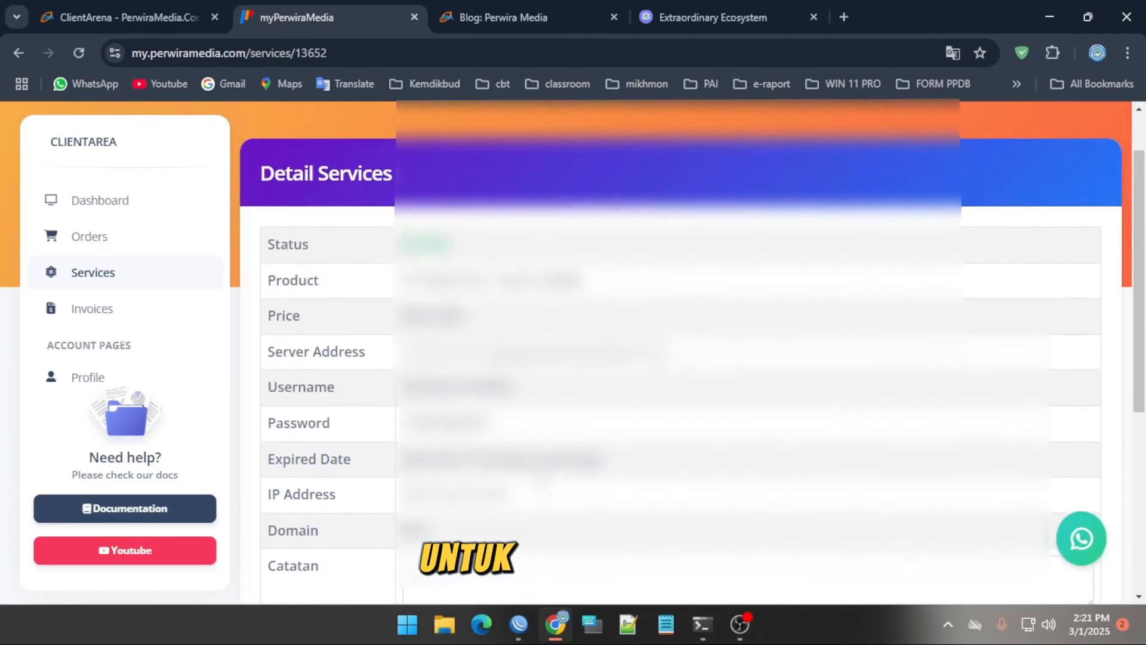
# Switch to WinBox, find the L2TP Client interface type, and open the existing IP-PUBLIC interface to examine its general settings.
pyautogui.click(520, 638)
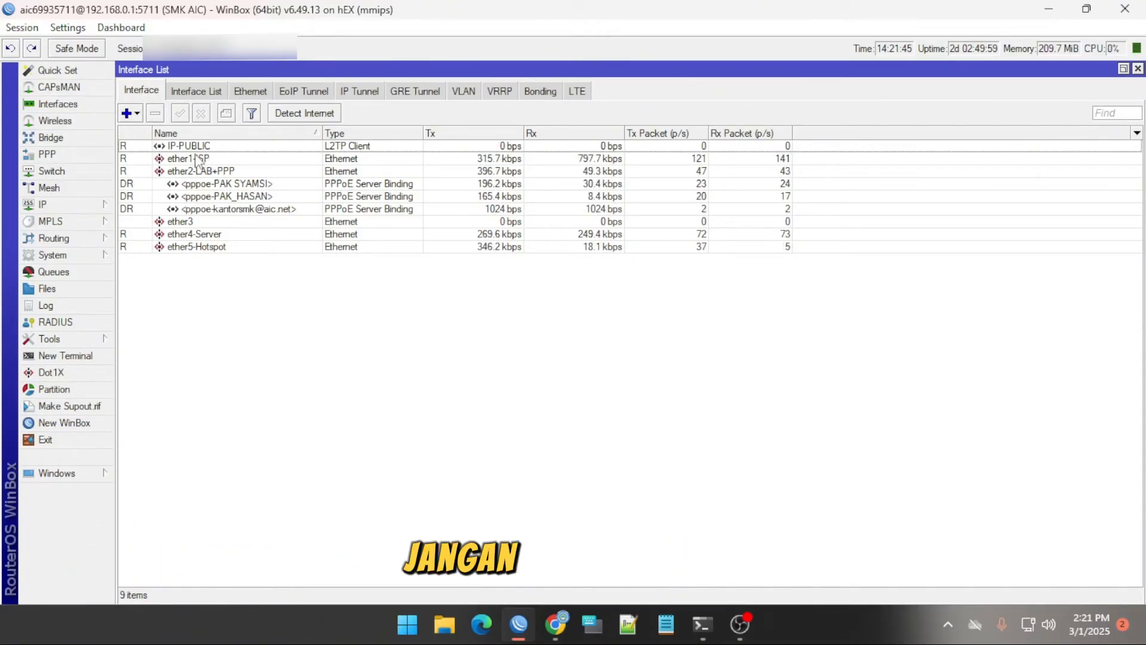
pyautogui.click(136, 114)
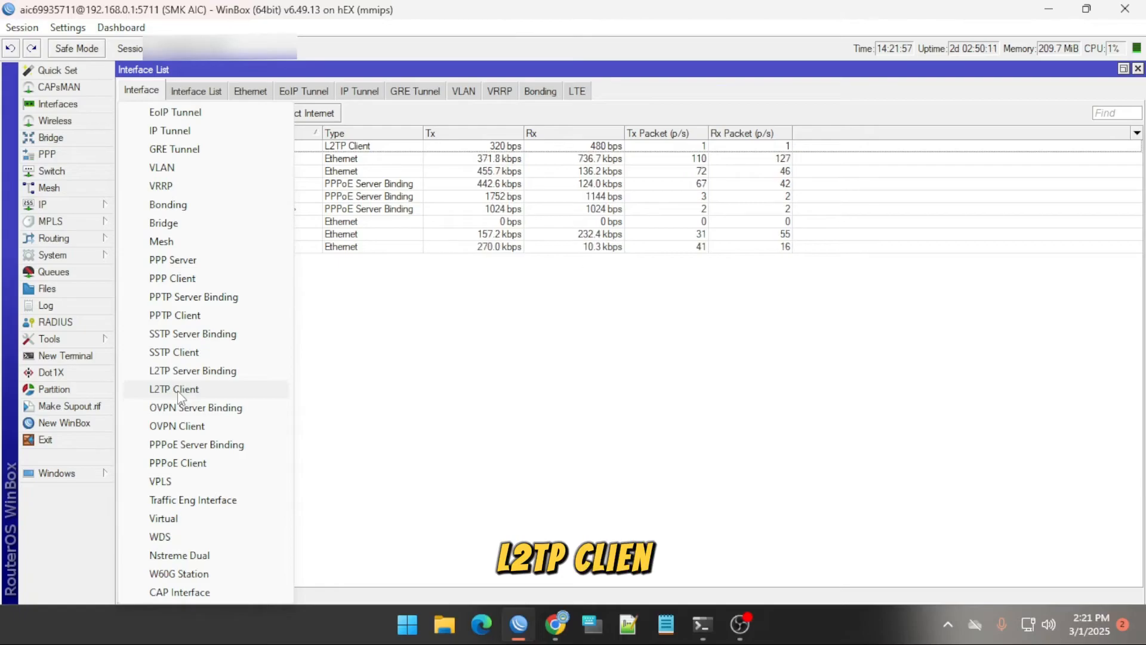
pyautogui.click(358, 149)
pyautogui.doubleClick(358, 150)
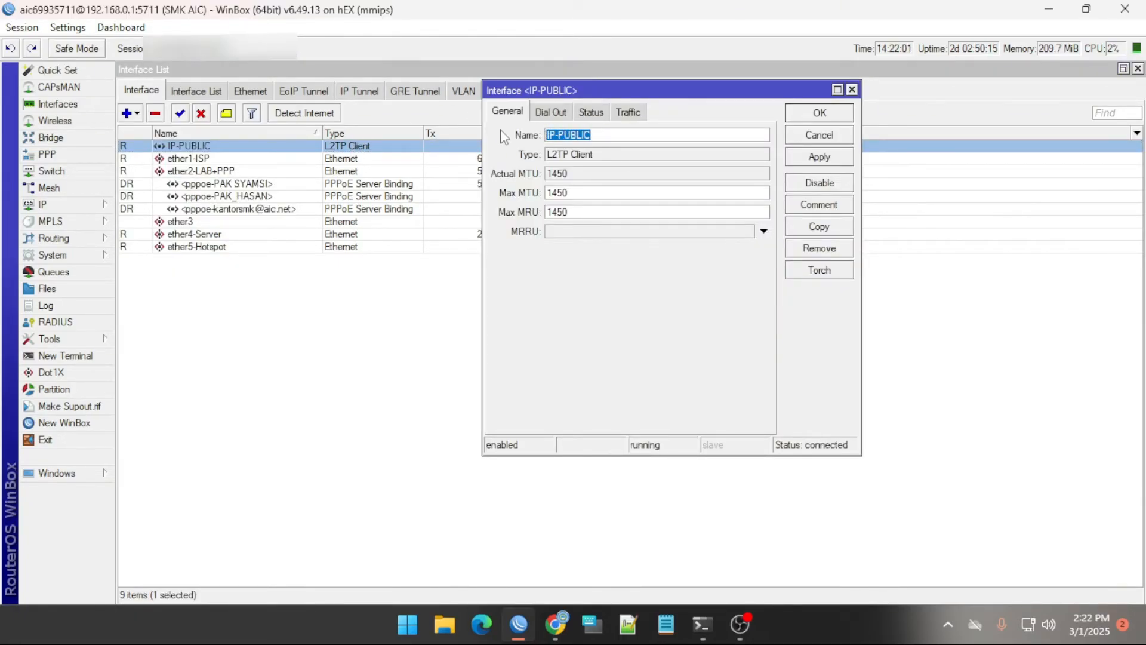
pyautogui.click(606, 133)
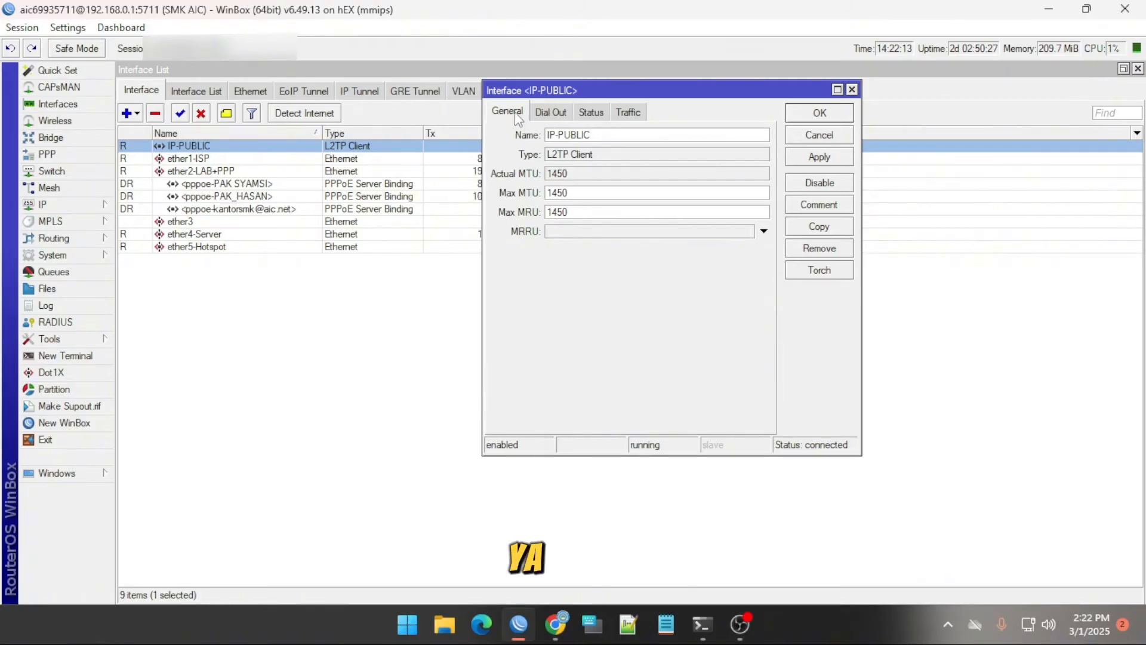
# Compare the dial-out server, user and password of the IP-PUBLIC interface with the Perwira Media service details, and close the interface.
pyautogui.click(549, 113)
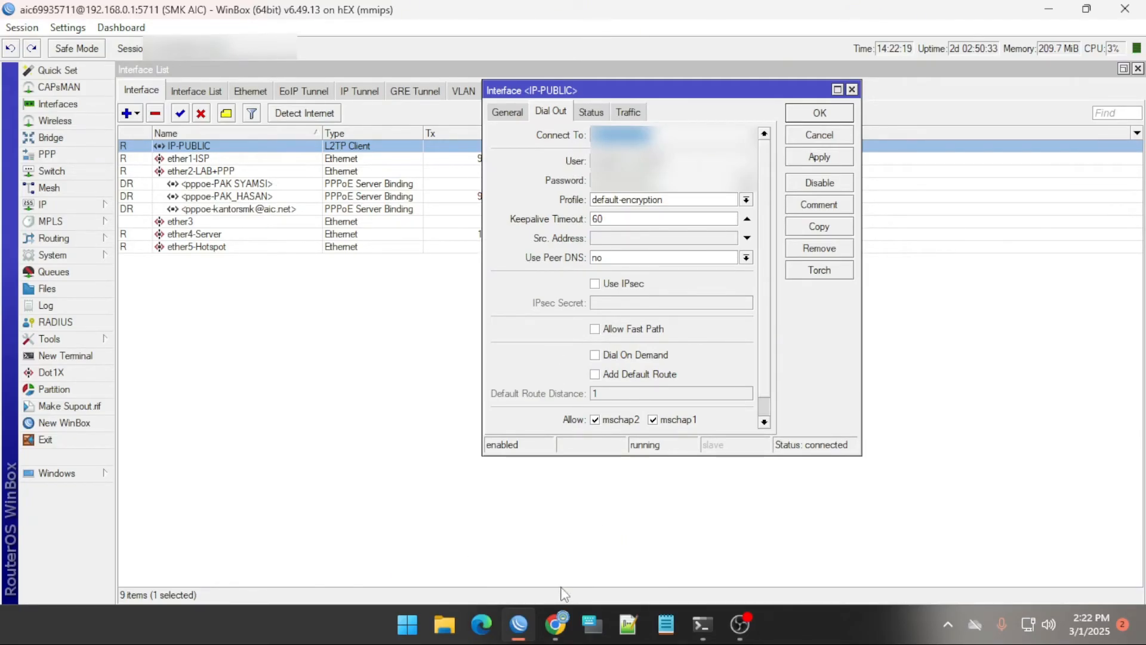
pyautogui.click(557, 638)
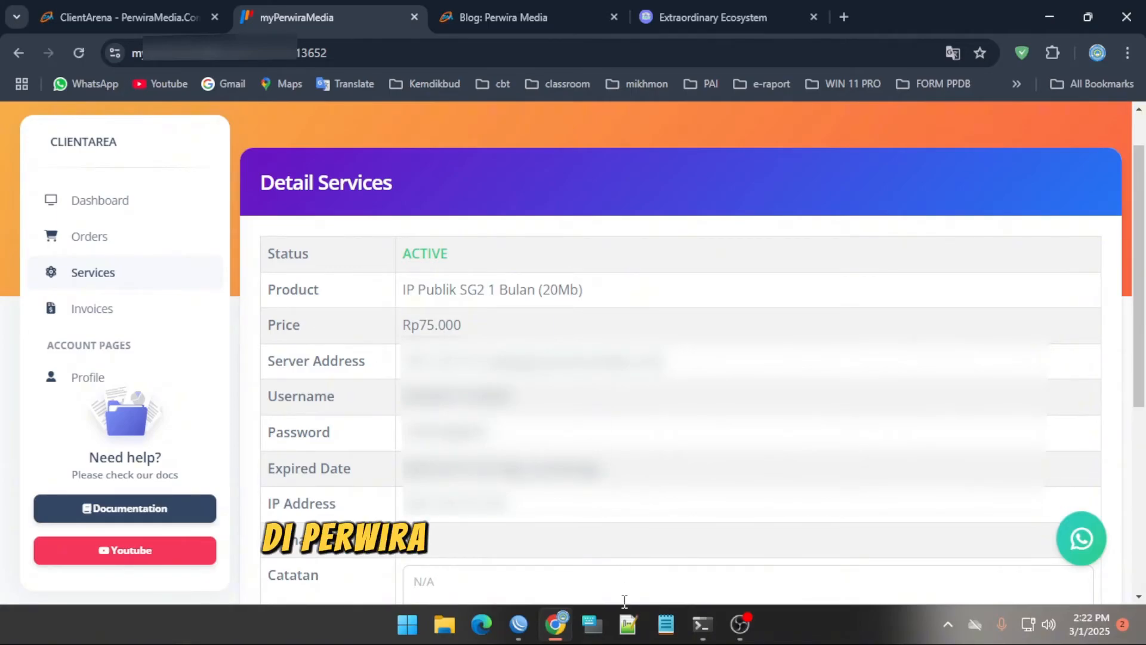
pyautogui.moveTo(516, 637)
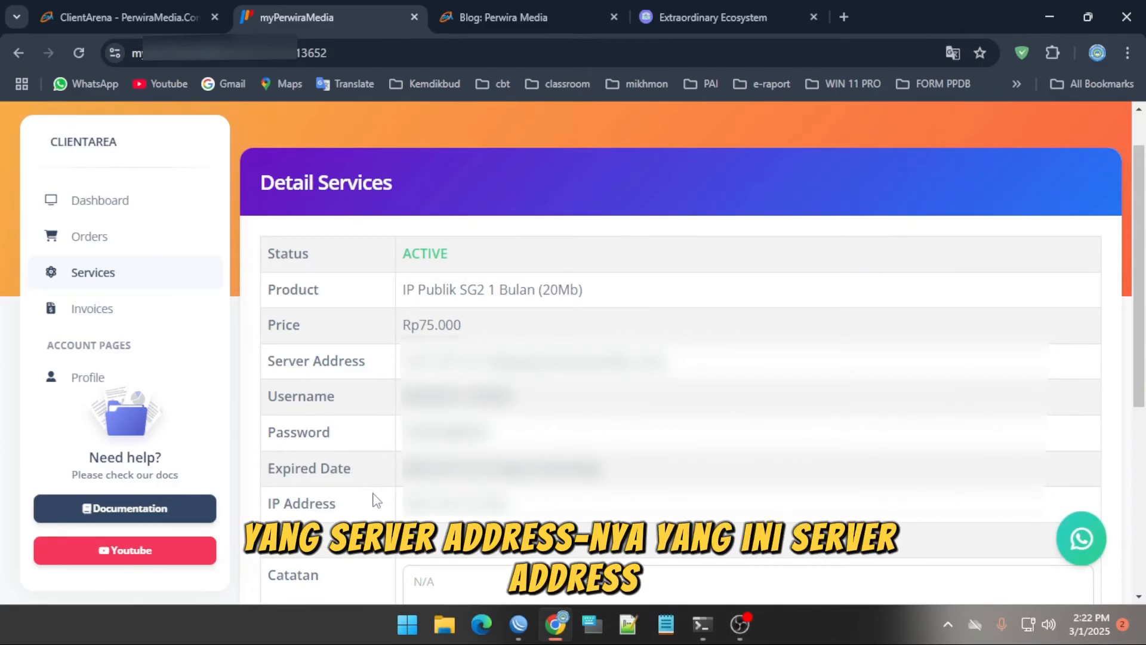
pyautogui.click(519, 624)
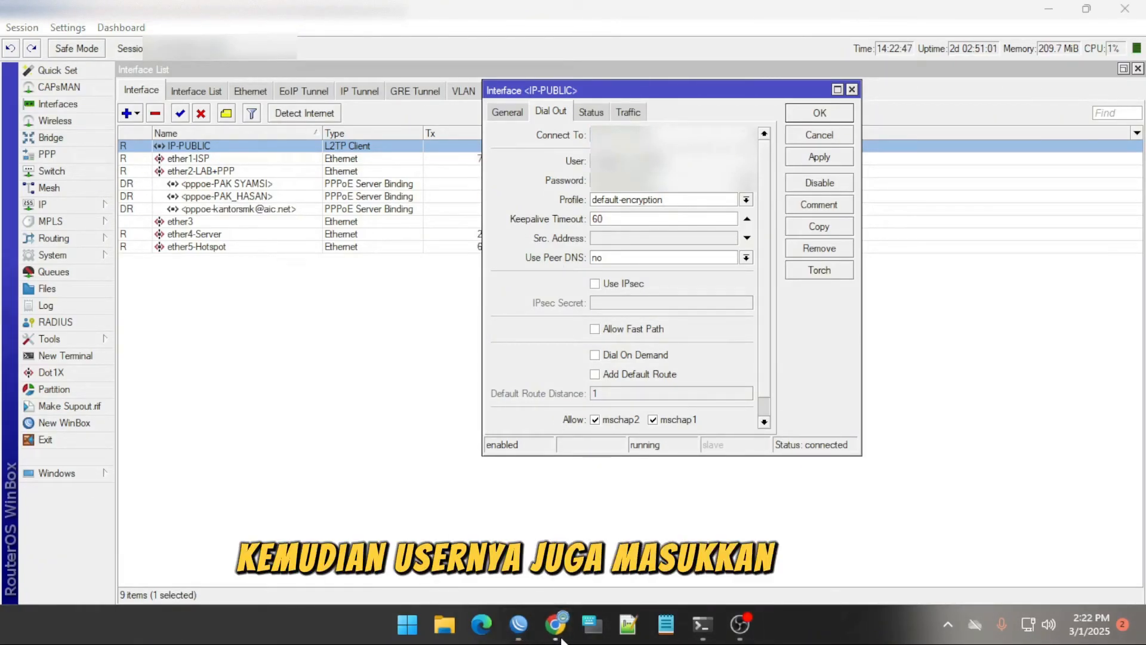
pyautogui.click(546, 623)
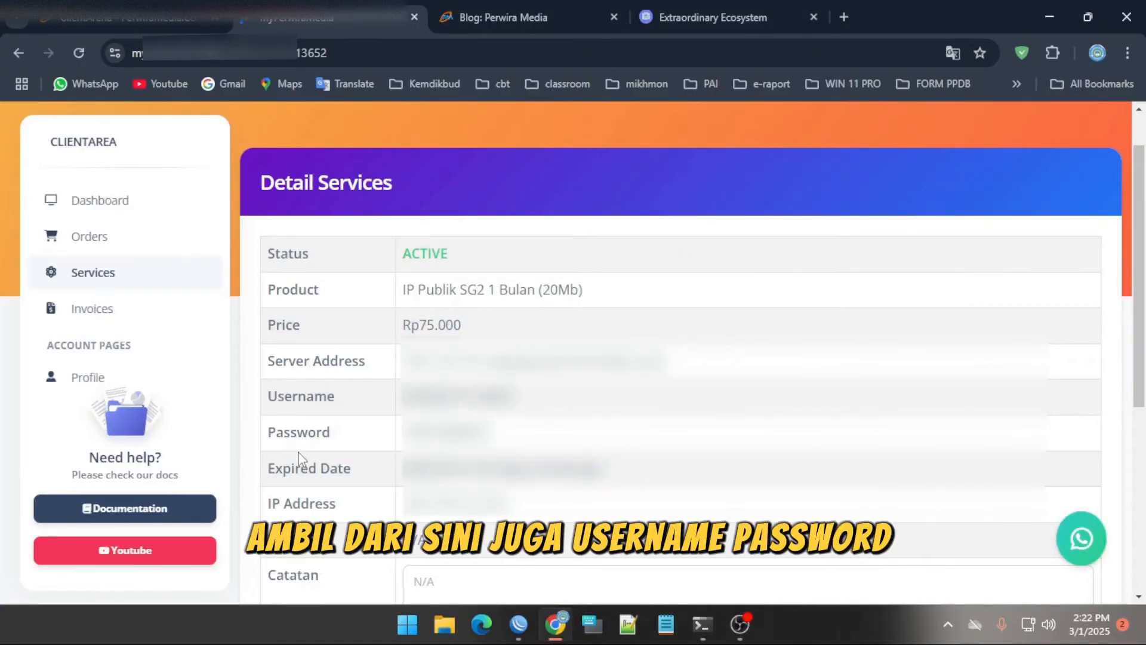
pyautogui.click(518, 622)
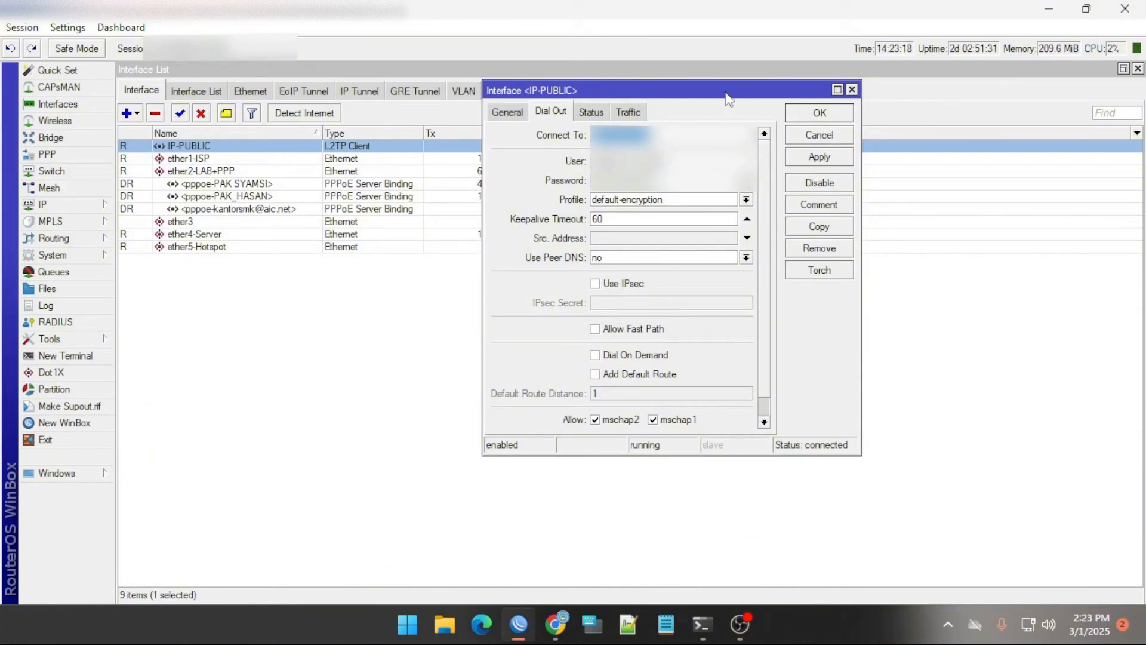
pyautogui.click(820, 113)
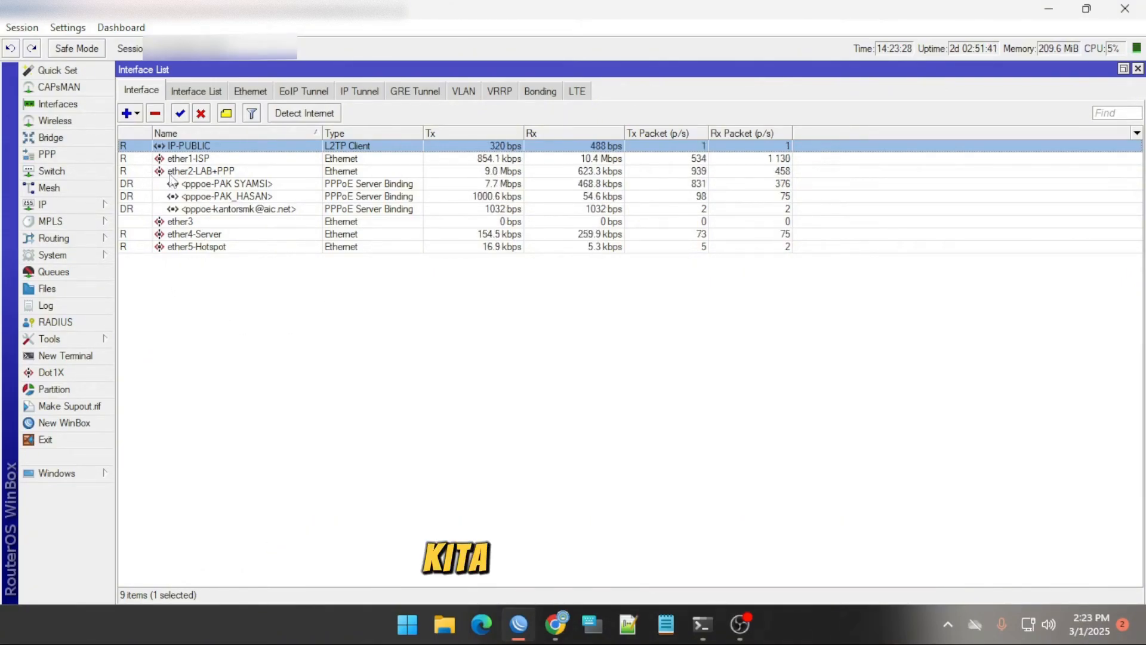
# Open the CBT port-forwarding rule in the firewall's NAT rules, checking the filter rules on the way.
pyautogui.click(94, 210)
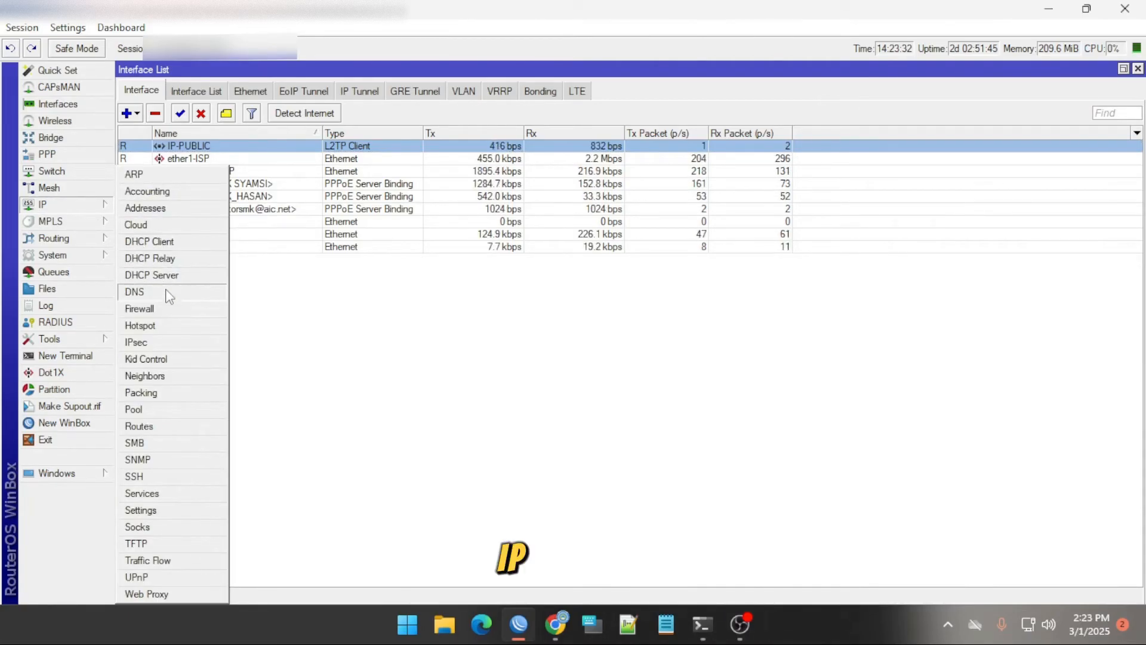
pyautogui.click(160, 311)
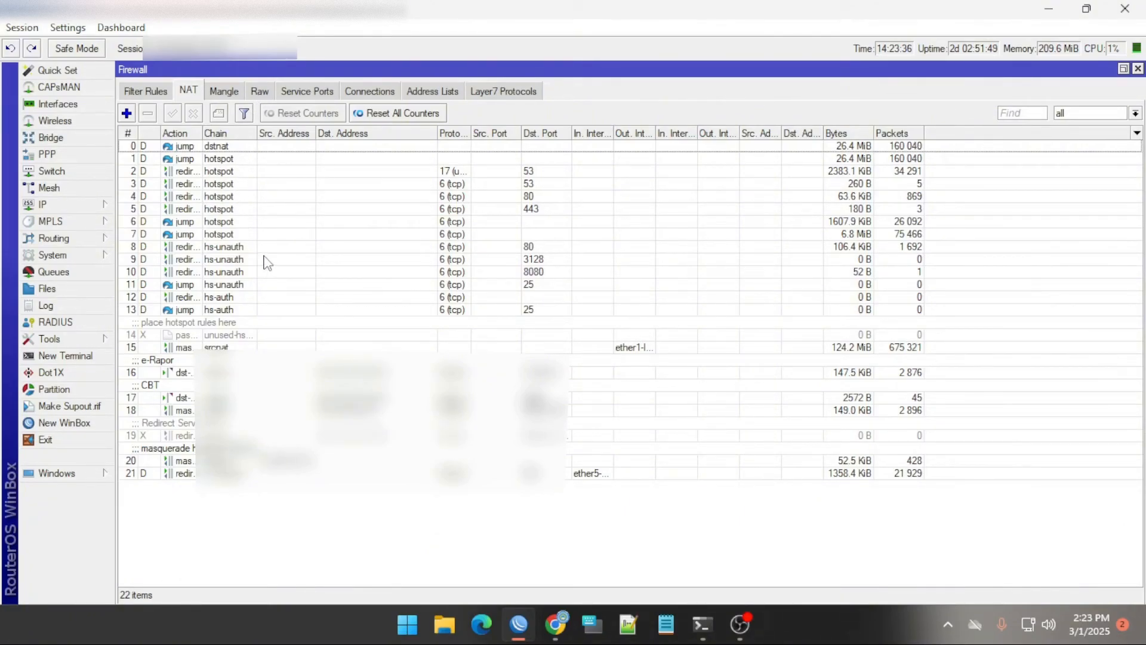
pyautogui.click(140, 91)
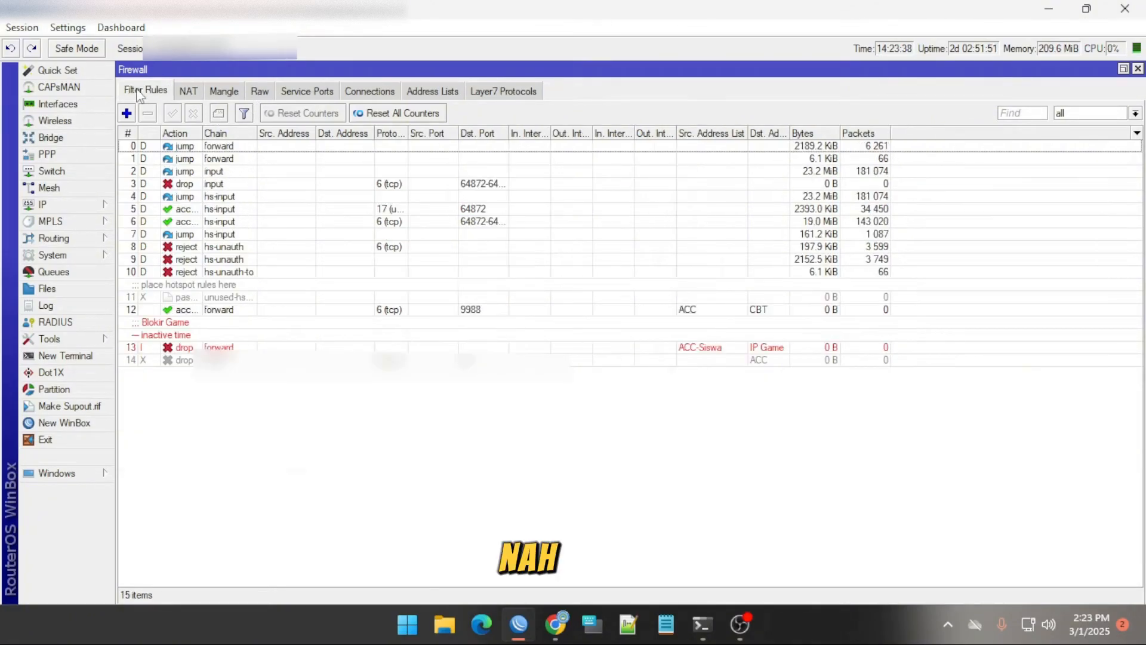
pyautogui.click(192, 92)
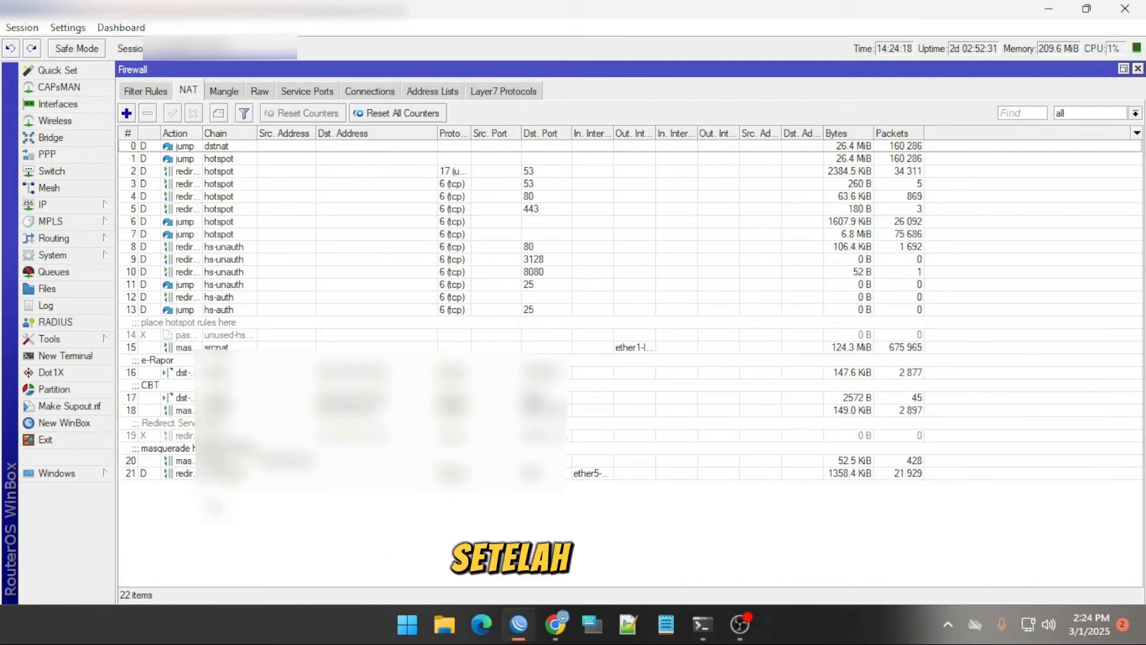
pyautogui.click(191, 399)
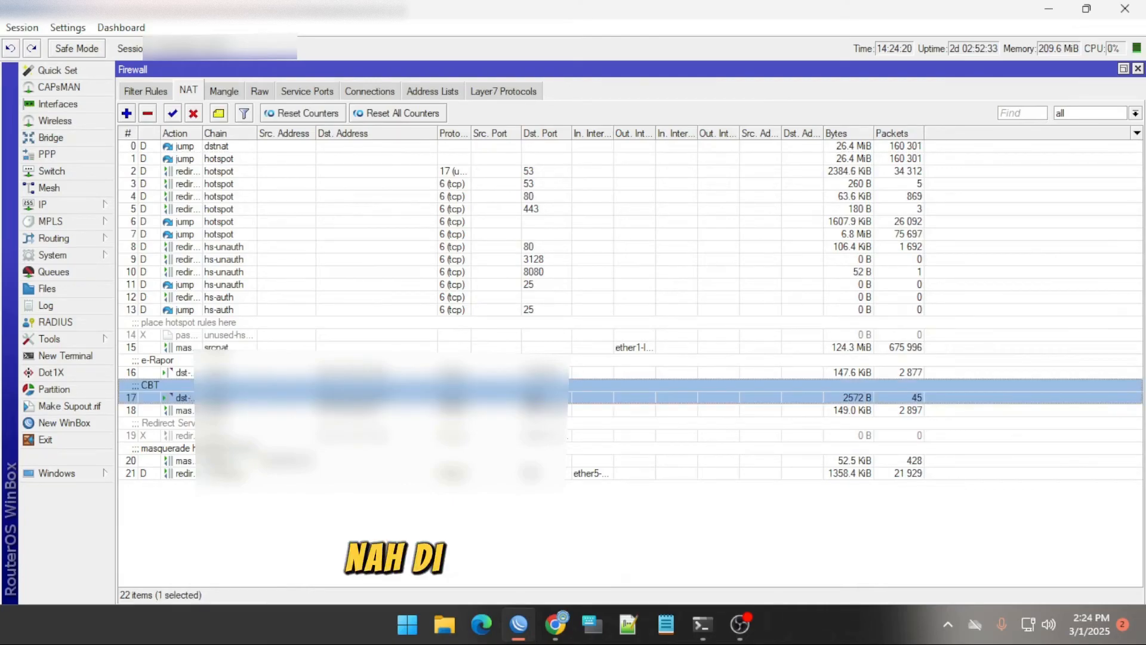
pyautogui.doubleClick(239, 398)
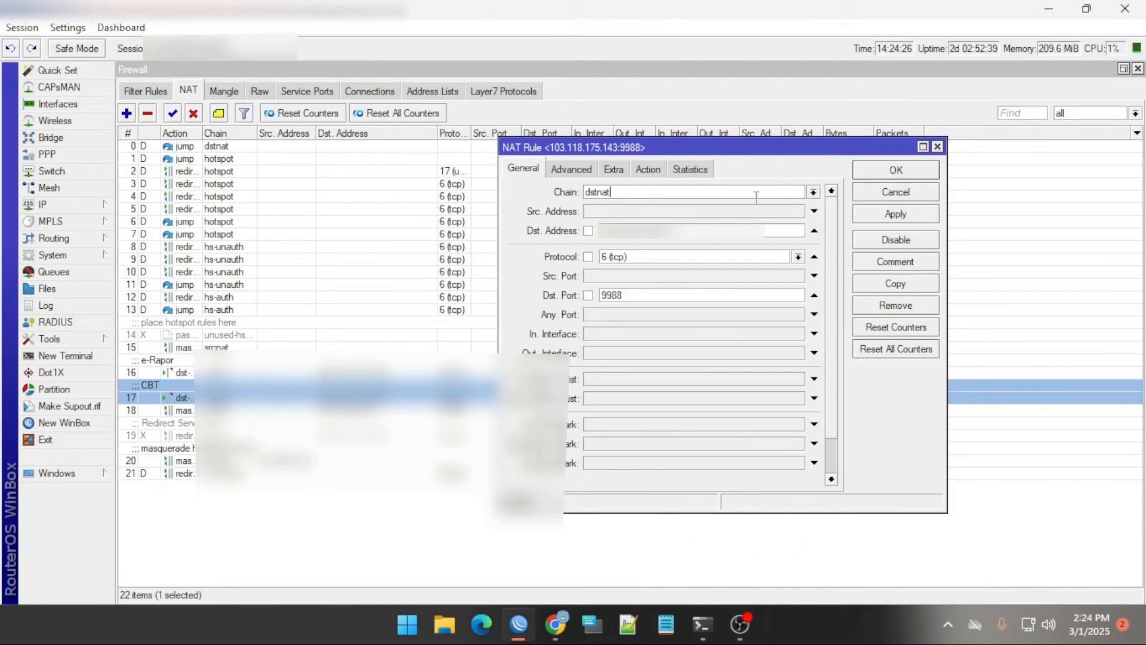
# Set the CBT rule's chain to dstnat and check its destination address against the service's IP address, along with its destination port.
pyautogui.click(814, 193)
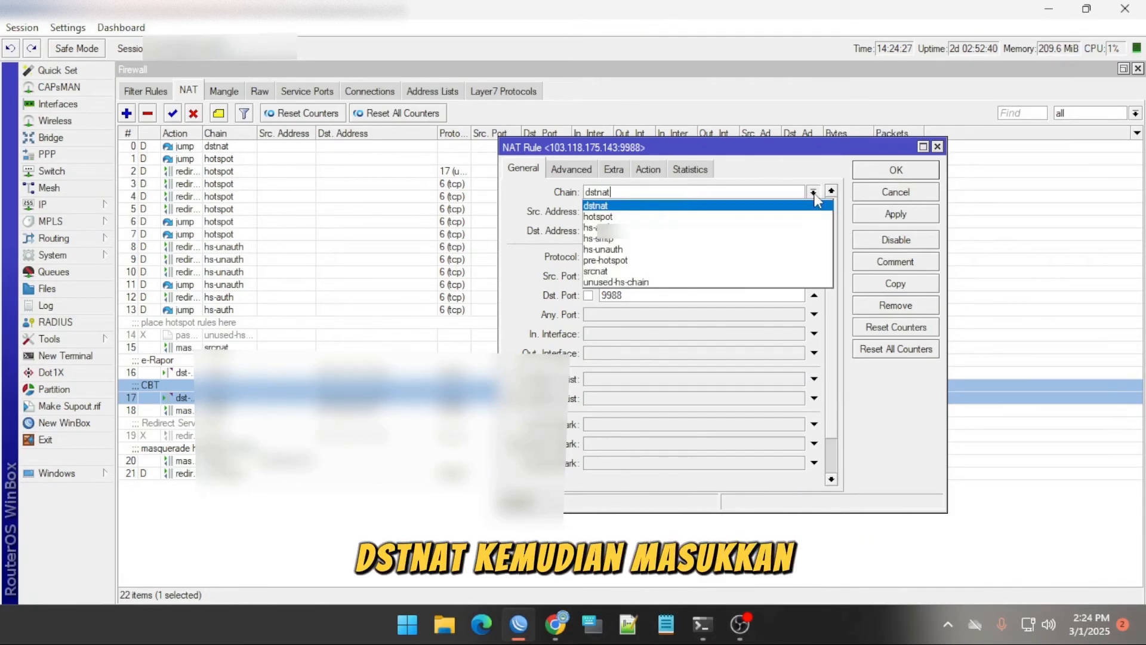
pyautogui.click(670, 205)
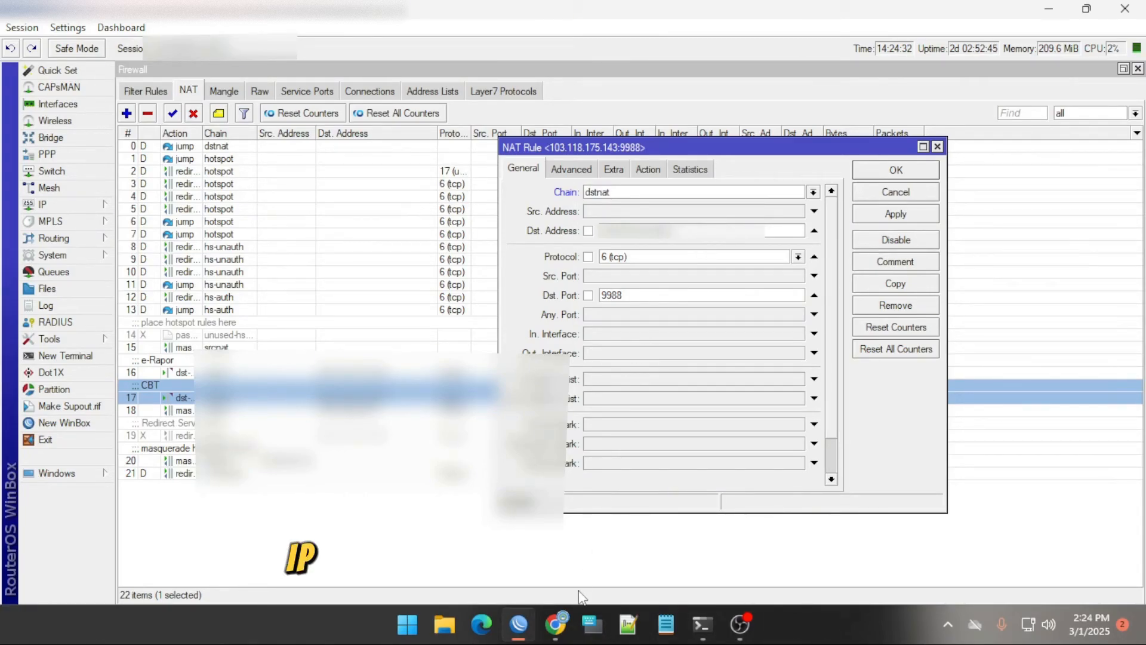
pyautogui.click(555, 638)
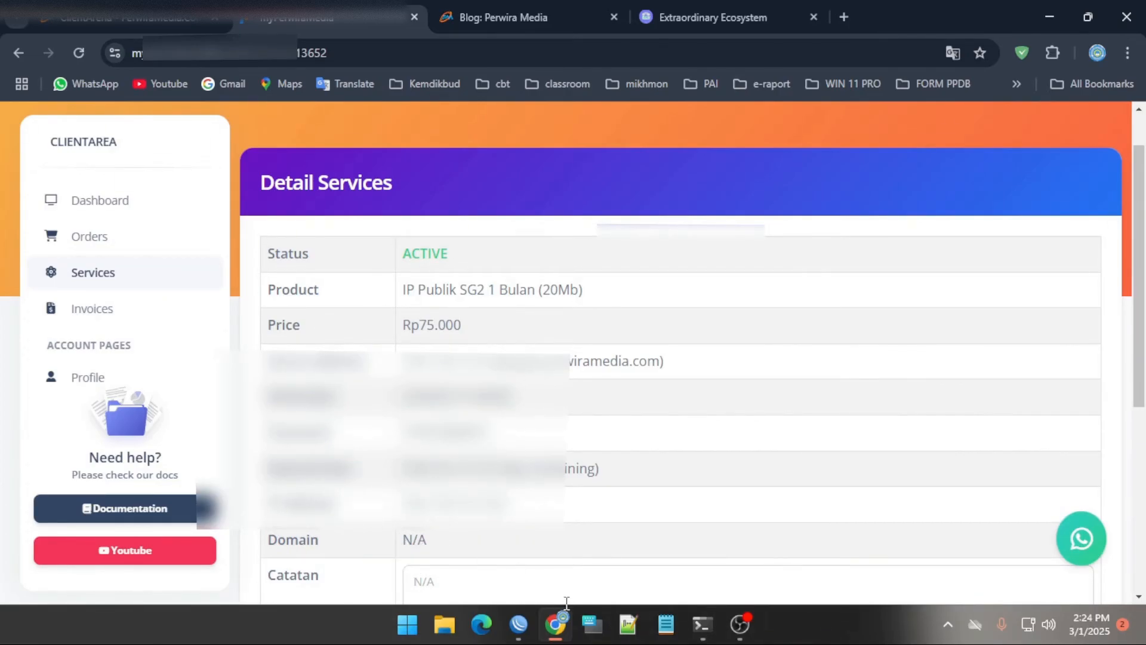
pyautogui.click(519, 627)
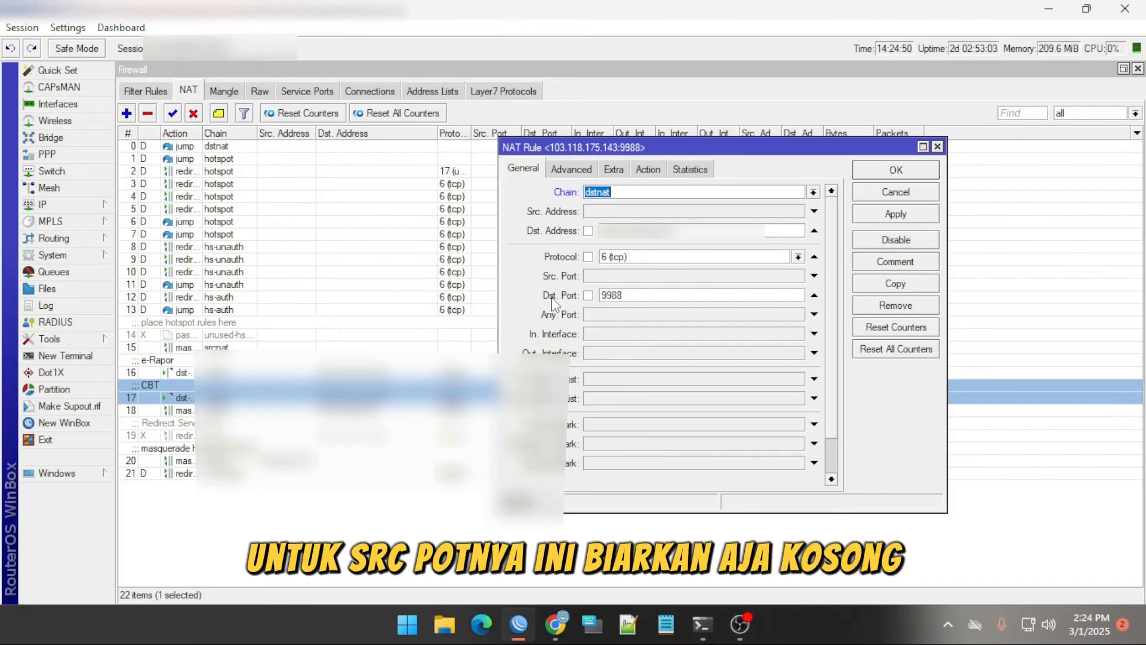
pyautogui.click(676, 295)
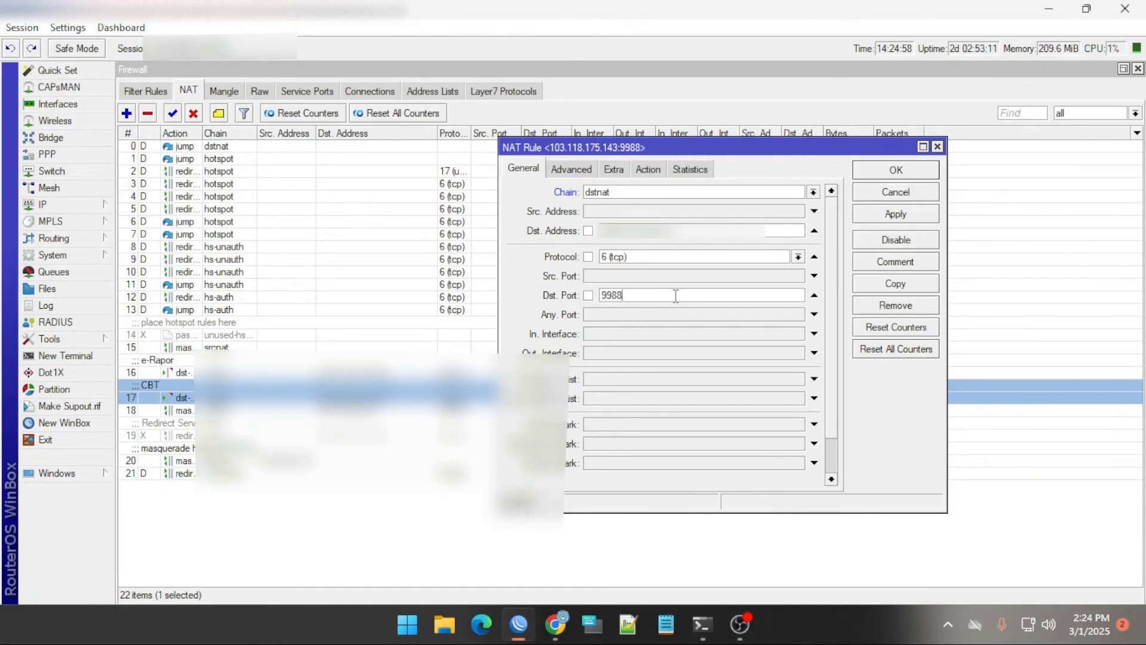
pyautogui.press('Left')
pyautogui.press('Left')
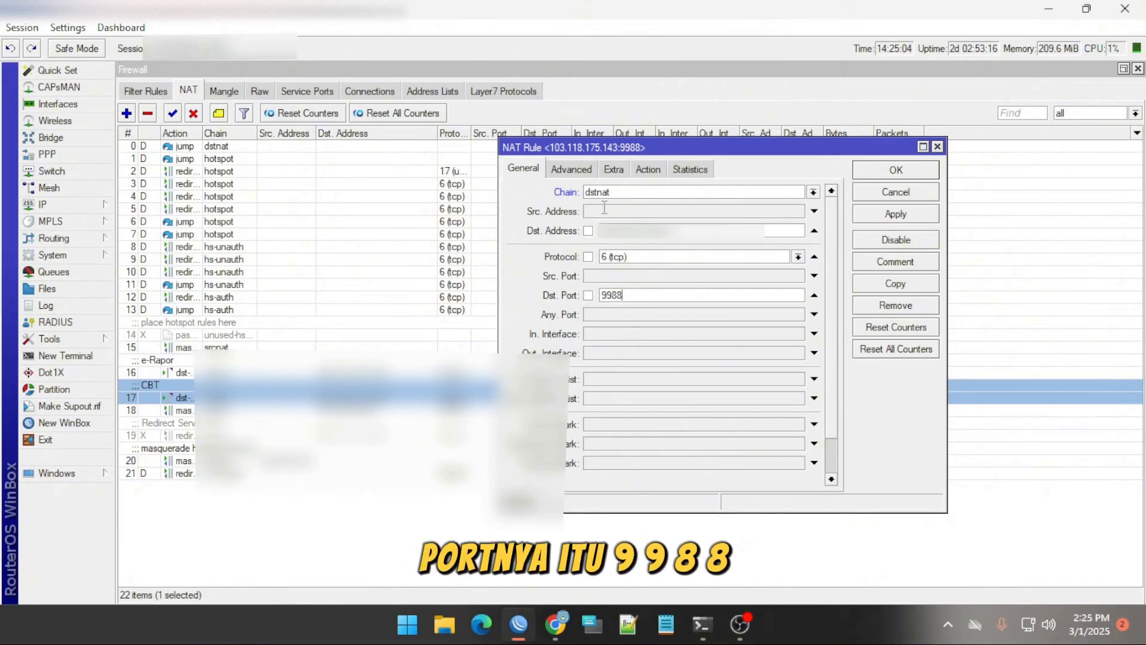
# Set the CBT rule's action to dst-nat after reviewing its Advanced and Extra options.
pyautogui.click(567, 170)
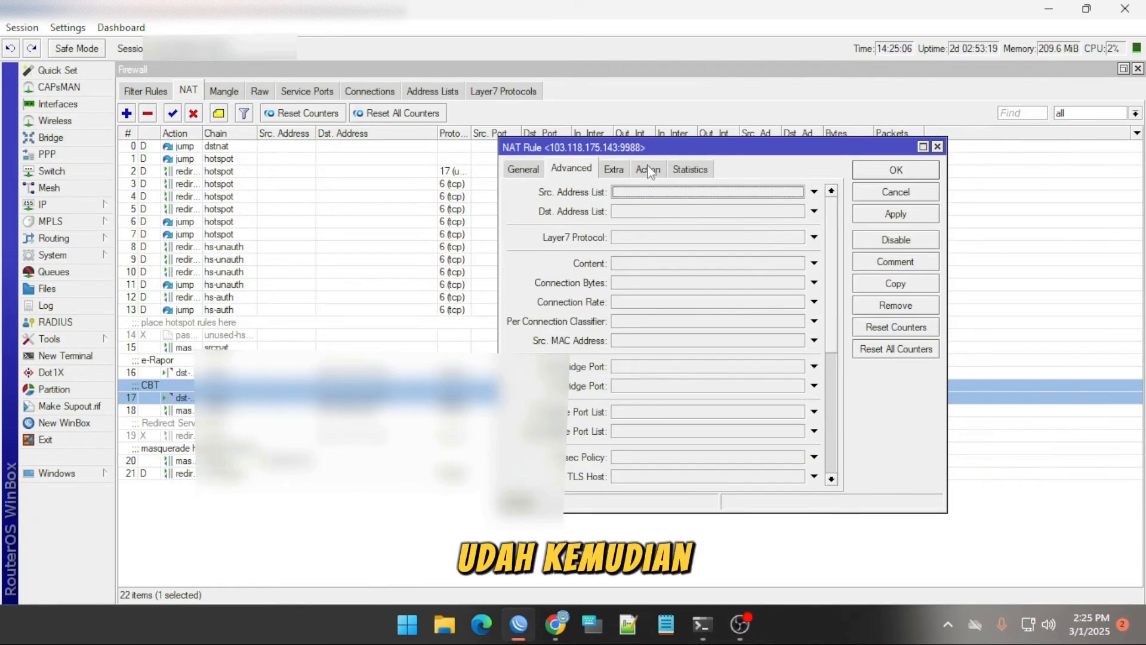
pyautogui.click(614, 170)
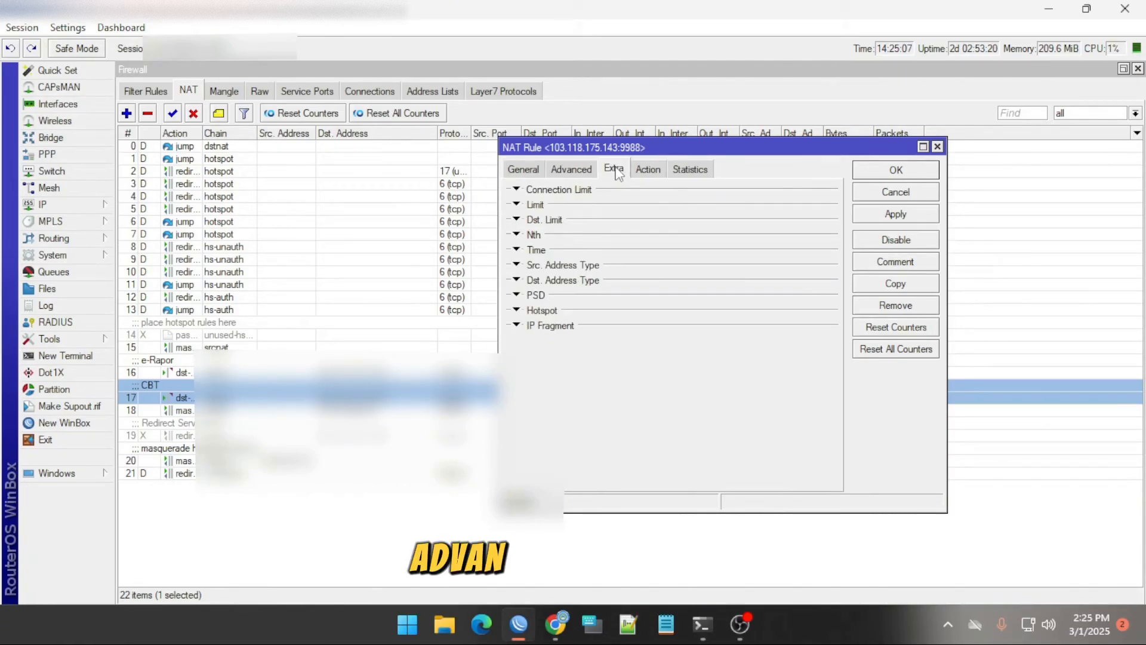
pyautogui.click(648, 169)
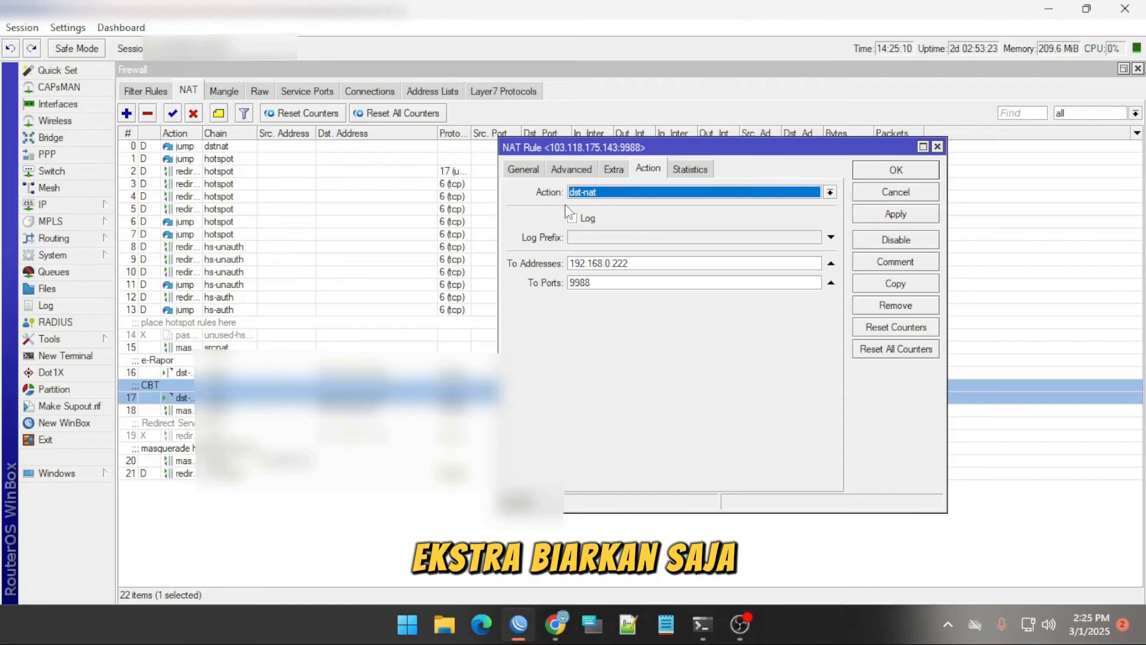
pyautogui.click(628, 198)
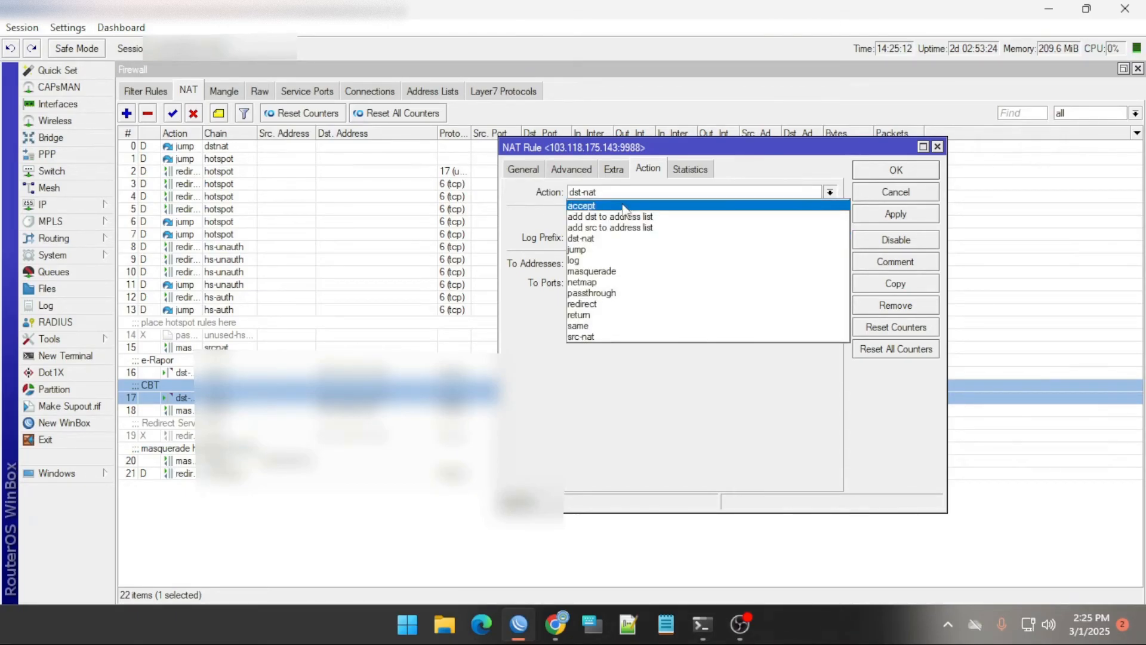
pyautogui.click(622, 239)
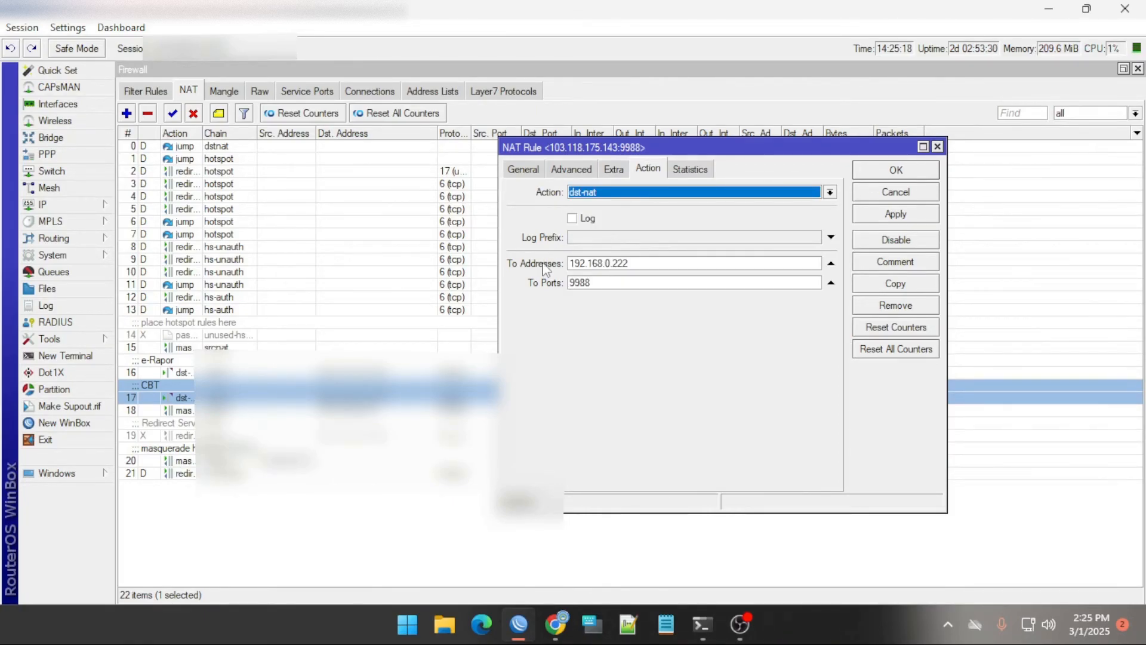
# Check the rule's target address and open the Windows list of network adapters.
pyautogui.click(644, 263)
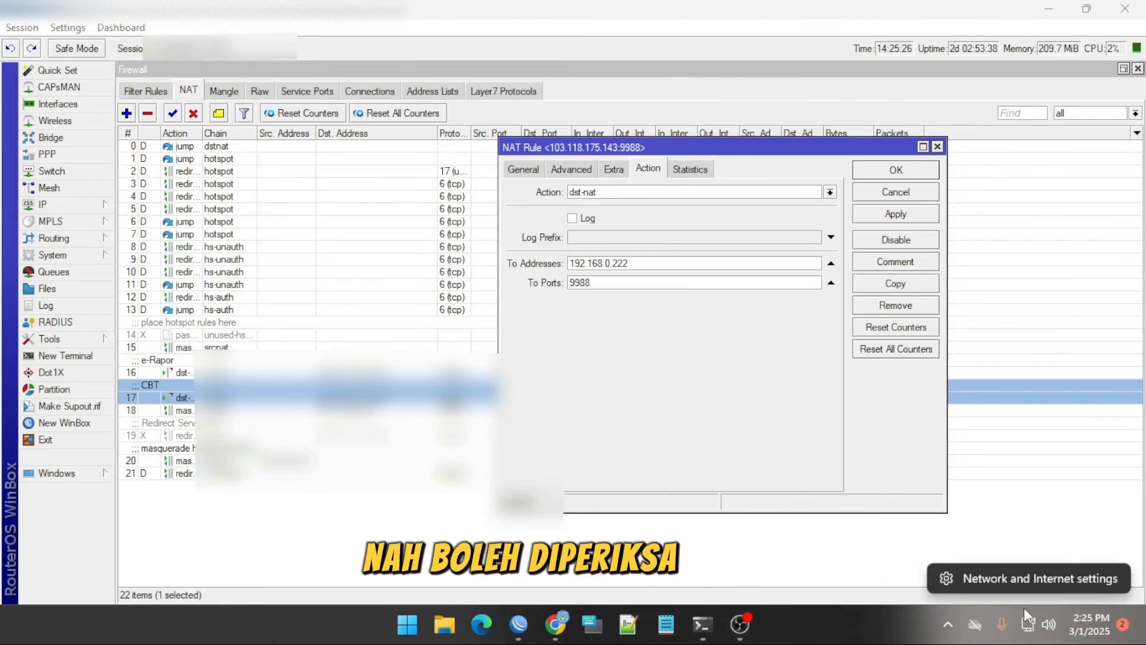
pyautogui.click(999, 578)
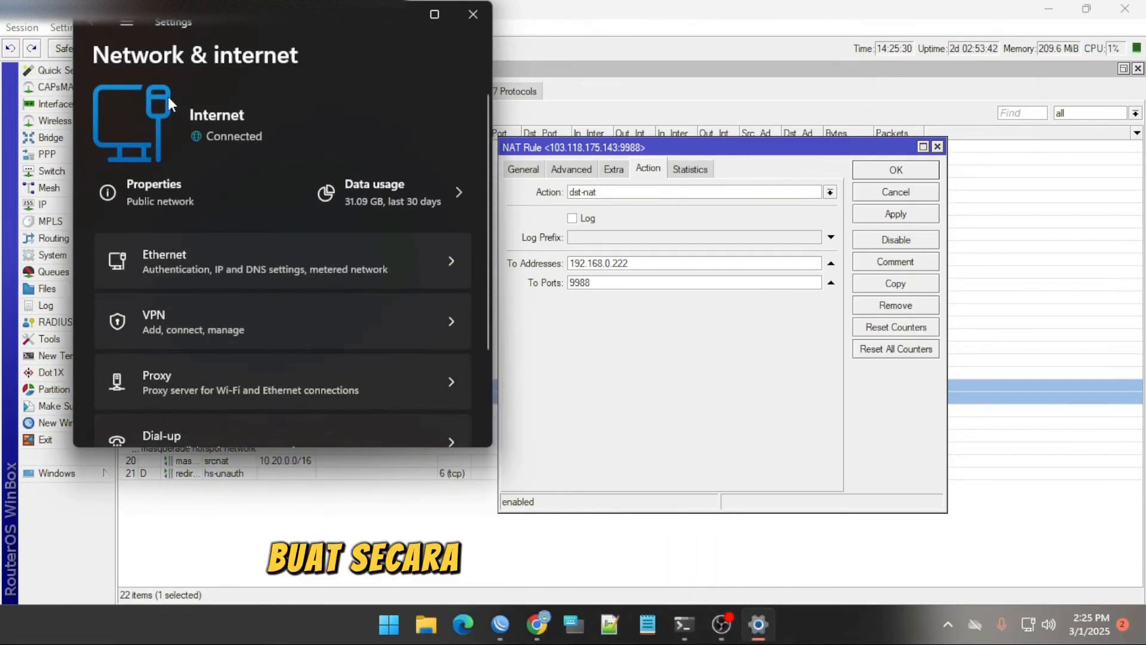
pyautogui.scroll(-2, 246, 420)
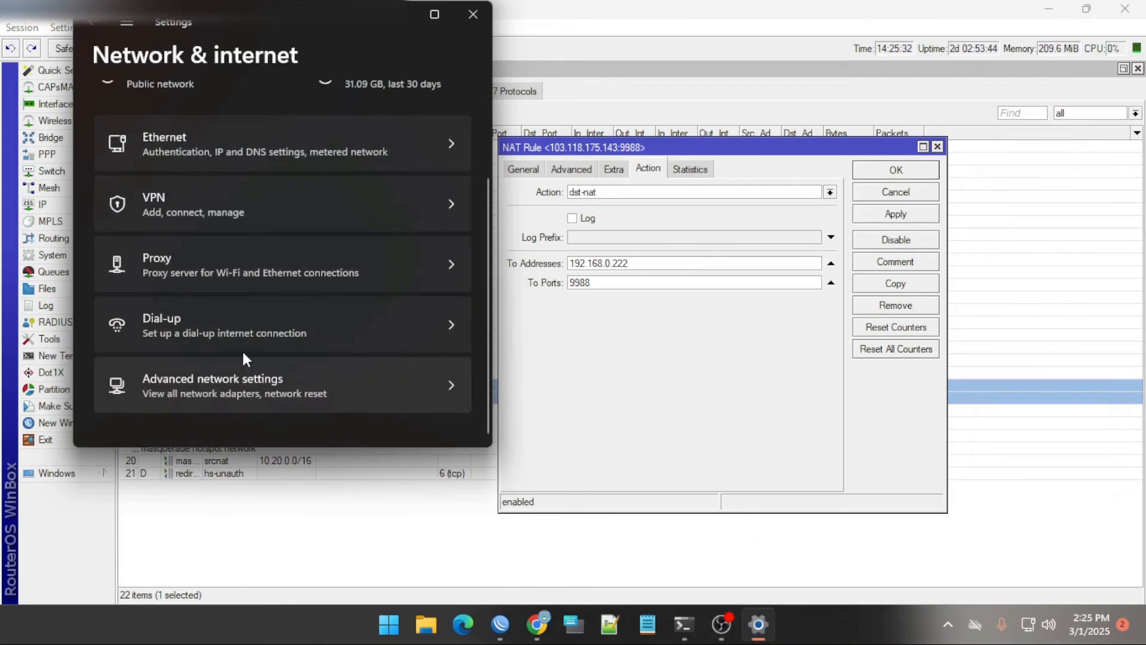
pyautogui.click(225, 385)
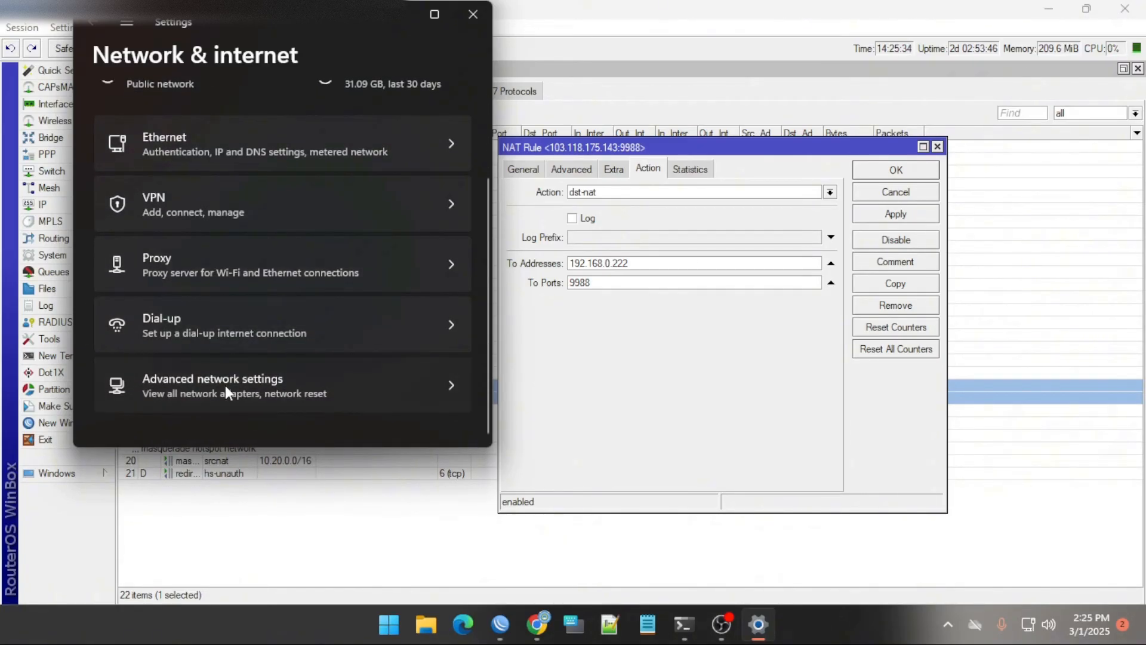
pyautogui.scroll(-2, 180, 379)
pyautogui.scroll(-3, 182, 385)
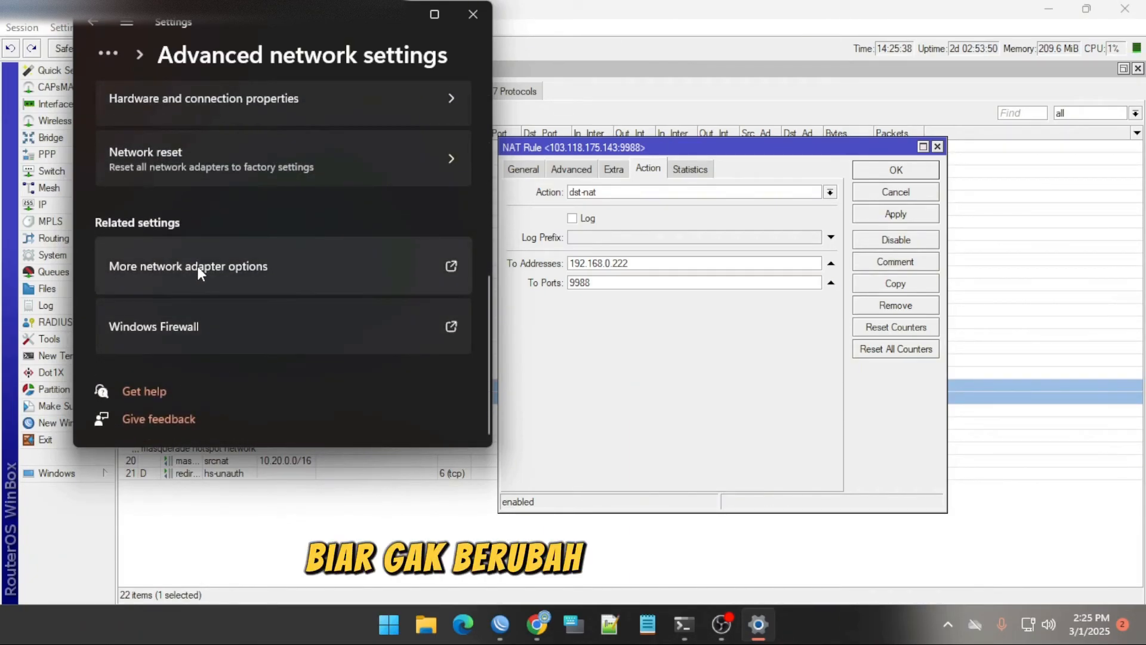
pyautogui.click(198, 266)
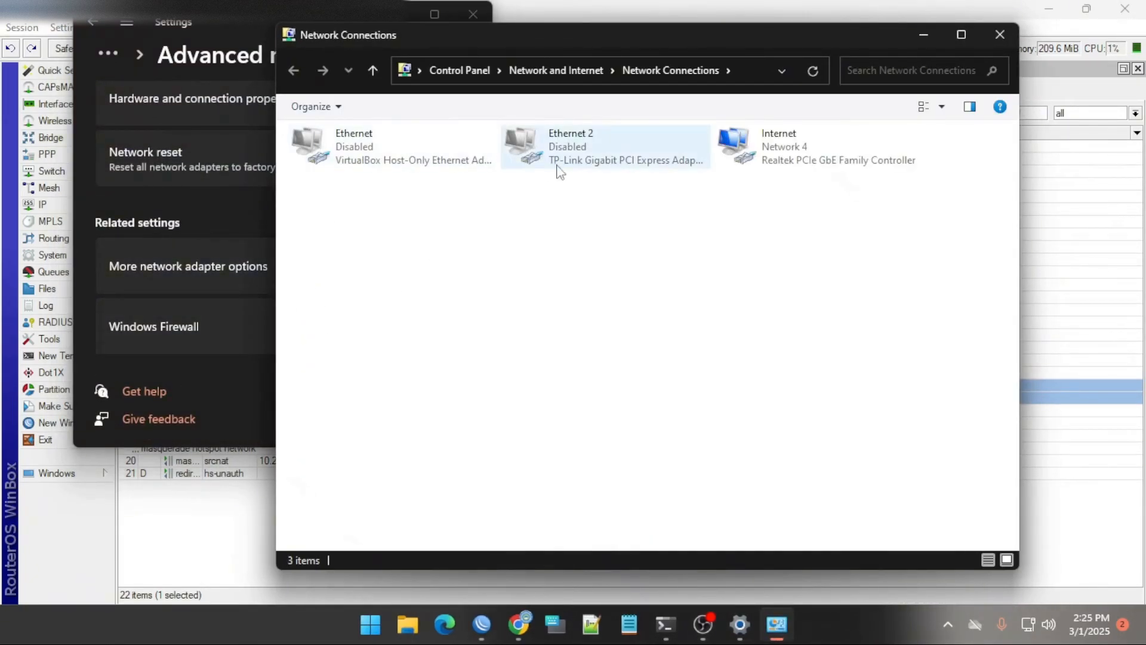
# Open the IPv4 properties of the Internet adapter to check its static address against the rule's target address.
pyautogui.click(833, 168)
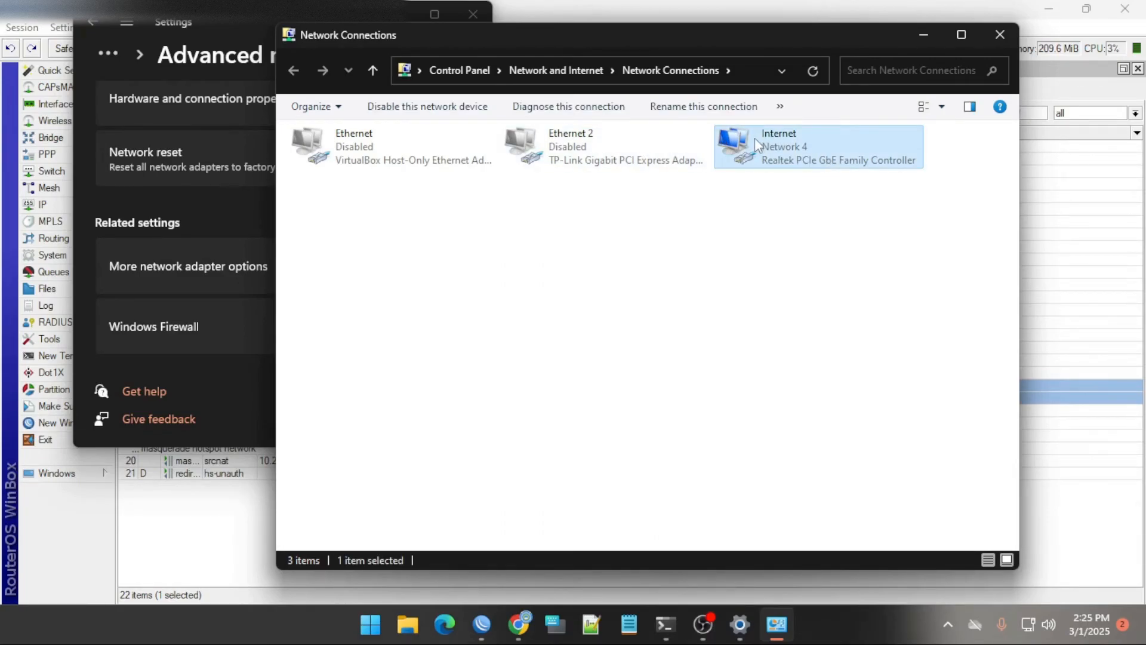
pyautogui.rightClick(769, 149)
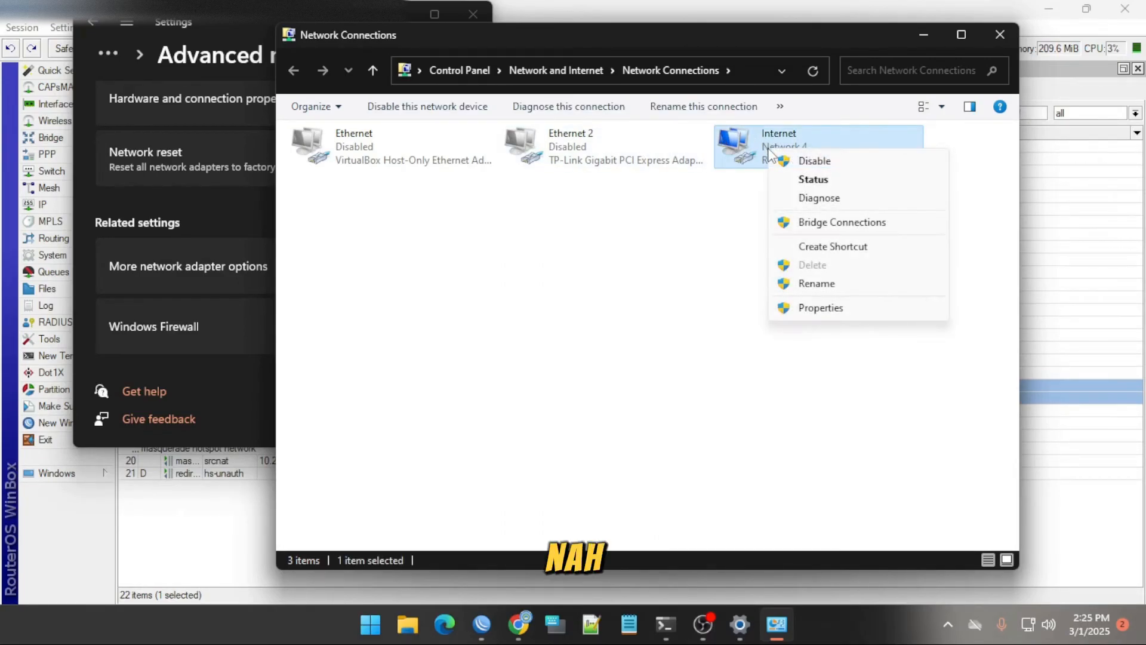
pyautogui.click(809, 309)
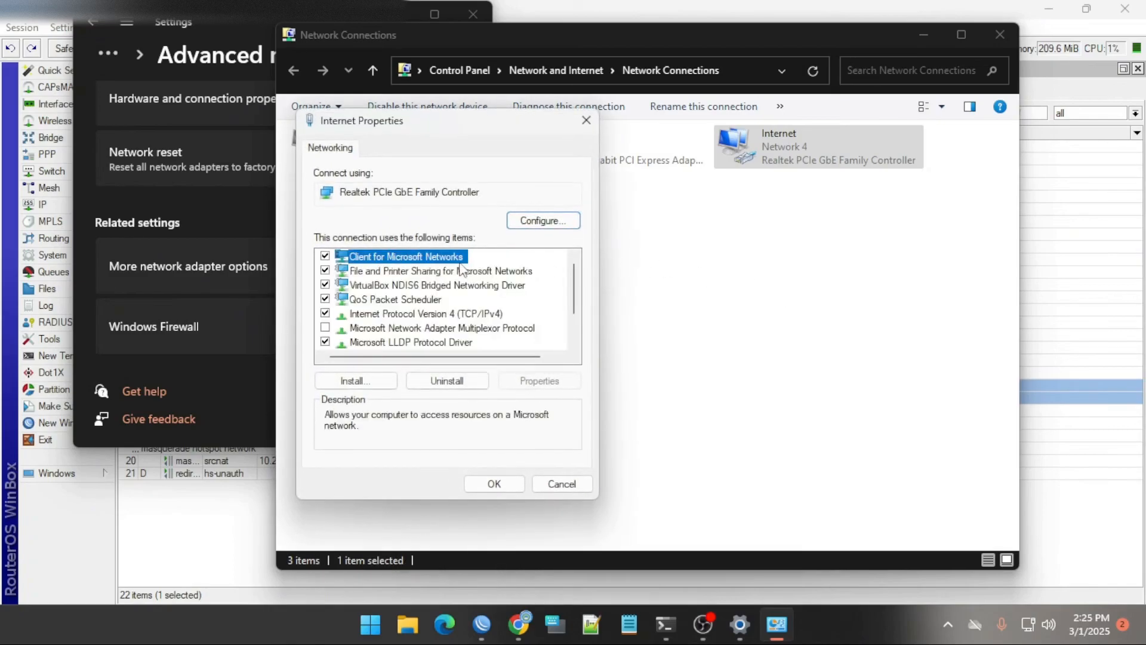
pyautogui.doubleClick(451, 315)
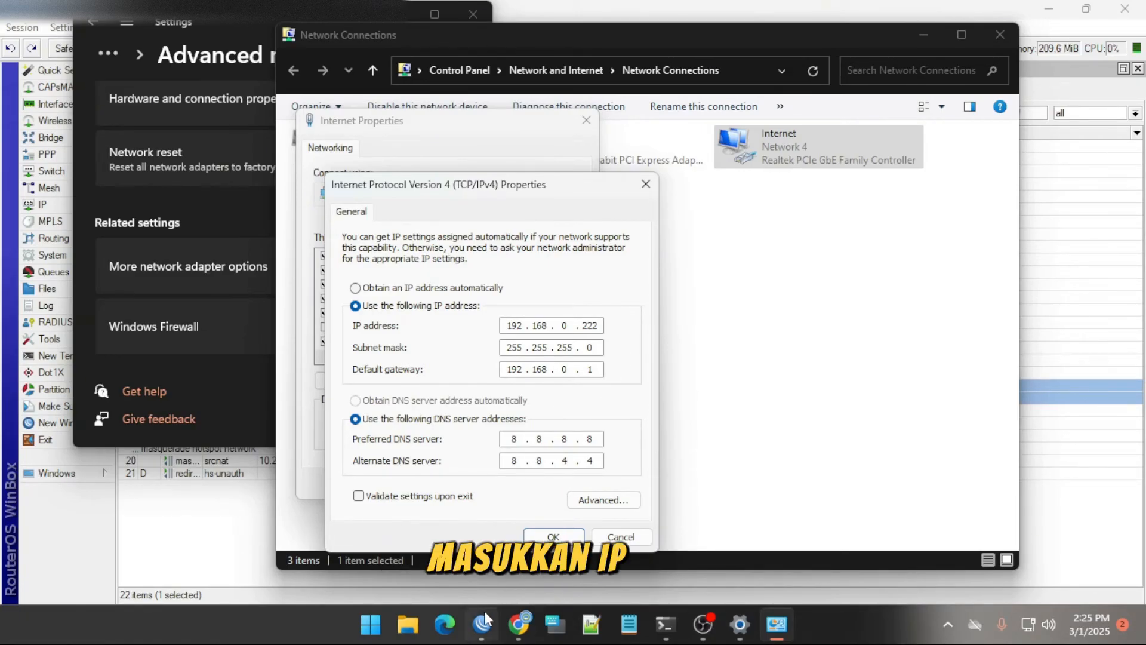
# Return to WinBox, check the CBT rule's target address and port, and save the rule.
pyautogui.click(489, 631)
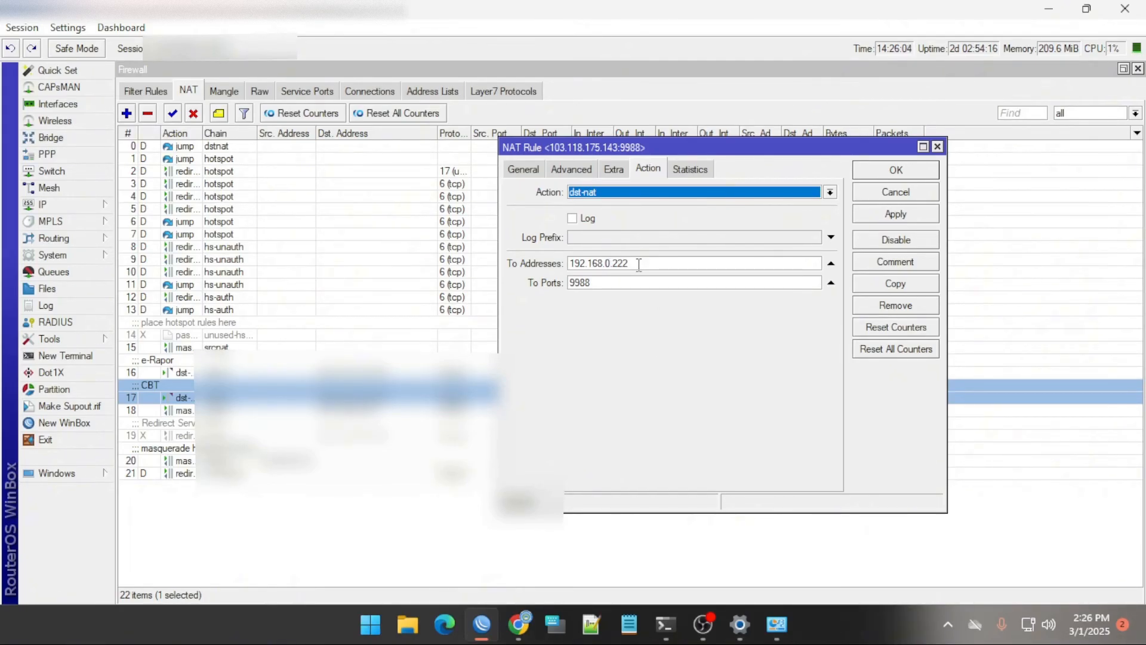
pyautogui.click(606, 280)
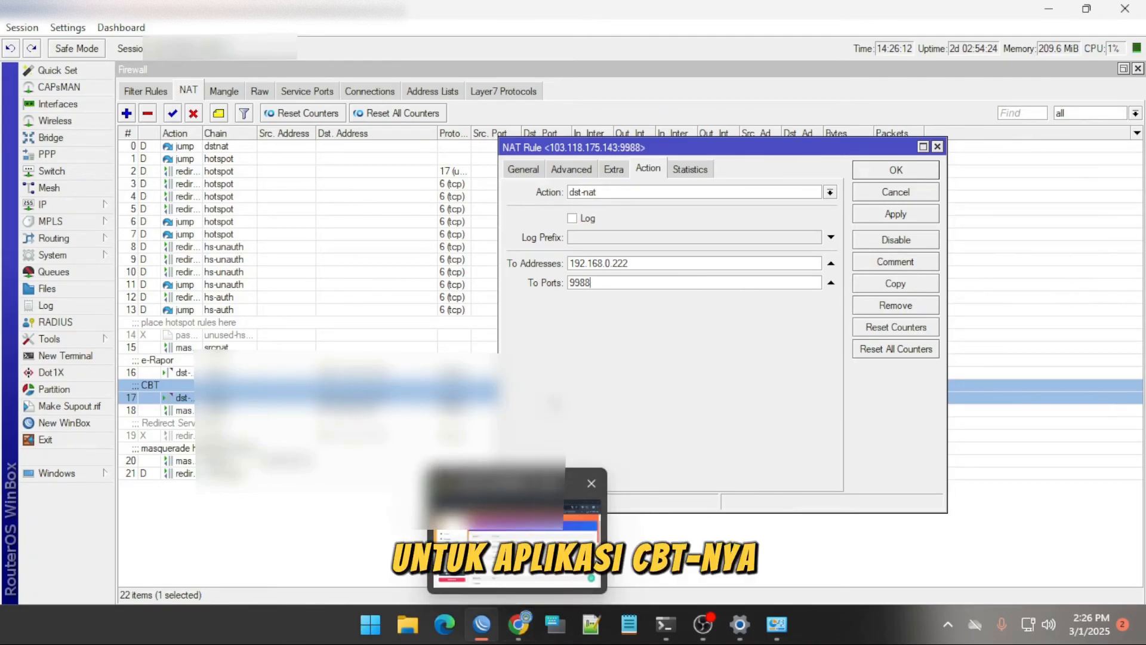
pyautogui.click(901, 174)
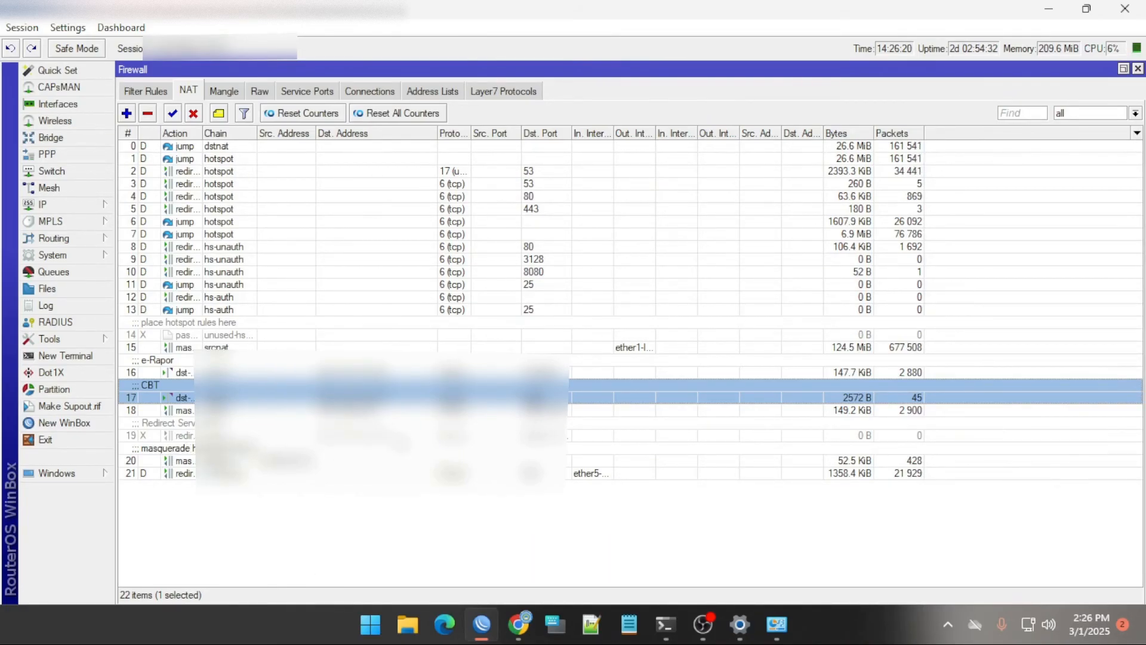
# Compare the e-Rapor rule with the CBT rule in the NAT list.
pyautogui.click(382, 372)
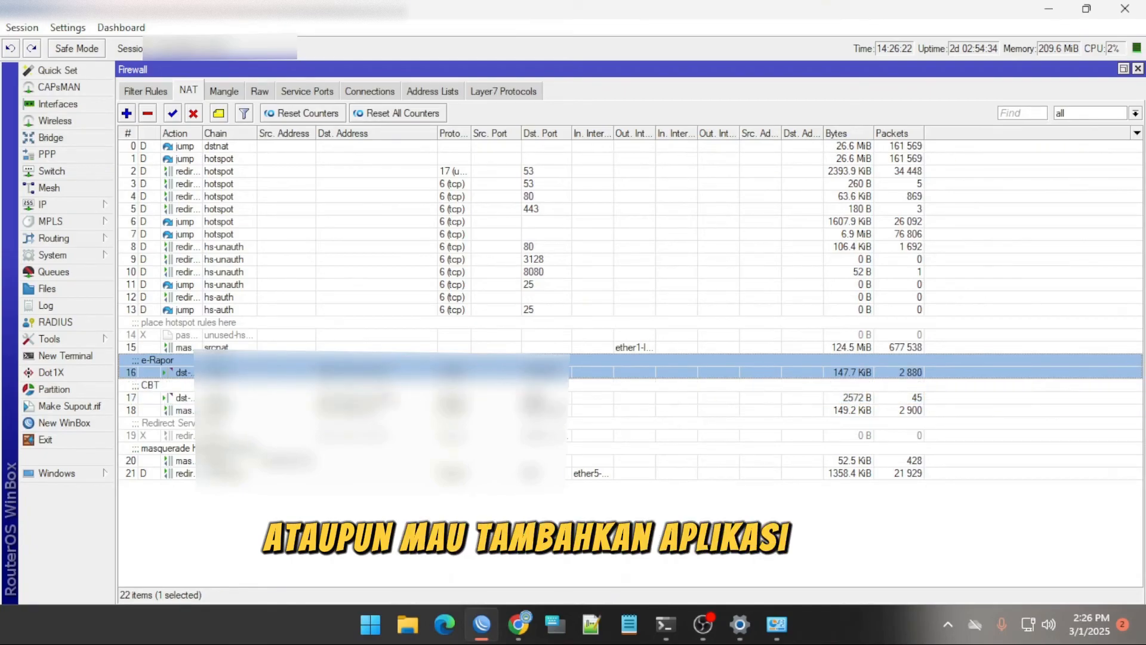
pyautogui.click(382, 398)
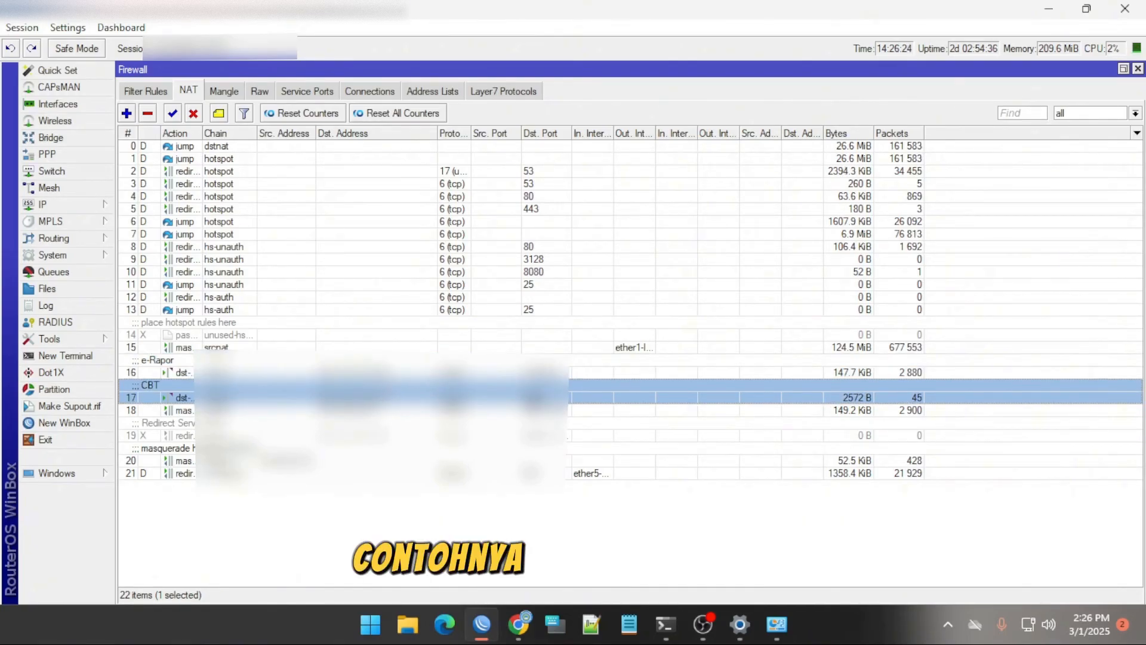
pyautogui.click(383, 373)
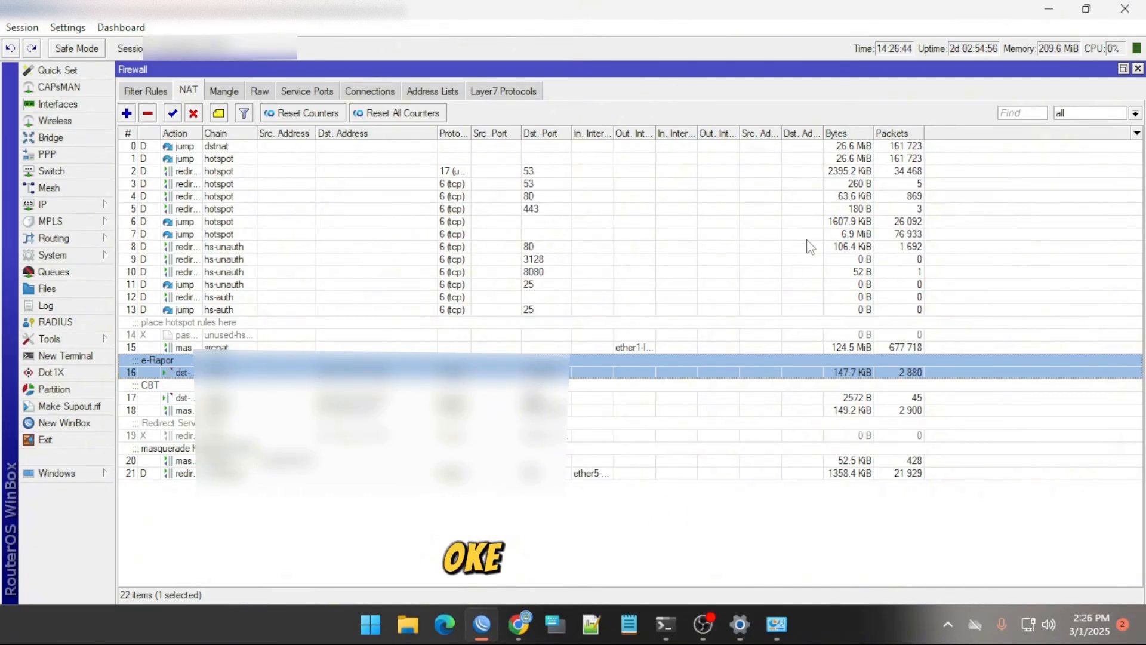
# Minimize WinBox, confirm the Internet adapter's IPv4 settings and close the adapter's properties.
pyautogui.click(1054, 13)
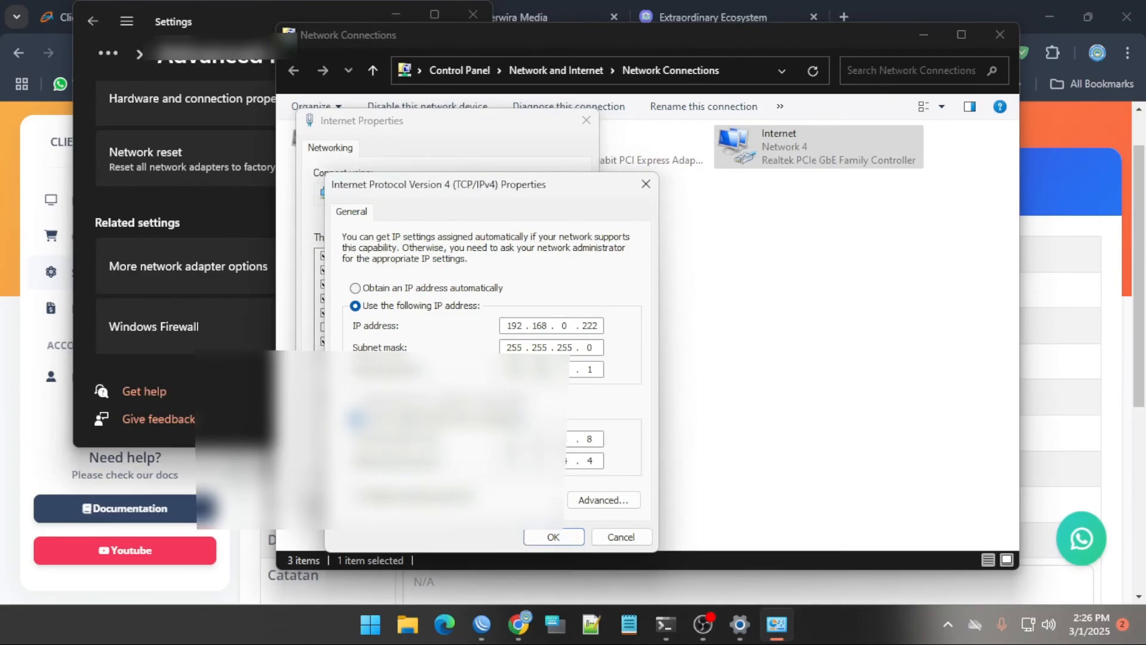
pyautogui.click(554, 539)
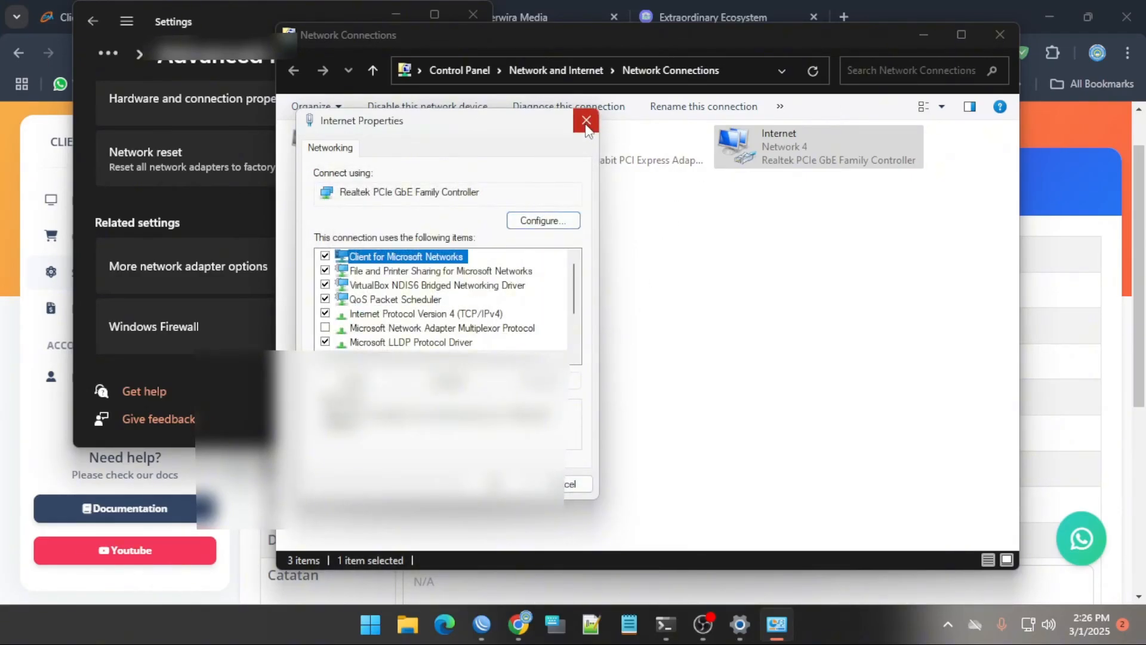
pyautogui.press('Return')
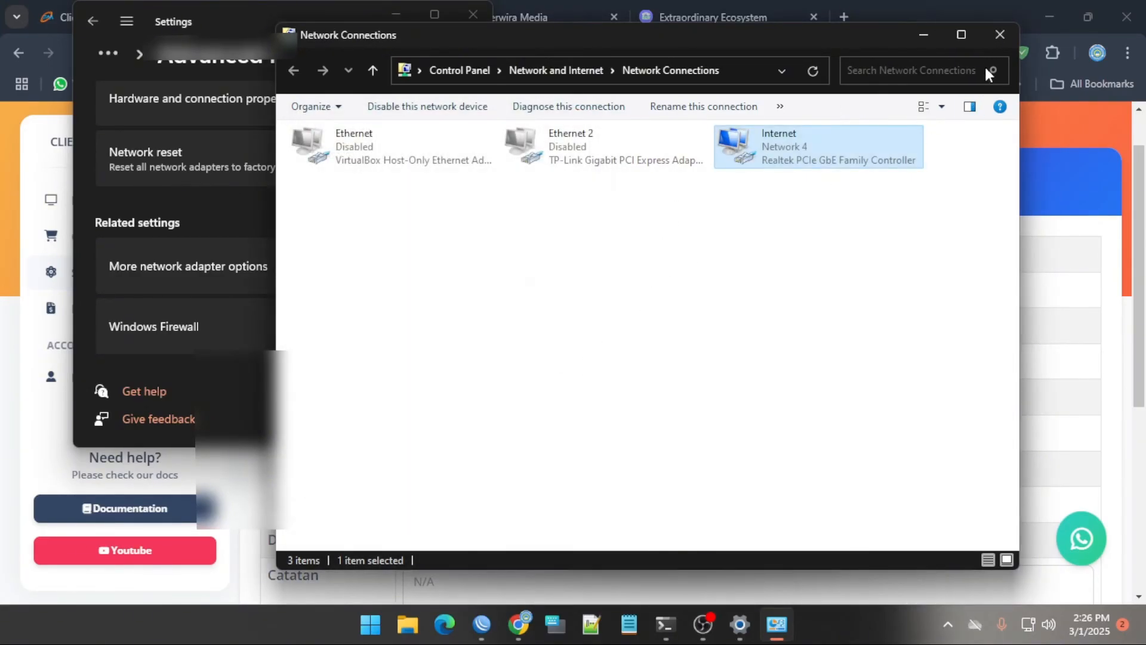
# Clear the network windows and the browser away to reach the desktop.
pyautogui.click(924, 36)
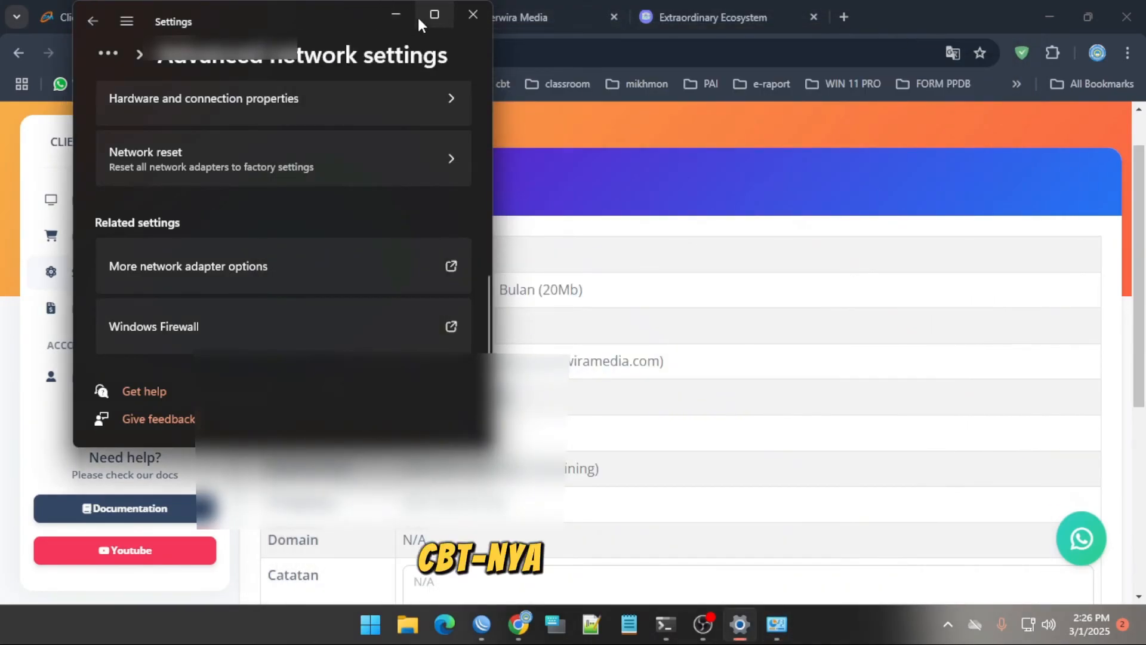
pyautogui.click(471, 13)
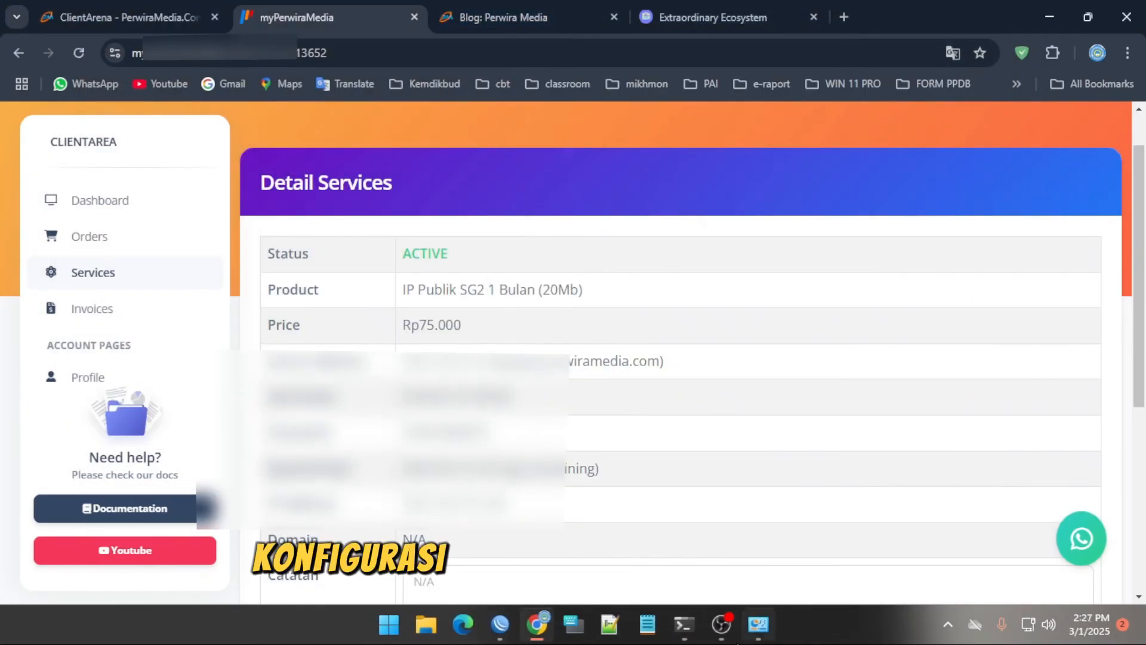
pyautogui.moveTo(758, 624)
pyautogui.click(809, 482)
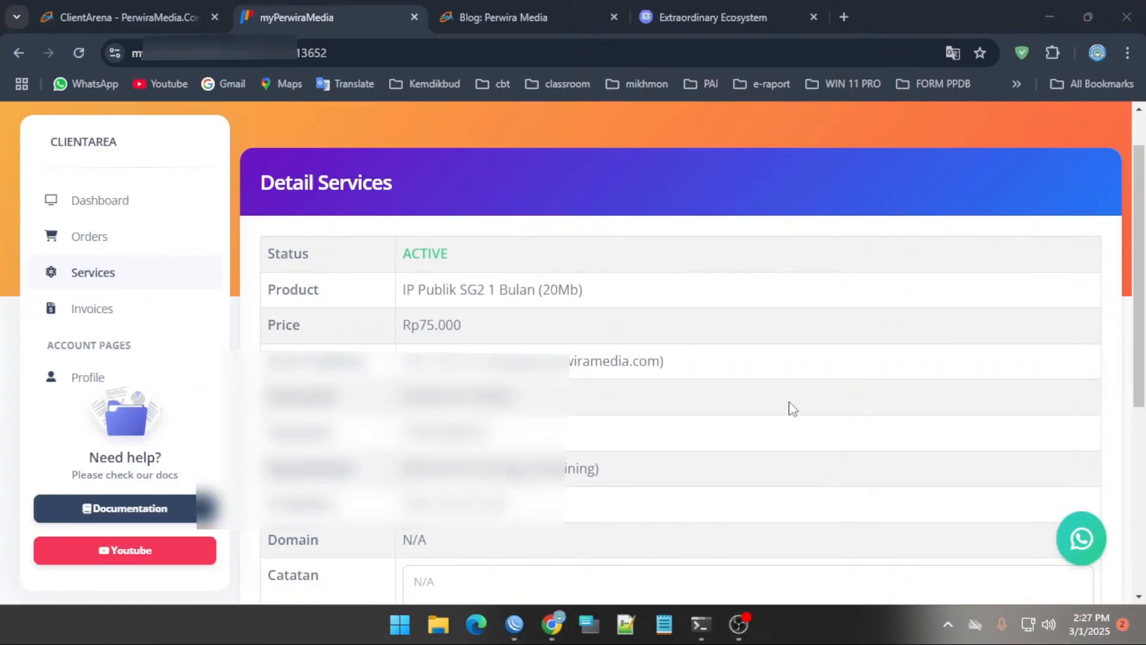
pyautogui.click(1049, 17)
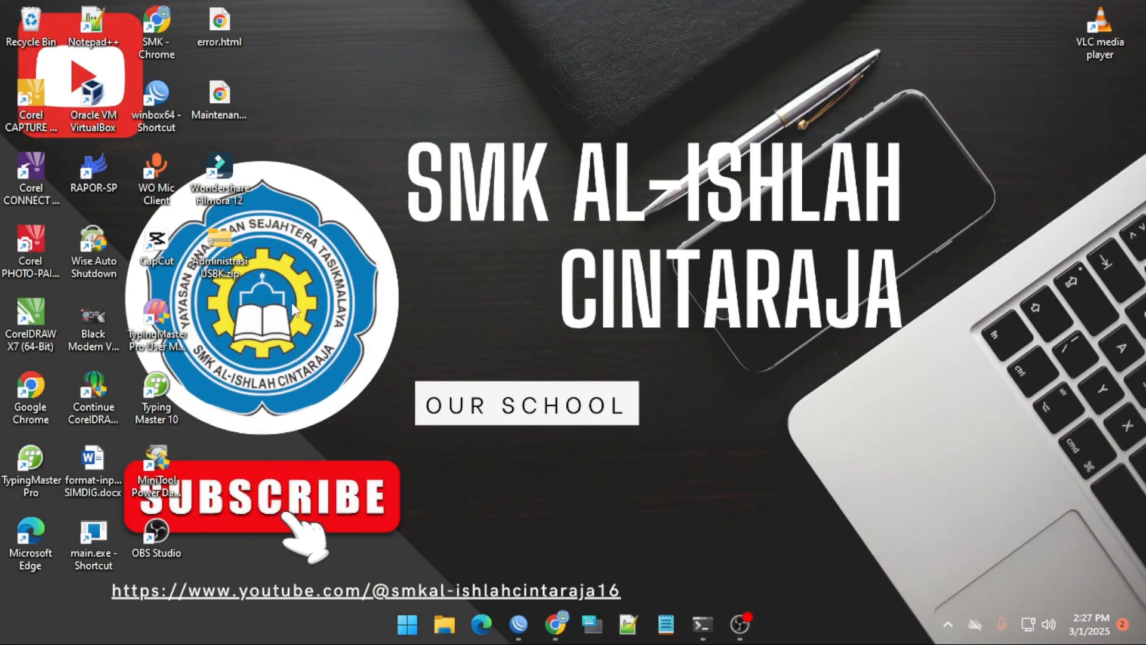
# Open the file location of the main.exe desktop shortcut and maximize the EXOCBT folder window.
pyautogui.rightClick(97, 542)
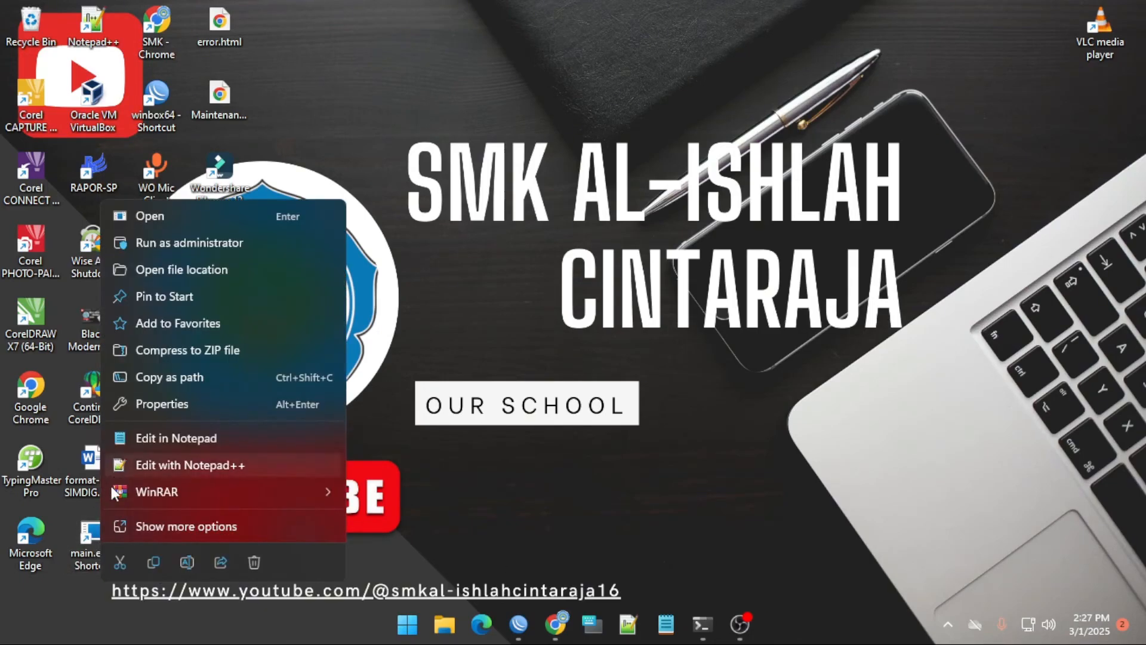
pyautogui.click(87, 546)
pyautogui.rightClick(87, 545)
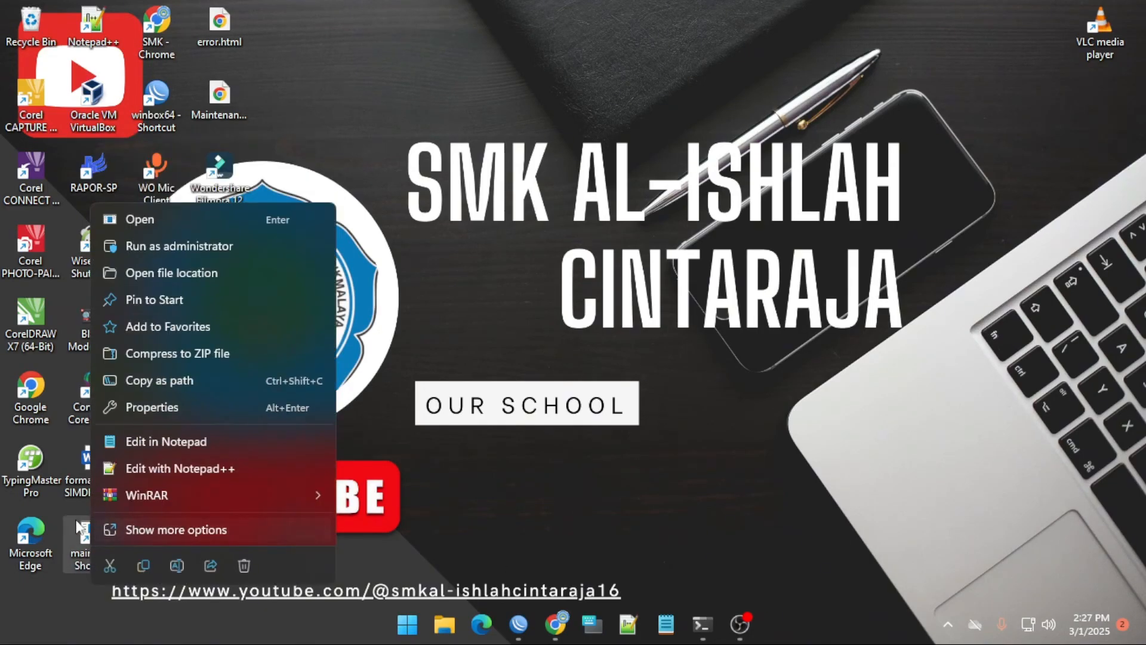
pyautogui.click(155, 271)
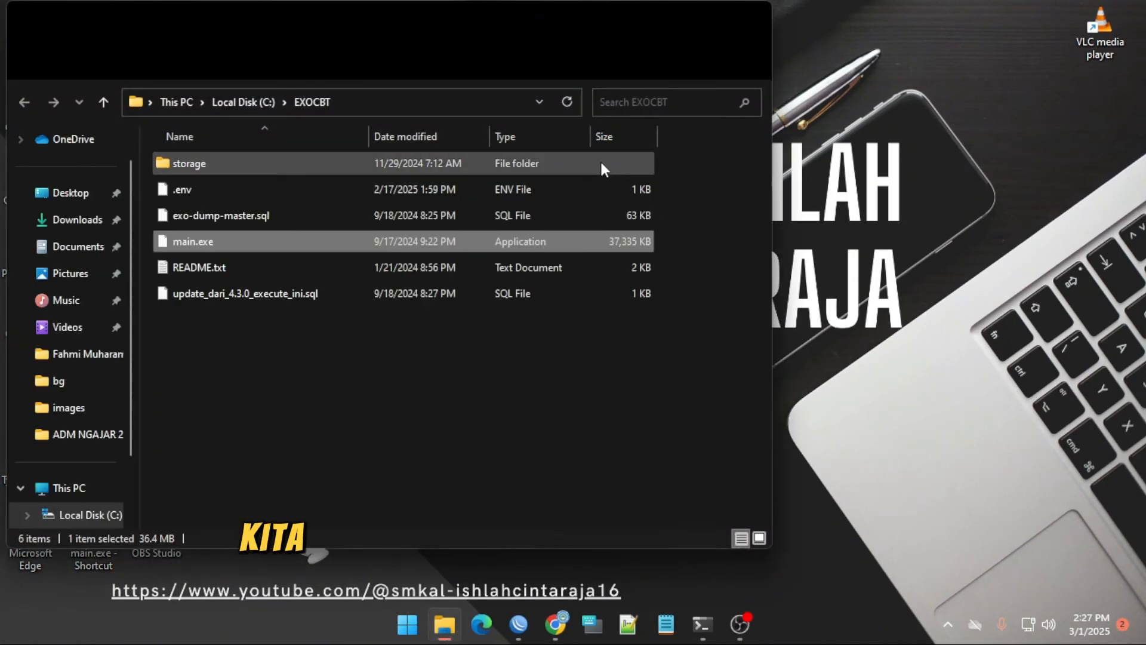
pyautogui.press('super+Up')
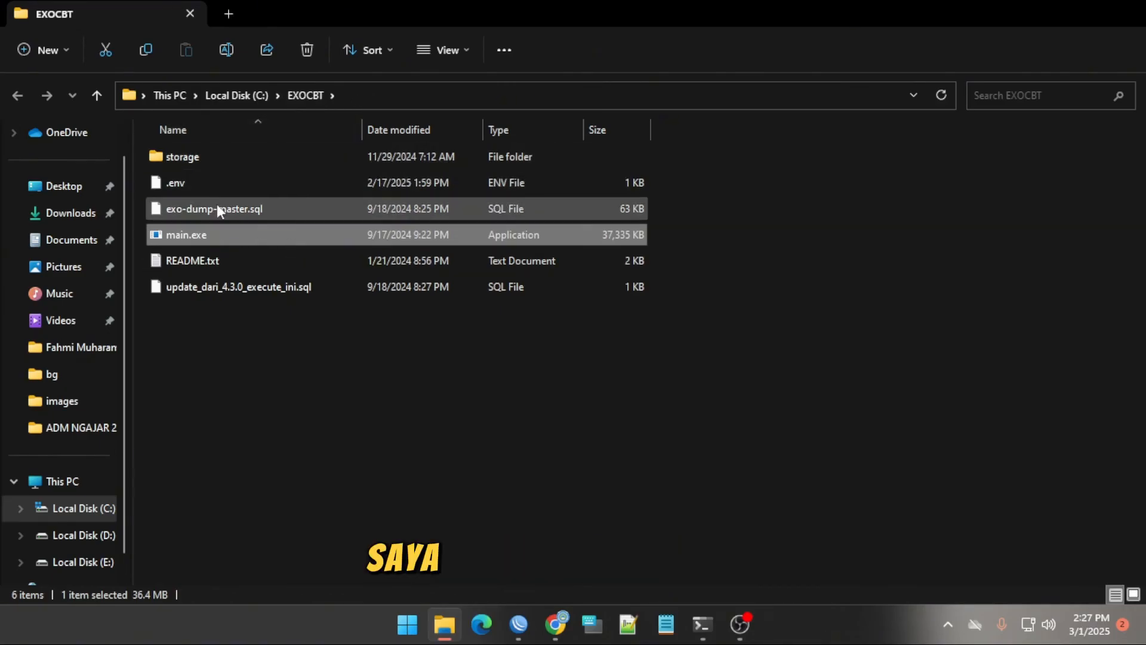
# Open the .env file from the EXOCBT folder in Notepad++.
pyautogui.click(205, 185)
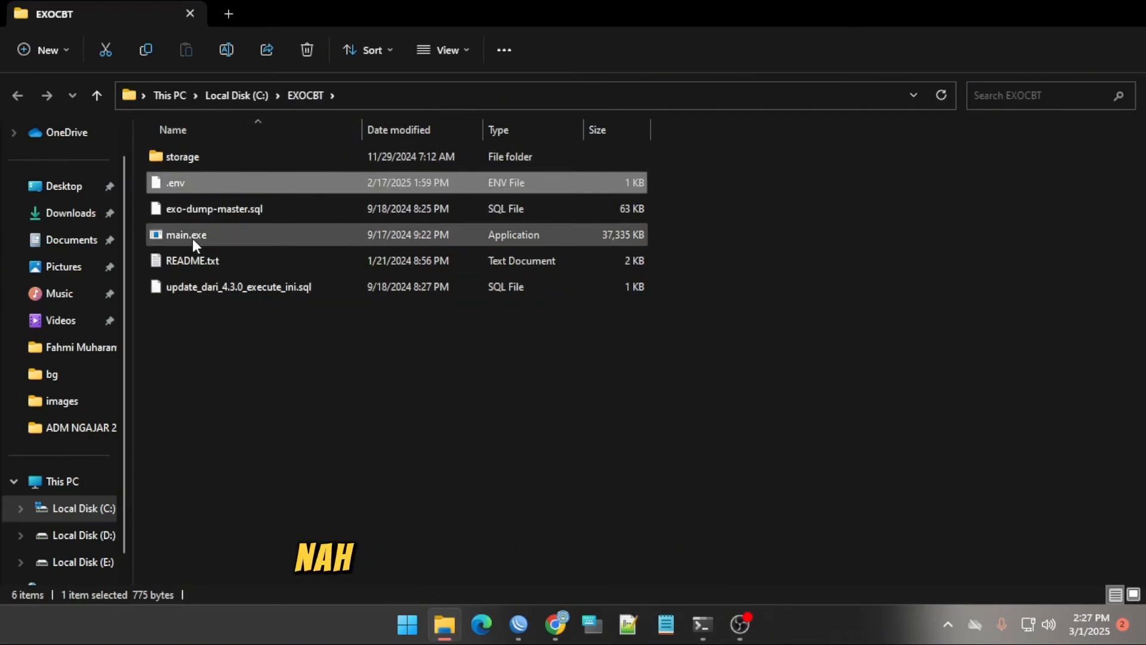
pyautogui.rightClick(198, 185)
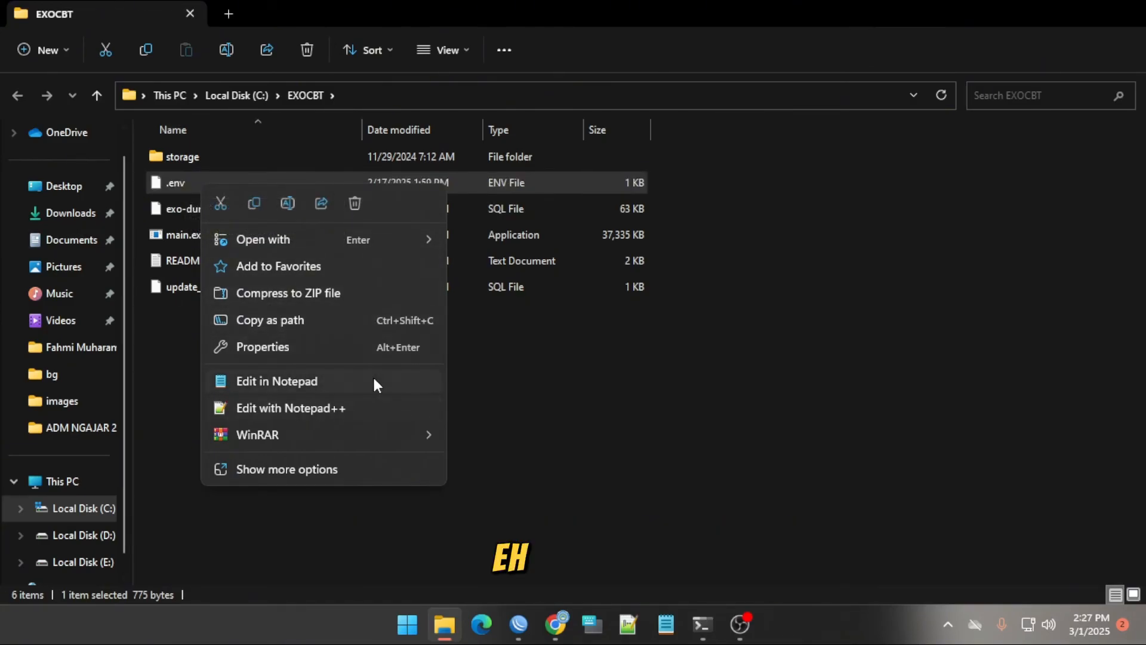
pyautogui.click(317, 411)
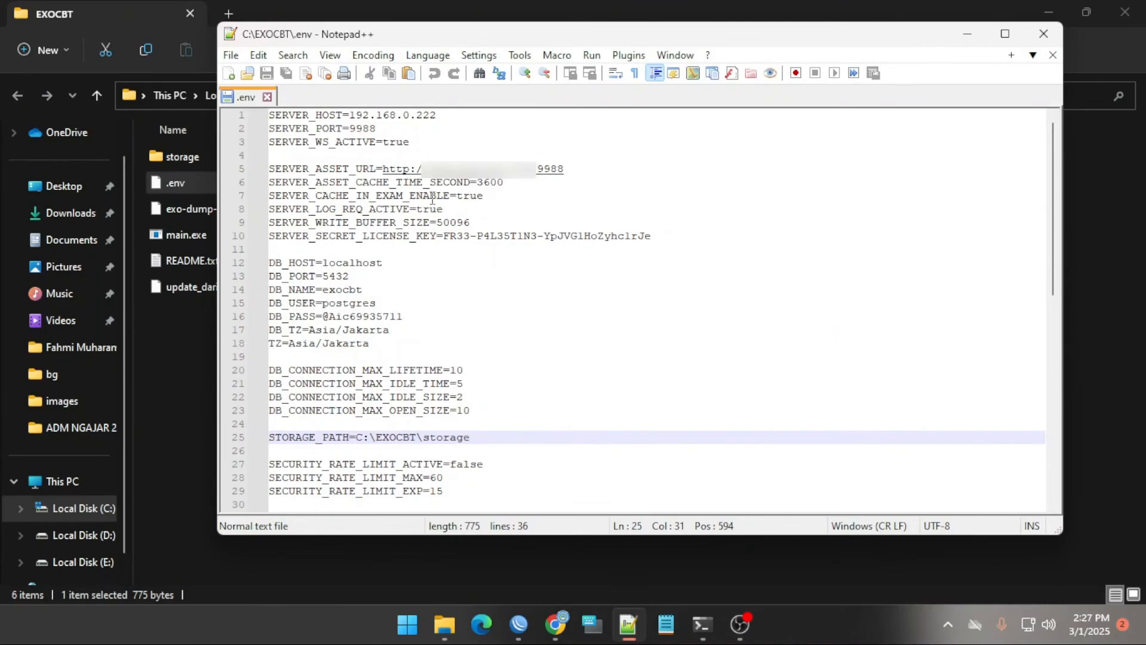
# Review the .env settings, examining the SERVER_ASSET_URL line and the SERVER_HOST address.
pyautogui.scroll(-2, 410, 363)
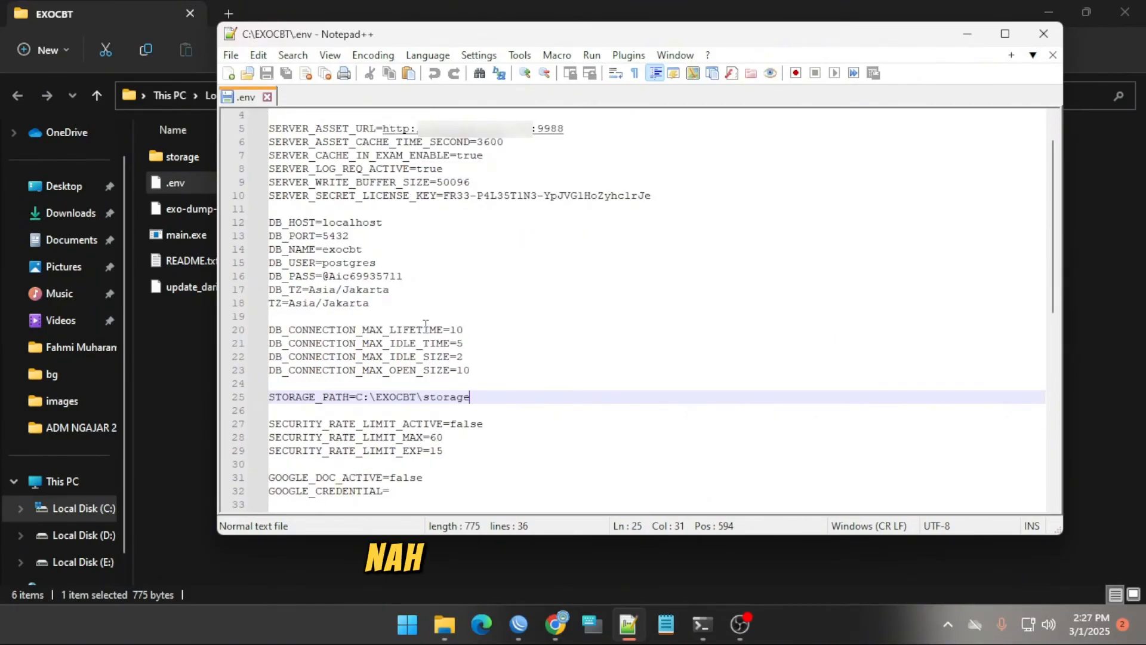
pyautogui.scroll(2, 426, 326)
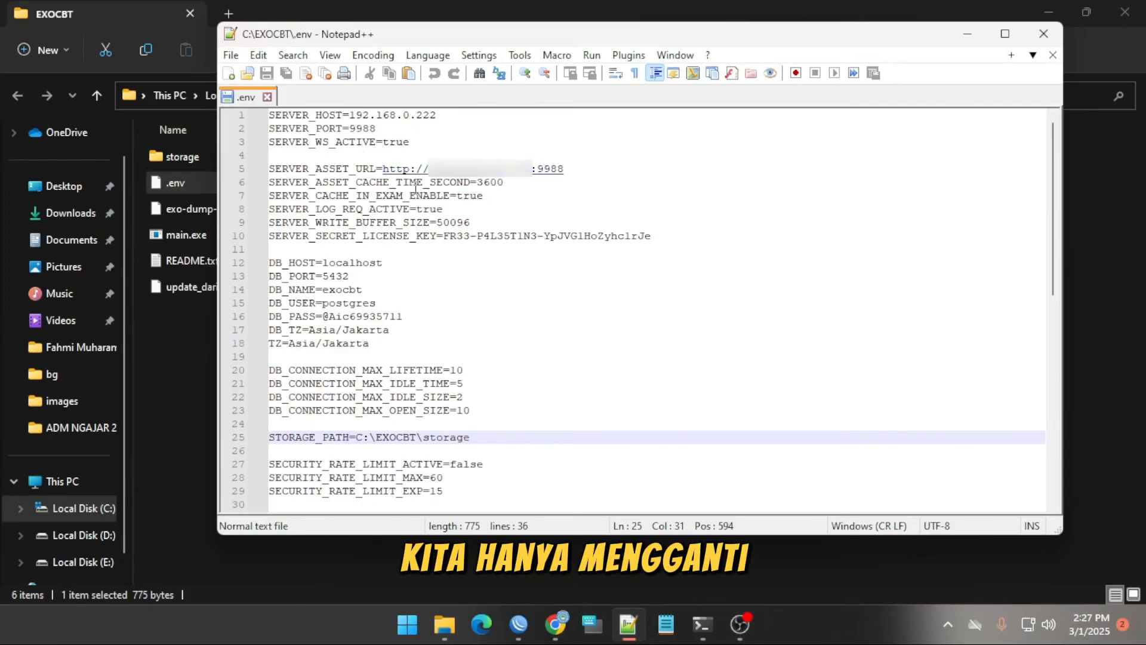
pyautogui.click(383, 169)
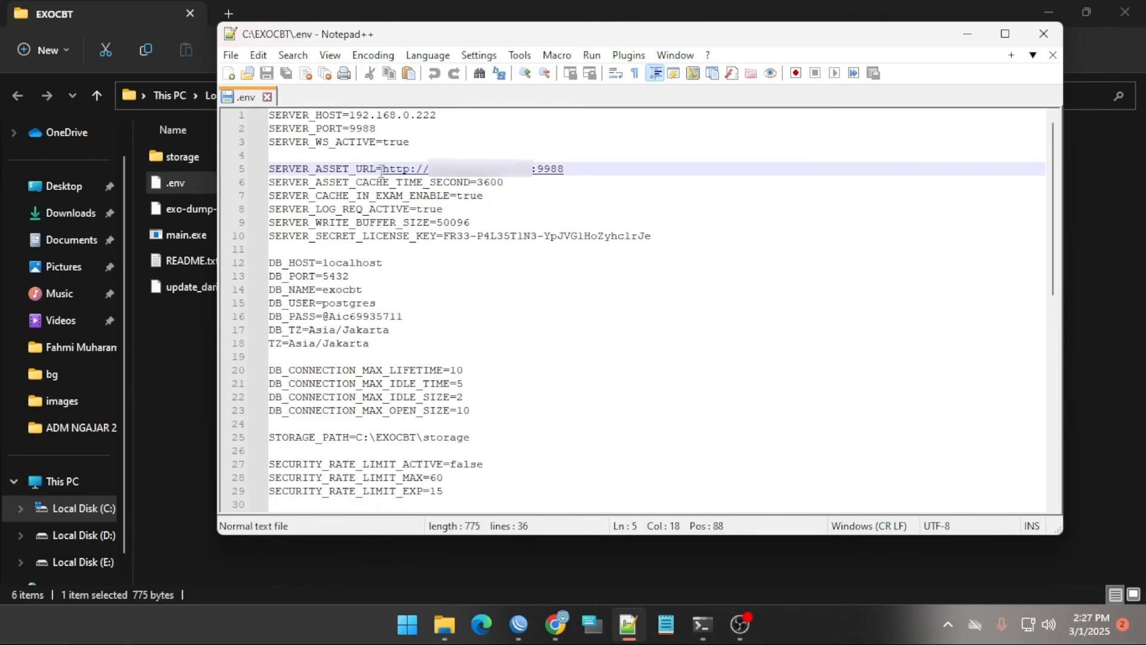
pyautogui.click(567, 171)
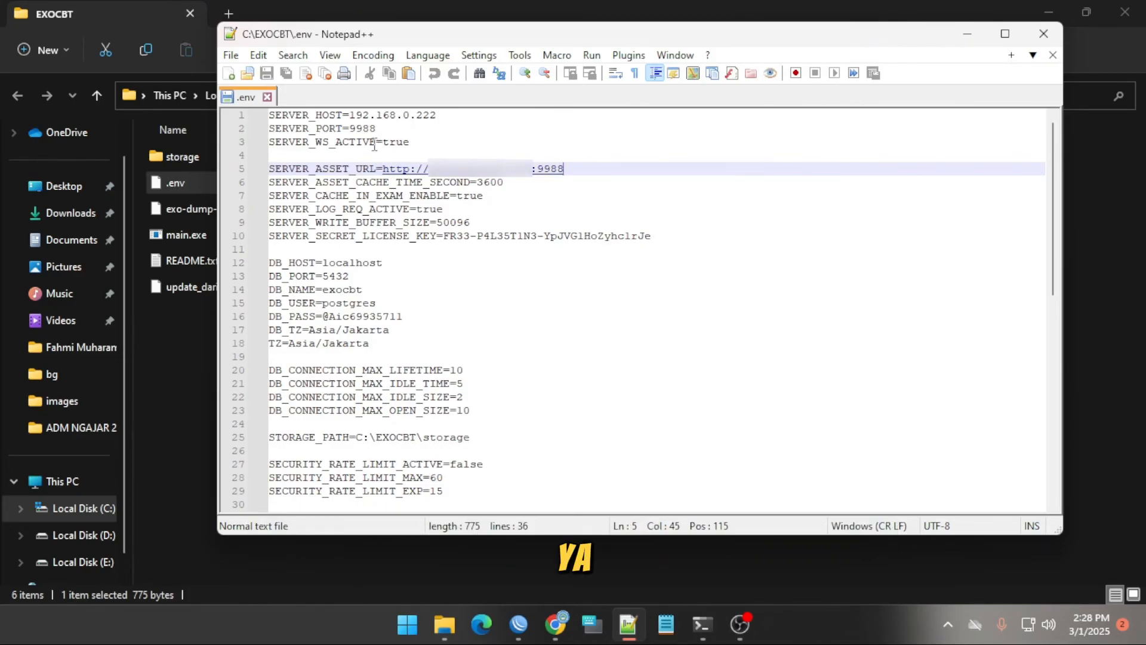
pyautogui.moveTo(352, 119); pyautogui.dragTo(439, 115)
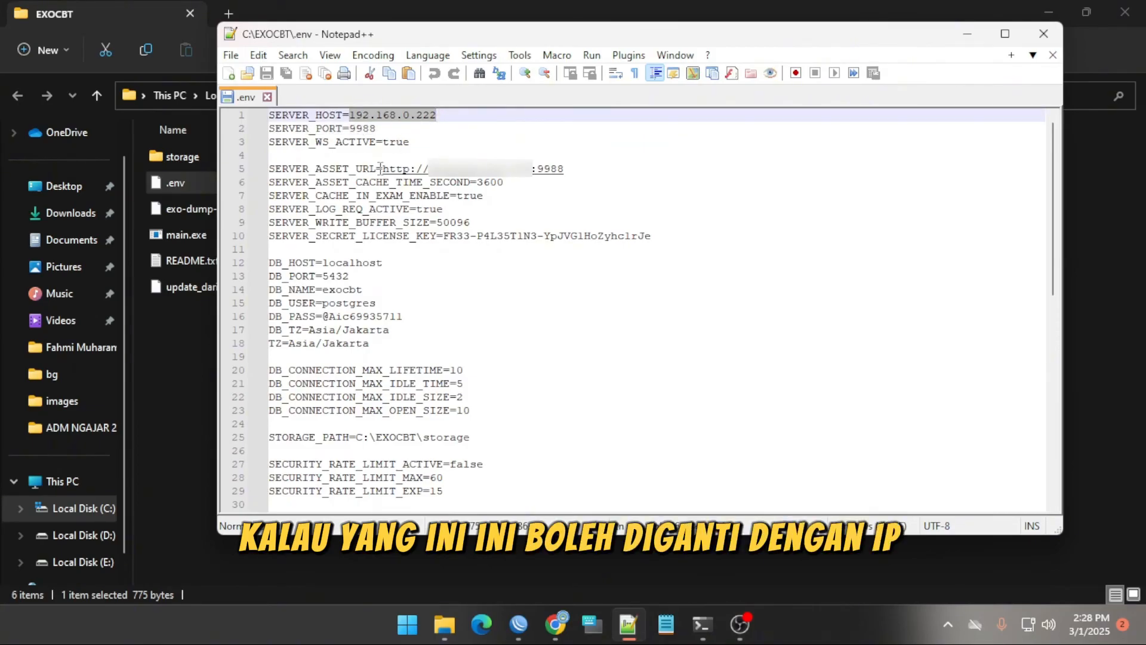
# Check the end of the SERVER_ASSET_URL line, close the .env file and minimize the EXOCBT folder window.
pyautogui.click(473, 116)
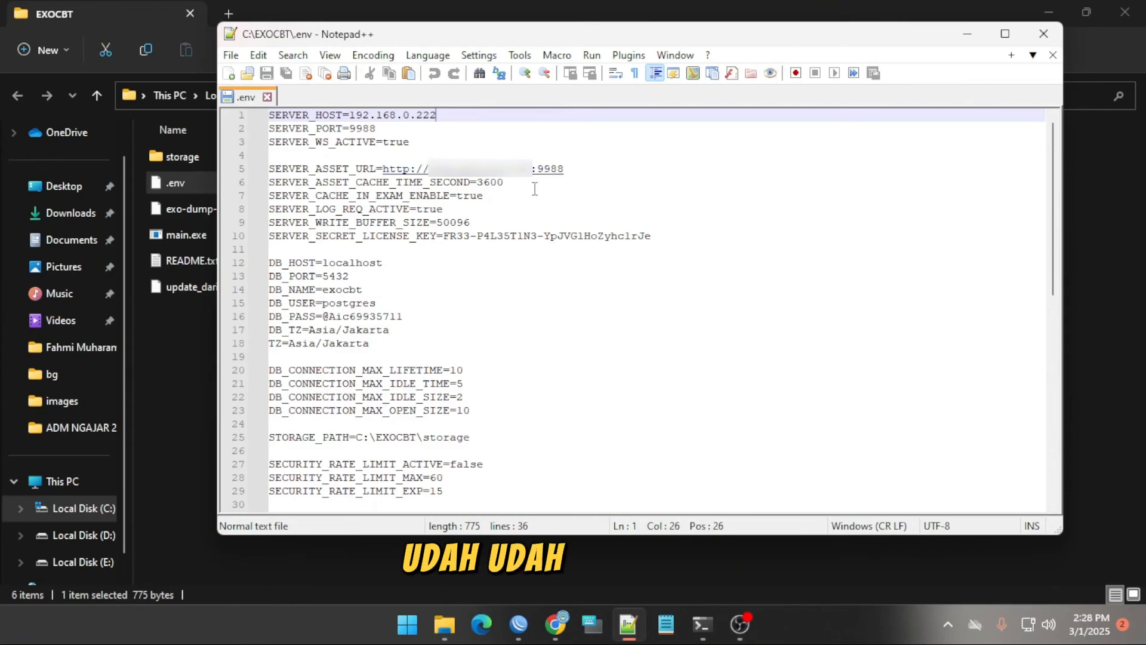
pyautogui.click(568, 169)
pyautogui.click(558, 169)
pyautogui.click(574, 170)
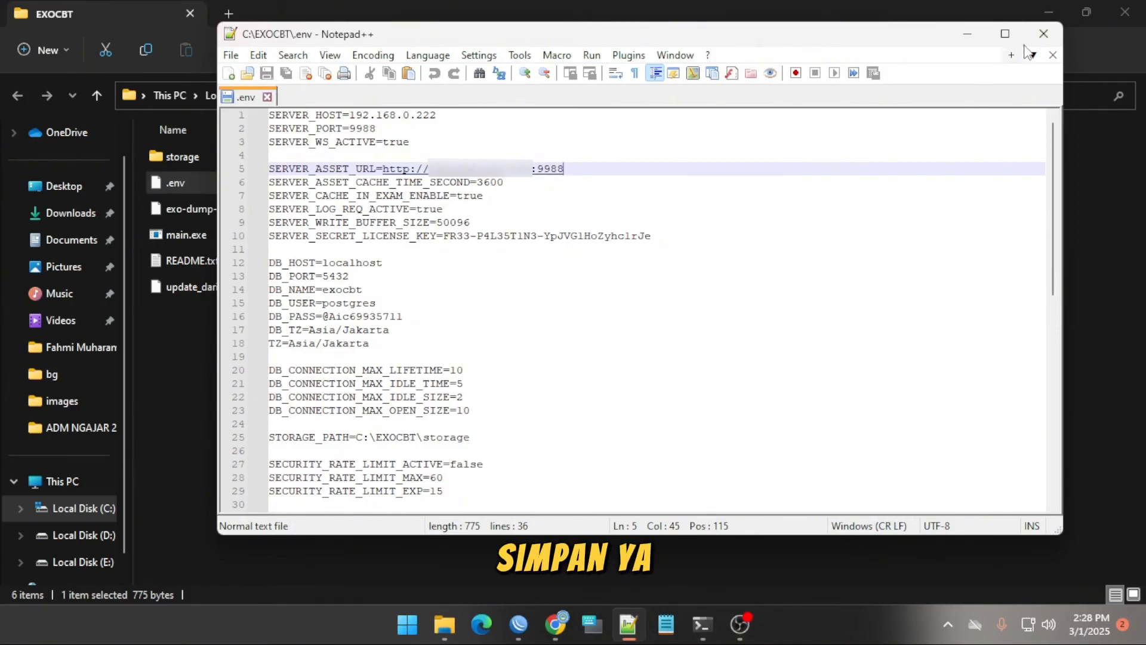
pyautogui.click(1045, 34)
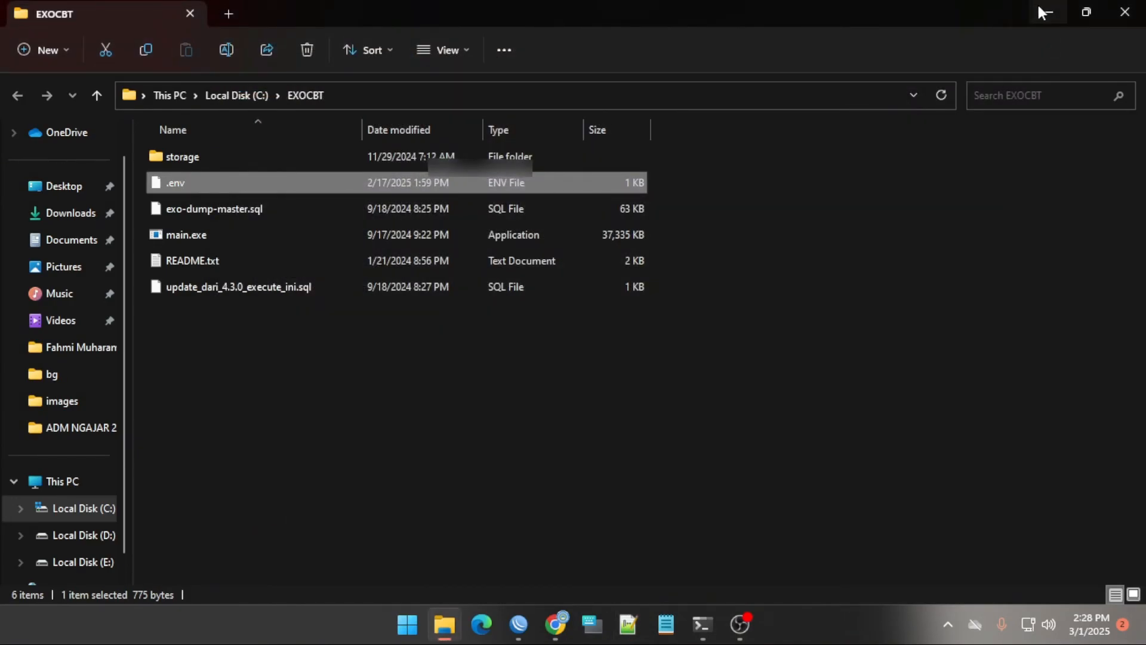
pyautogui.click(1052, 11)
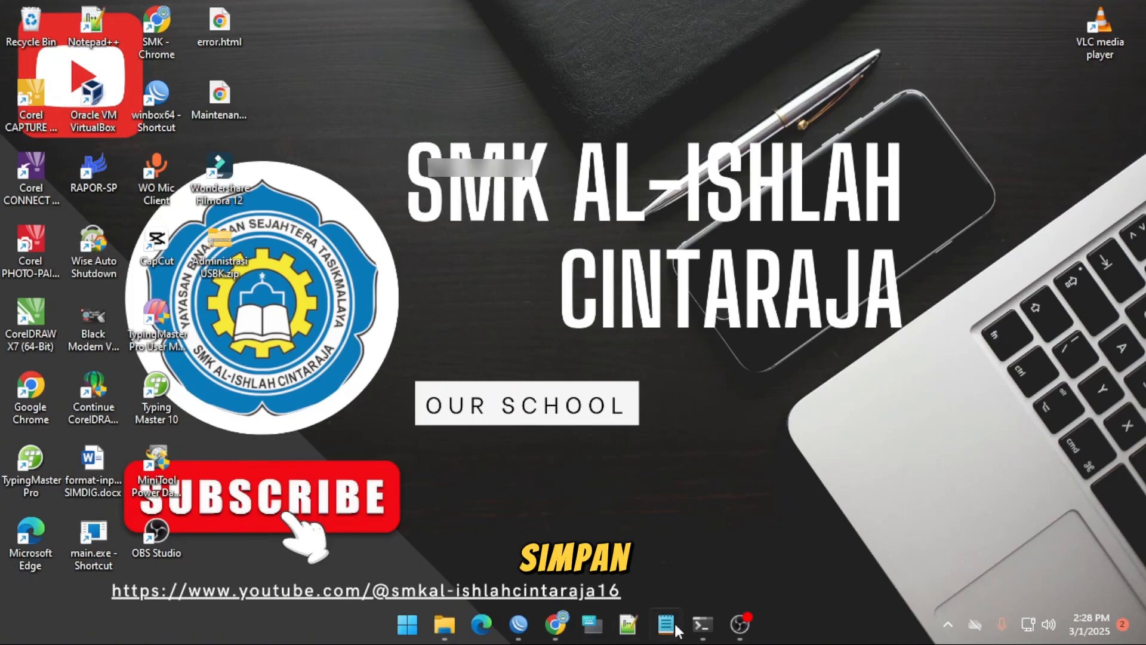
# Check the running main.exe server console and minimize it to return to the desktop.
pyautogui.click(702, 625)
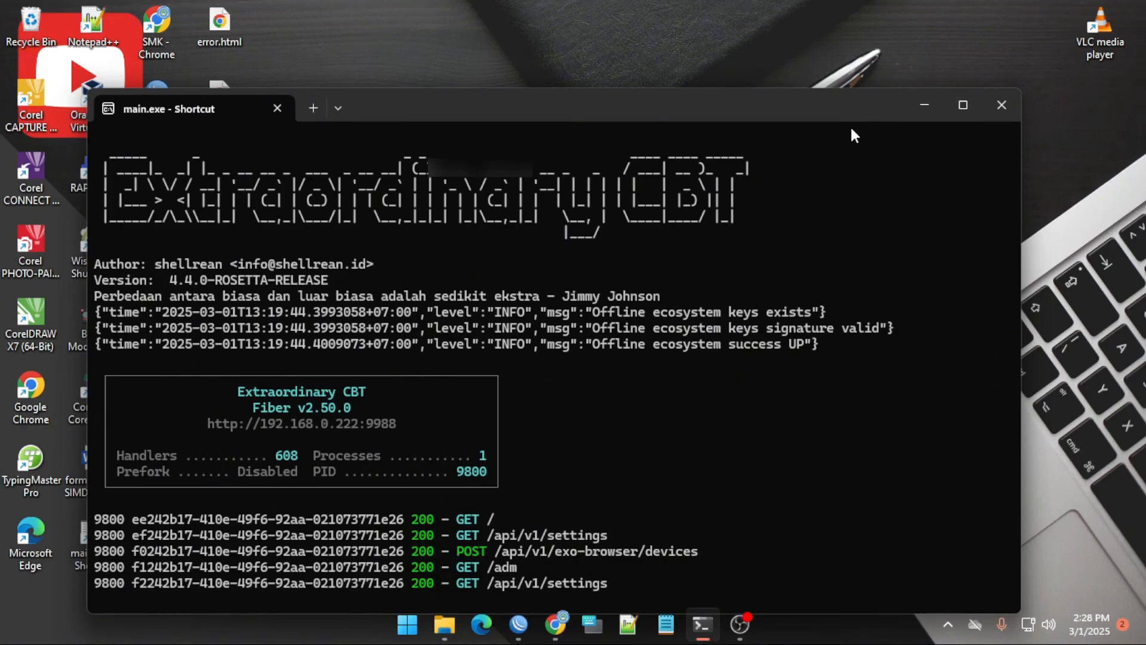
pyautogui.click(923, 103)
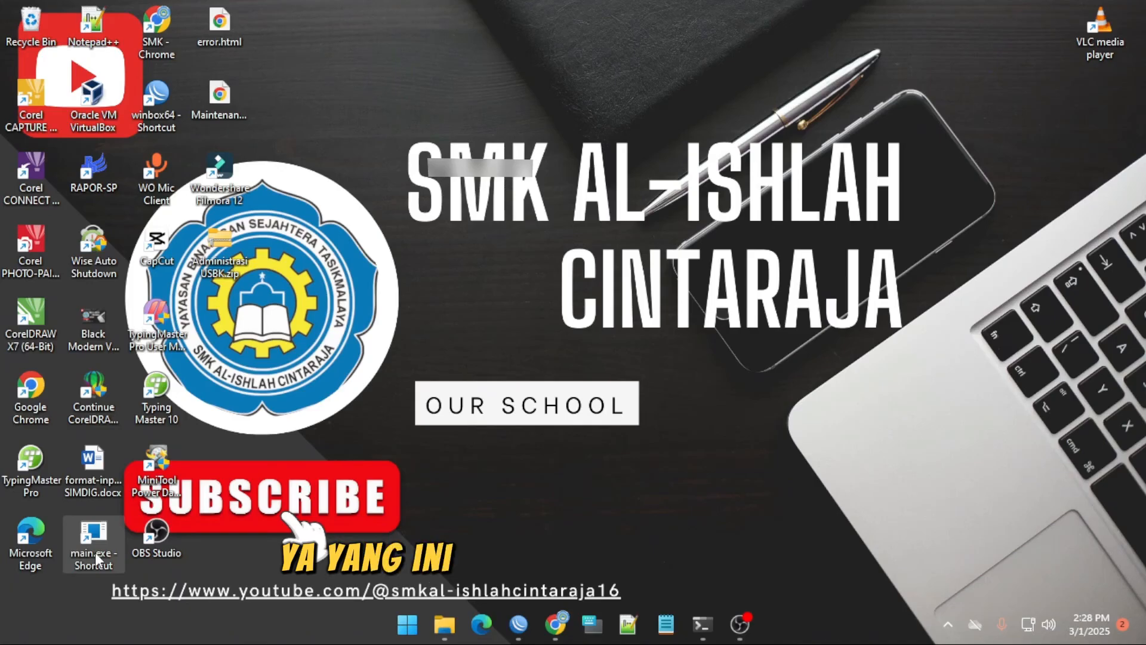
pyautogui.click(703, 636)
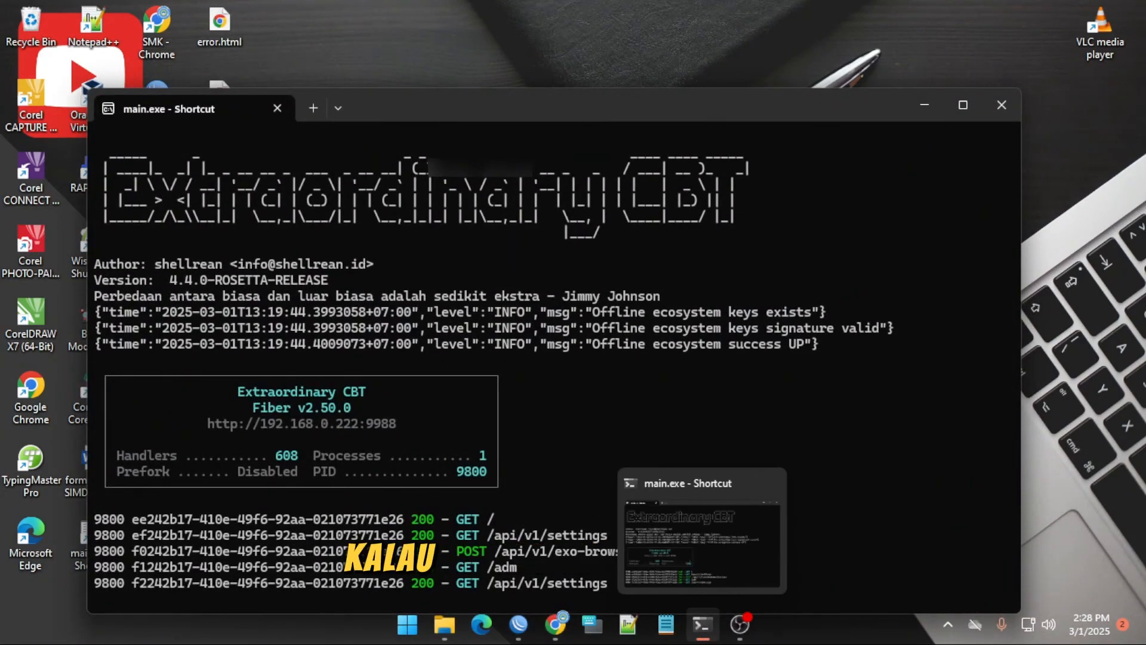
pyautogui.click(703, 635)
# Switch to Chrome and load 103.118.175.143:9988 in a new tab to test public access to the exam server.
pyautogui.click(560, 633)
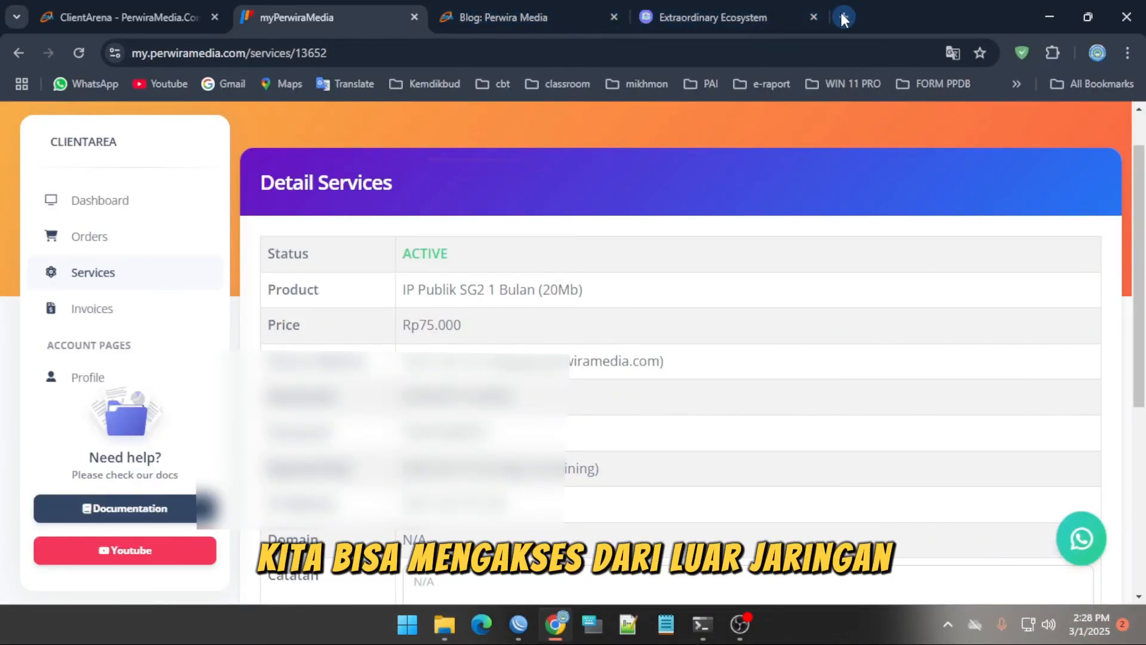
pyautogui.click(842, 16)
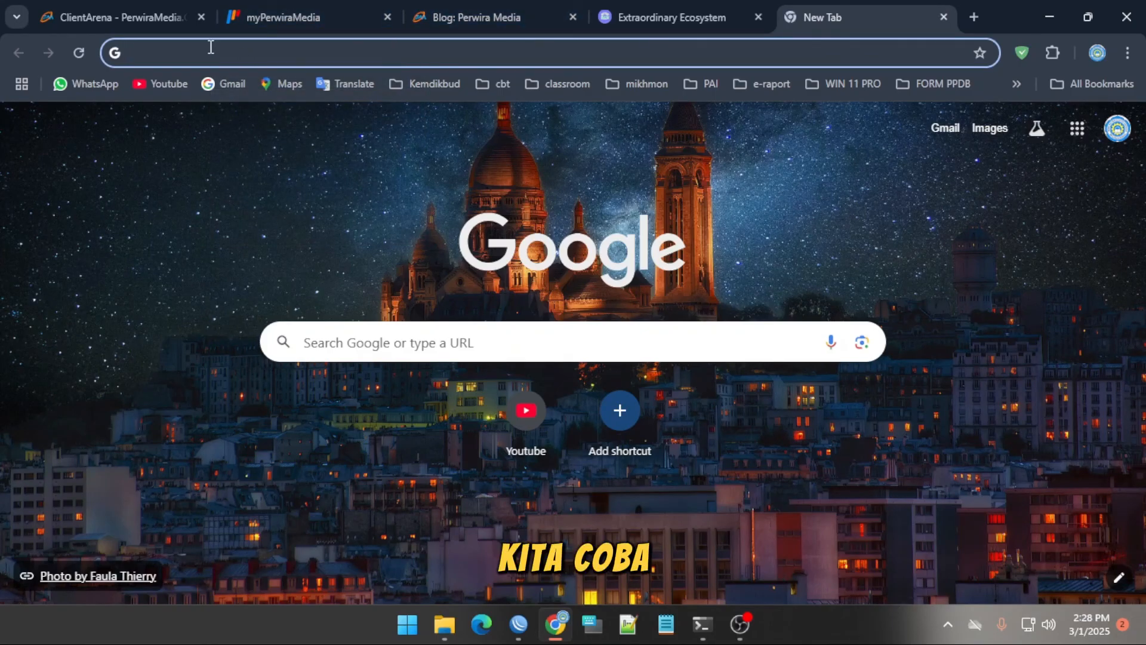
pyautogui.write('103')
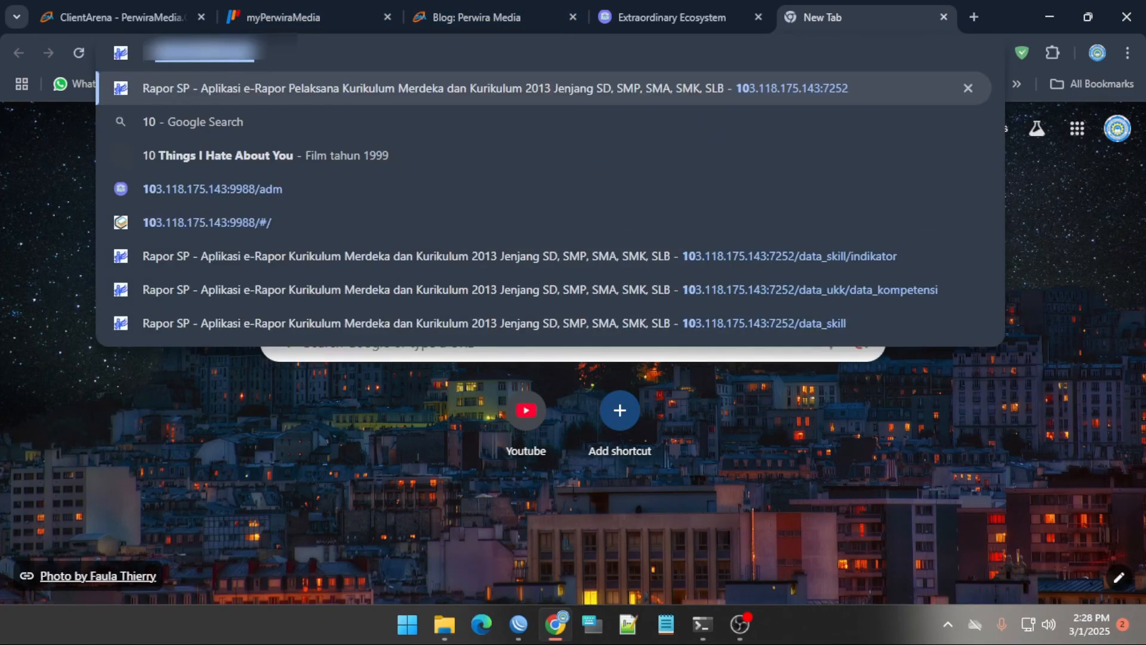
pyautogui.press('Right')
pyautogui.press('BackSpace')
pyautogui.press('BackSpace')
pyautogui.press('BackSpace')
pyautogui.press('BackSpace')
pyautogui.press('BackSpace')
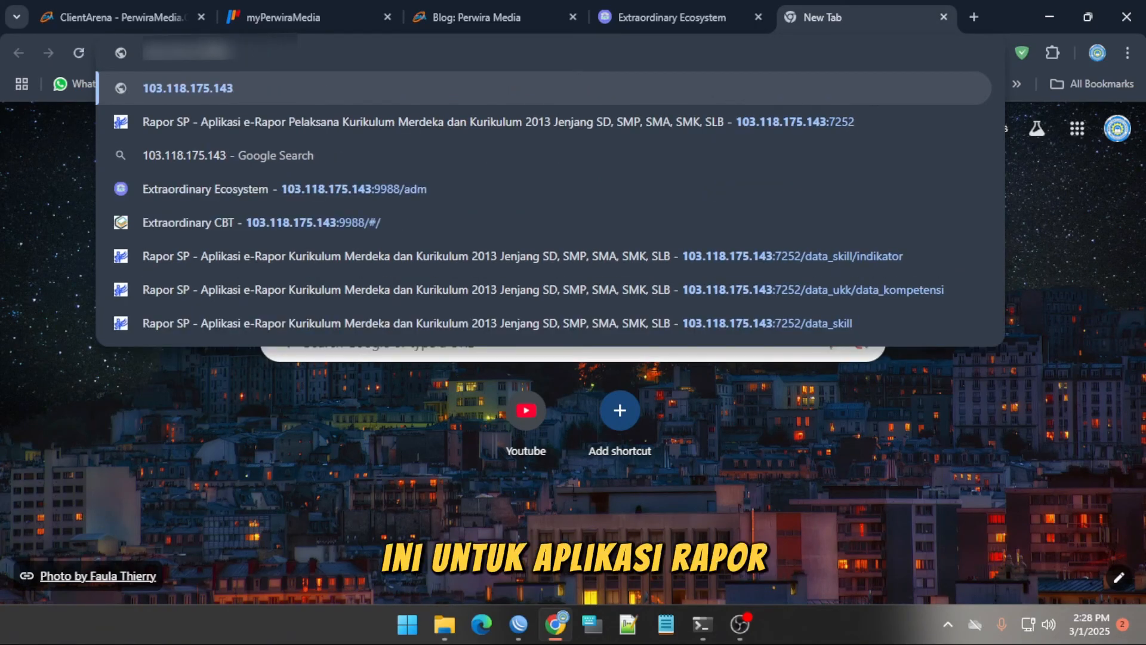
pyautogui.write(':9988')
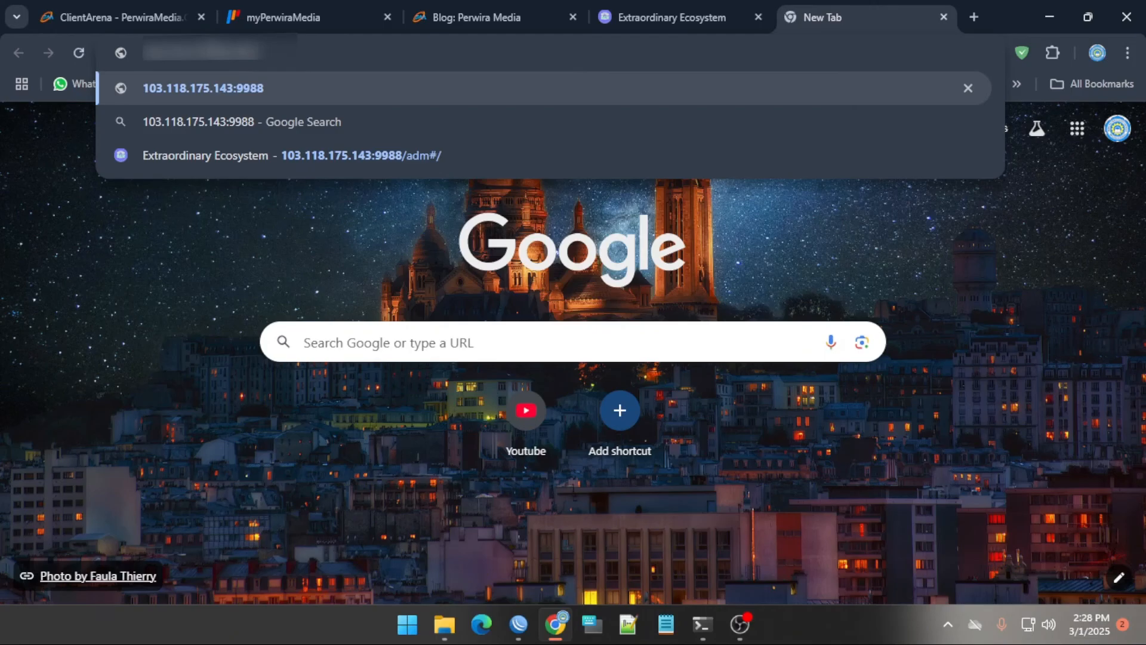
pyautogui.press('Return')
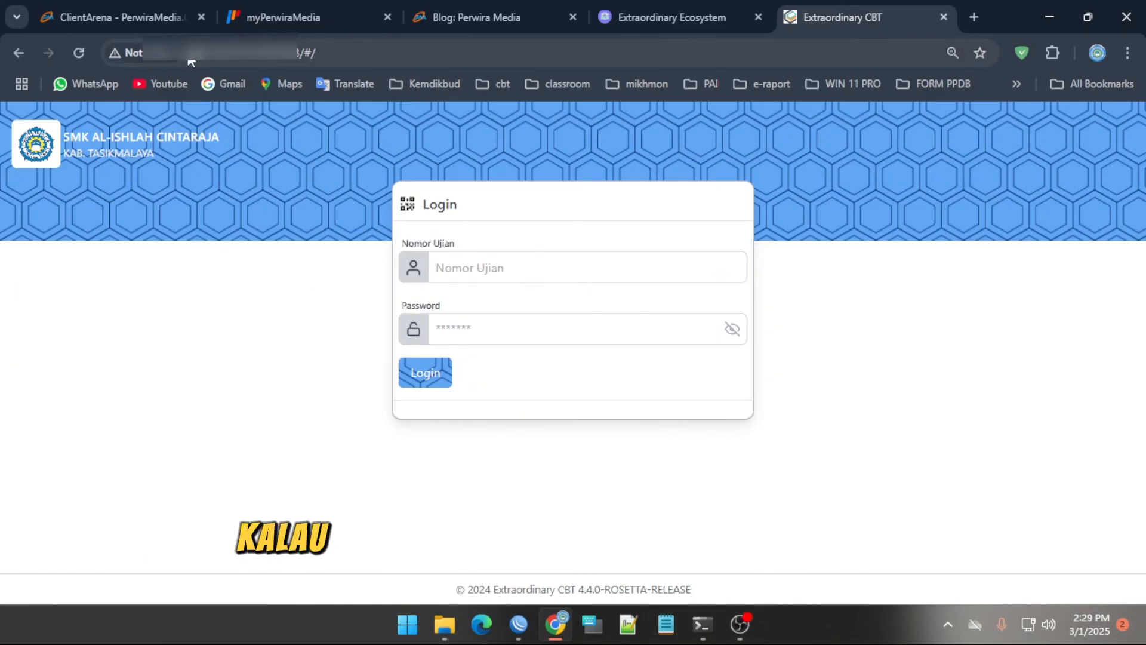
# Change the exam page's address to end in /adm and load the administrator sign-in page.
pyautogui.click(320, 52)
pyautogui.click(357, 47)
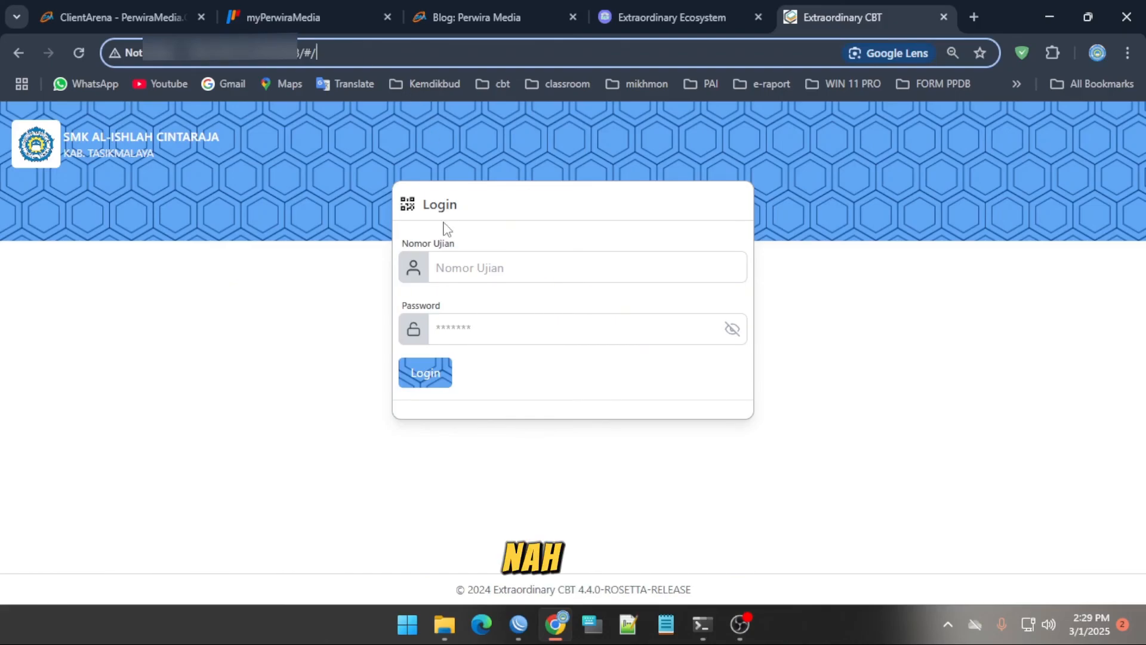
pyautogui.moveTo(304, 52); pyautogui.dragTo(371, 52)
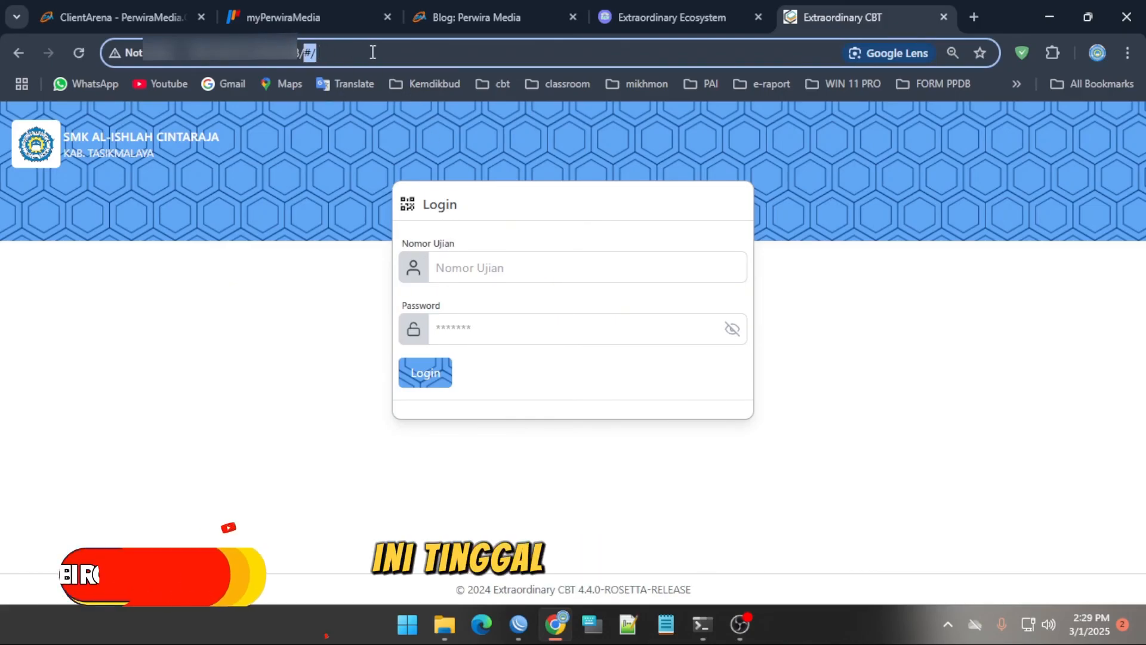
pyautogui.write('adm')
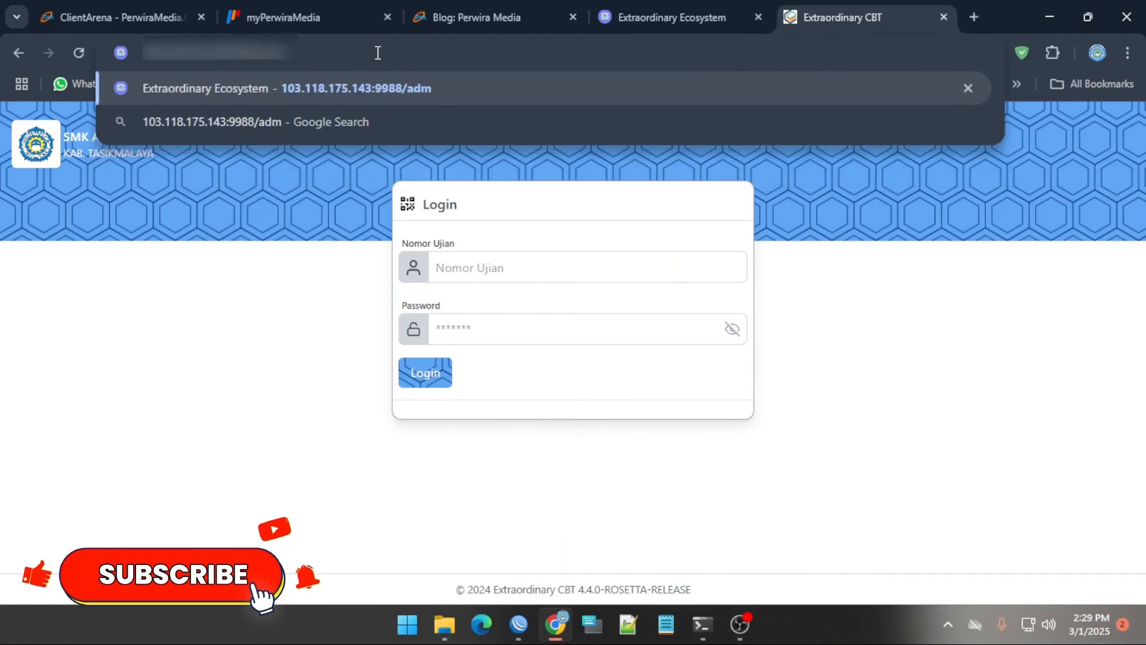
pyautogui.press('Return')
# Try to sign in to the administrator page with the school's saved e-mail and the account password.
pyautogui.click(526, 348)
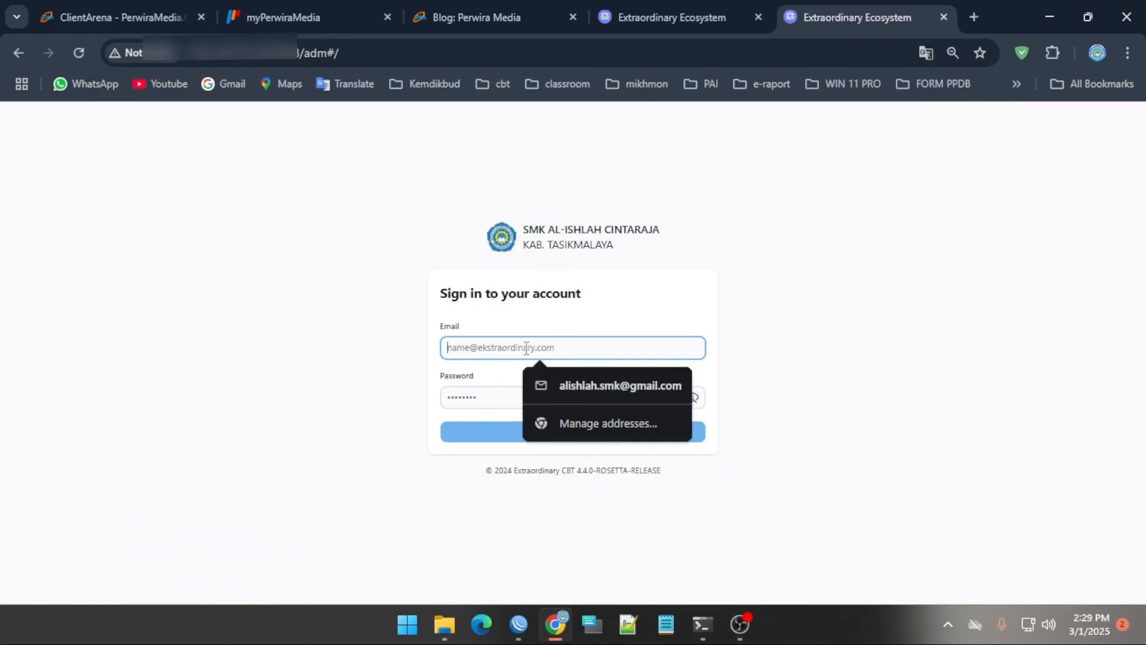
pyautogui.click(570, 385)
pyautogui.click(529, 395)
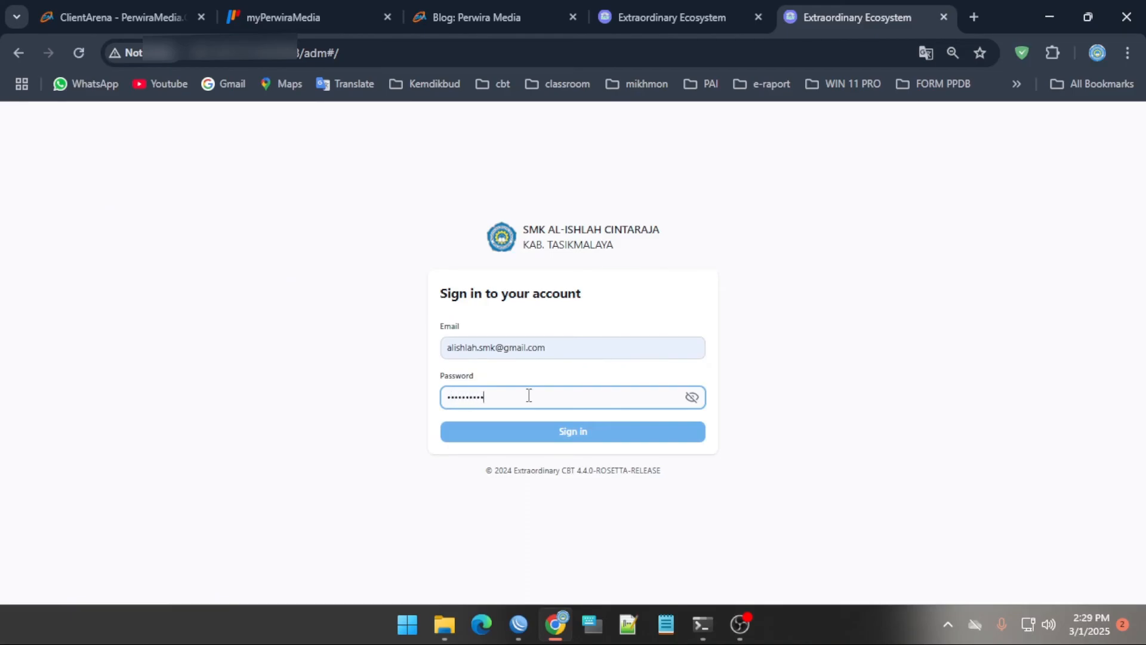
pyautogui.press('Return')
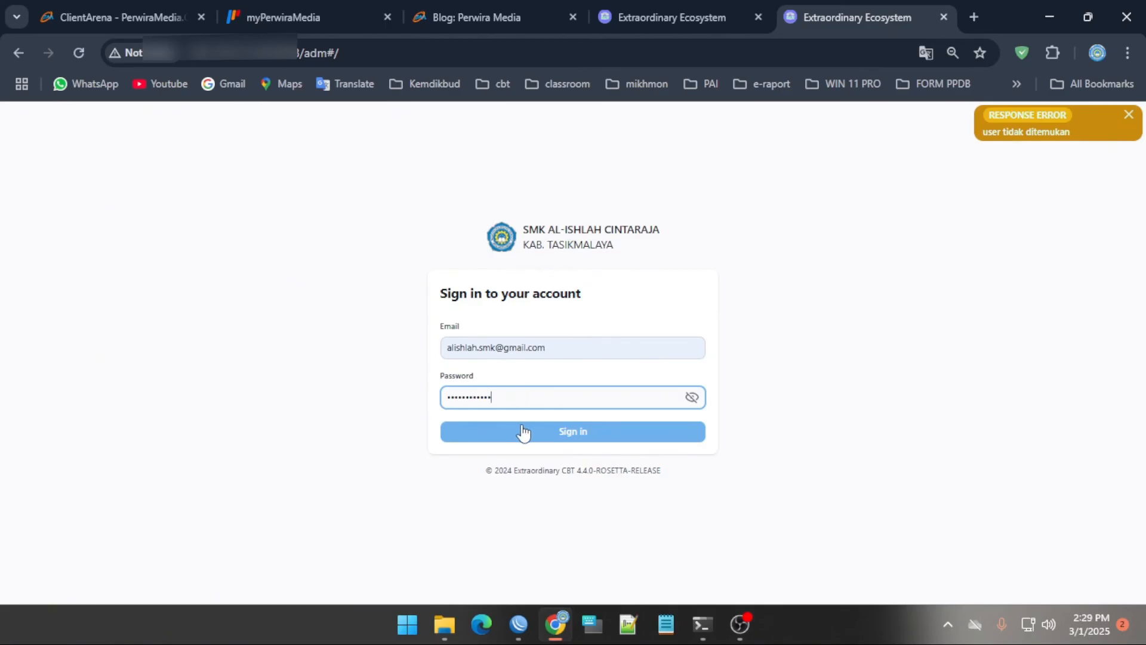
# Replace the entry in the password field with the account password and retry the sign-in.
pyautogui.hotkey('ctrl', 'a')
pyautogui.write('••••')
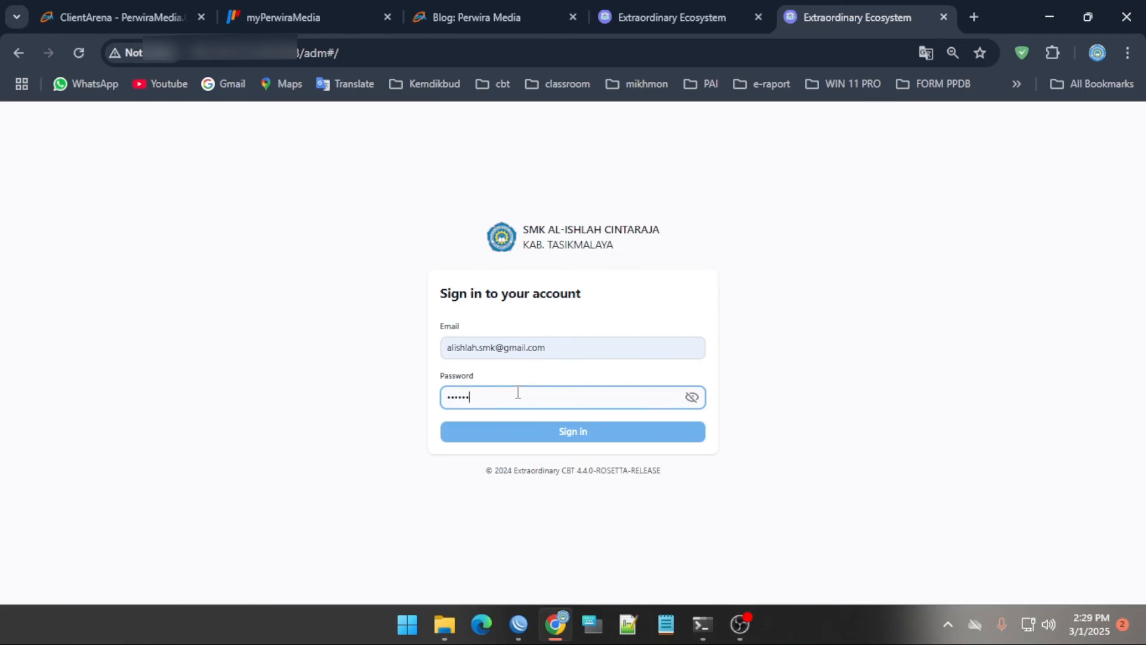
pyautogui.write('••••')
pyautogui.press('Return')
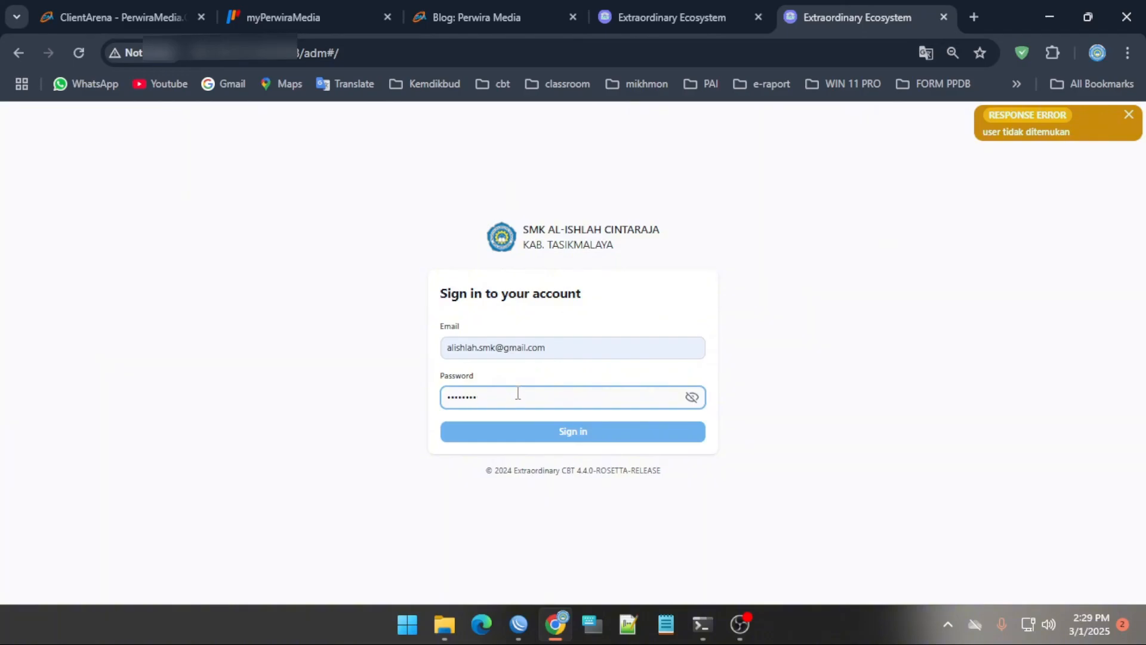
# Replace the e-mail with the saved administrator e-mail, sign in and look over the dashboard.
pyautogui.moveTo(566, 344); pyautogui.dragTo(412, 335)
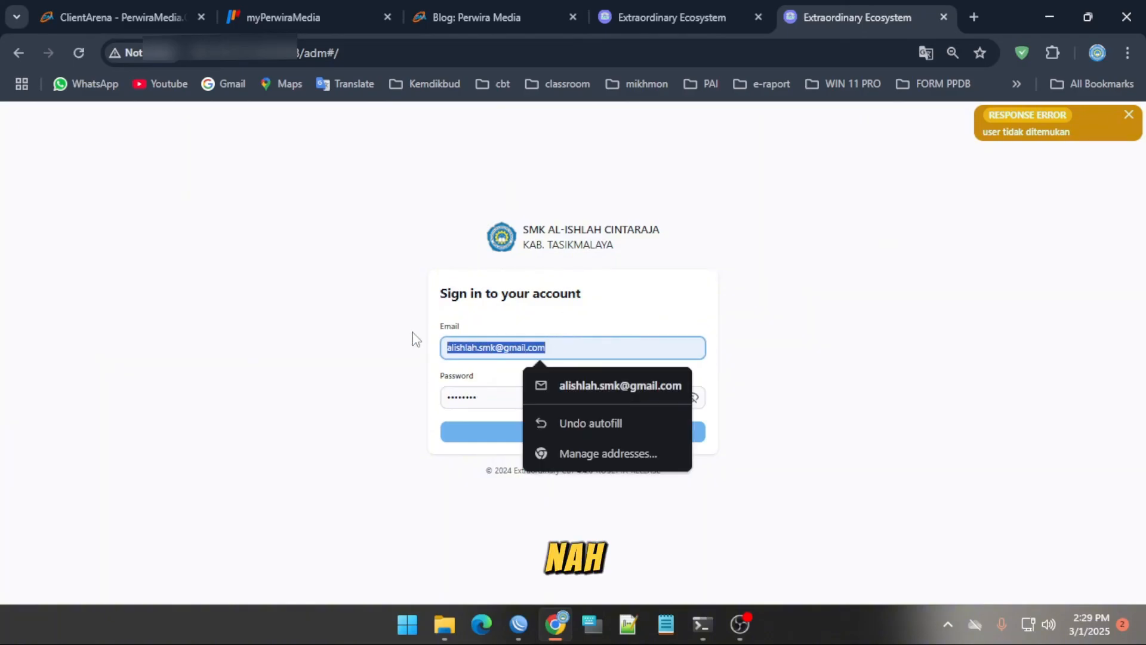
pyautogui.press('BackSpace')
pyautogui.write('ad')
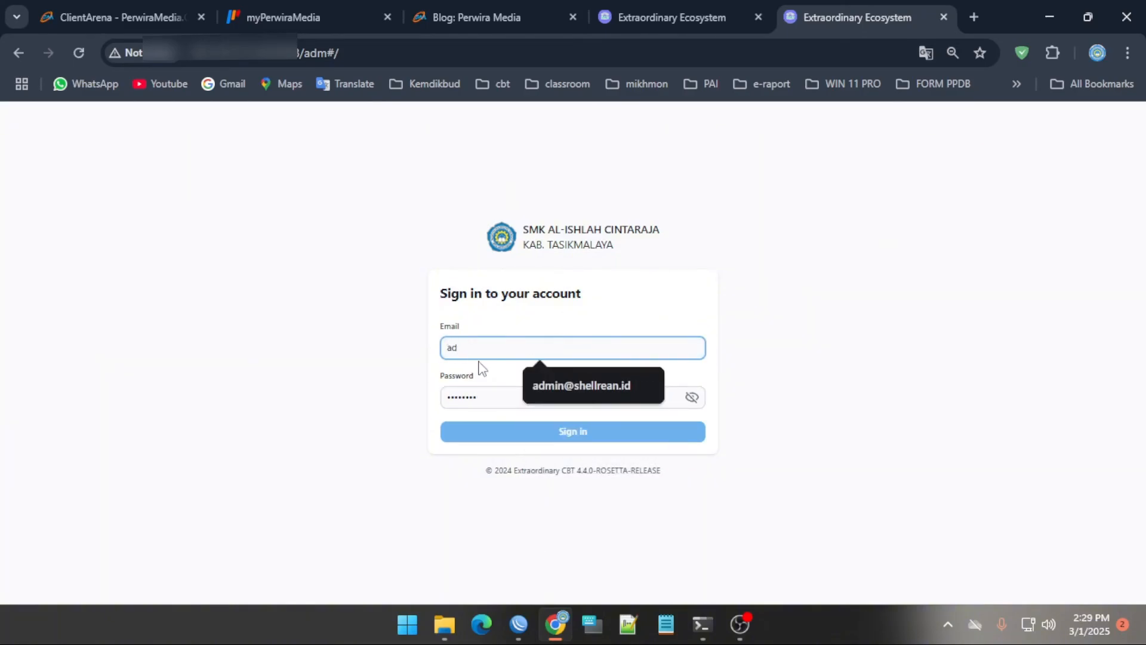
pyautogui.click(572, 396)
pyautogui.click(517, 394)
pyautogui.click(506, 436)
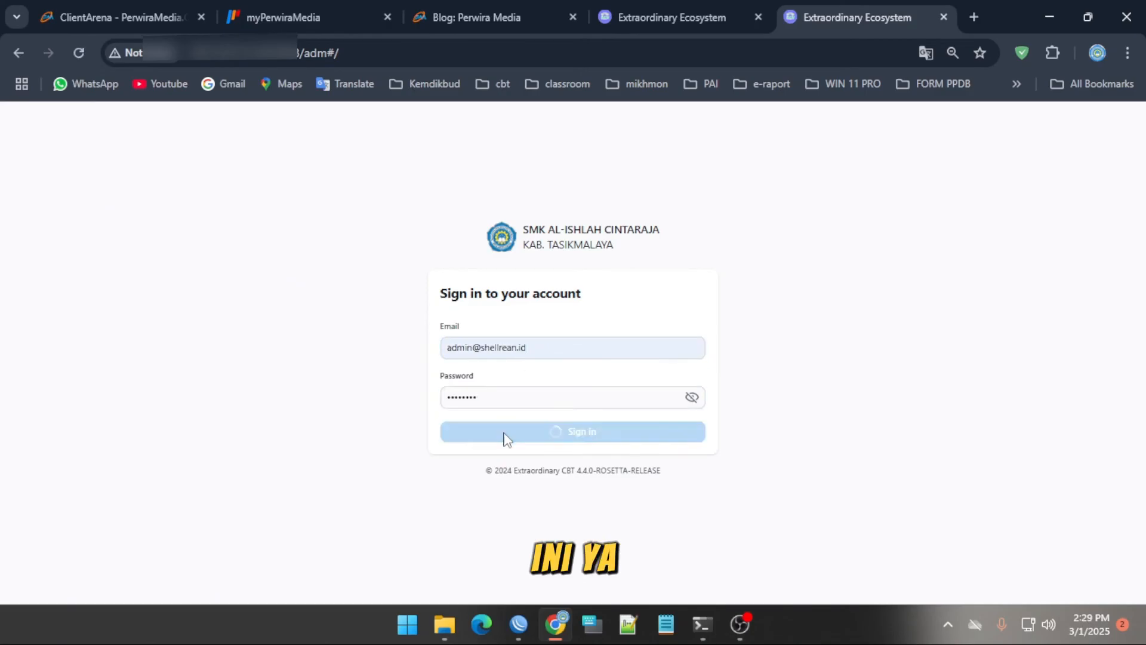
pyautogui.scroll(-2, 340, 341)
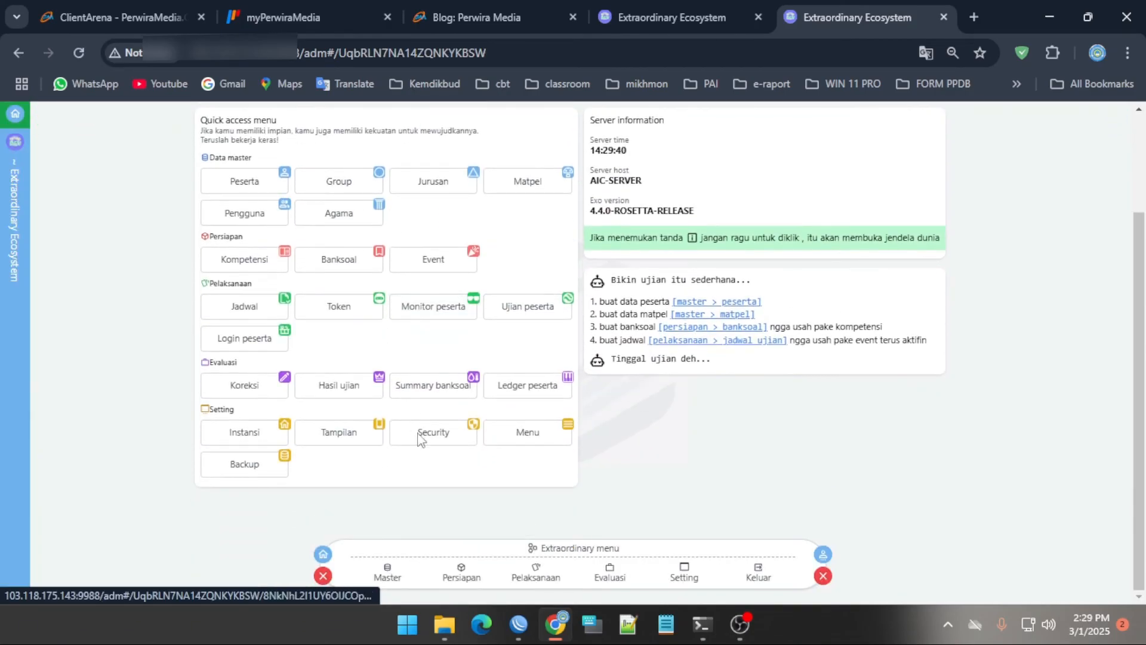
pyautogui.scroll(2, 425, 442)
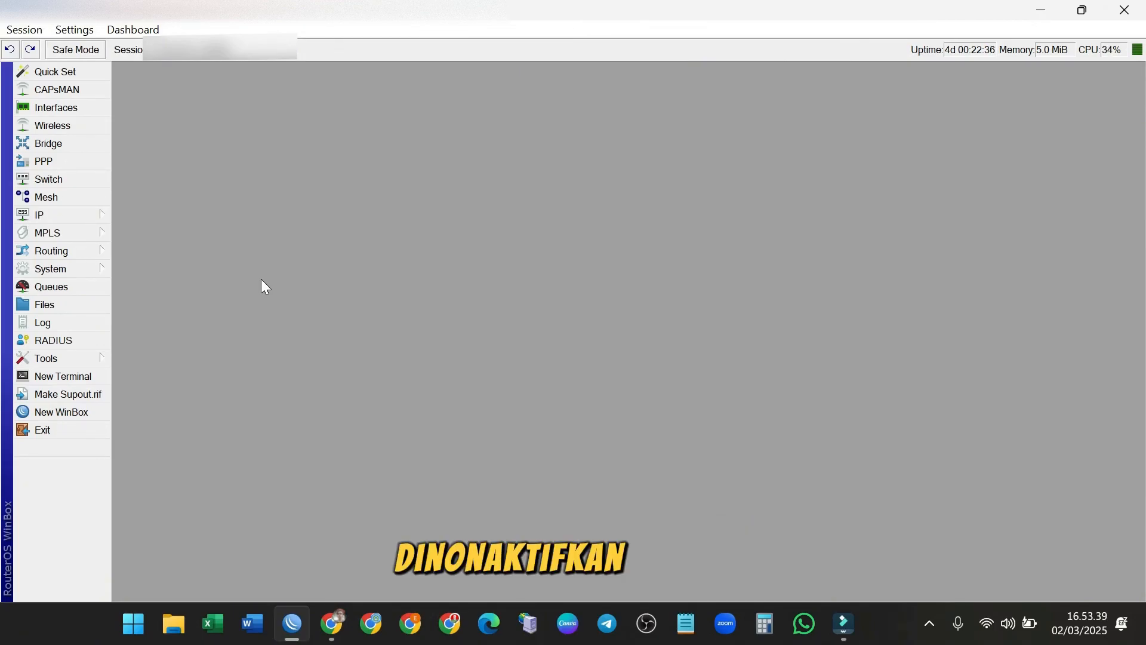
# Switch to WinBox, open the IP service list and examine the api, api-ssl, ftp, ssh, telnet, www and www-ssl entries.
pyautogui.click(85, 218)
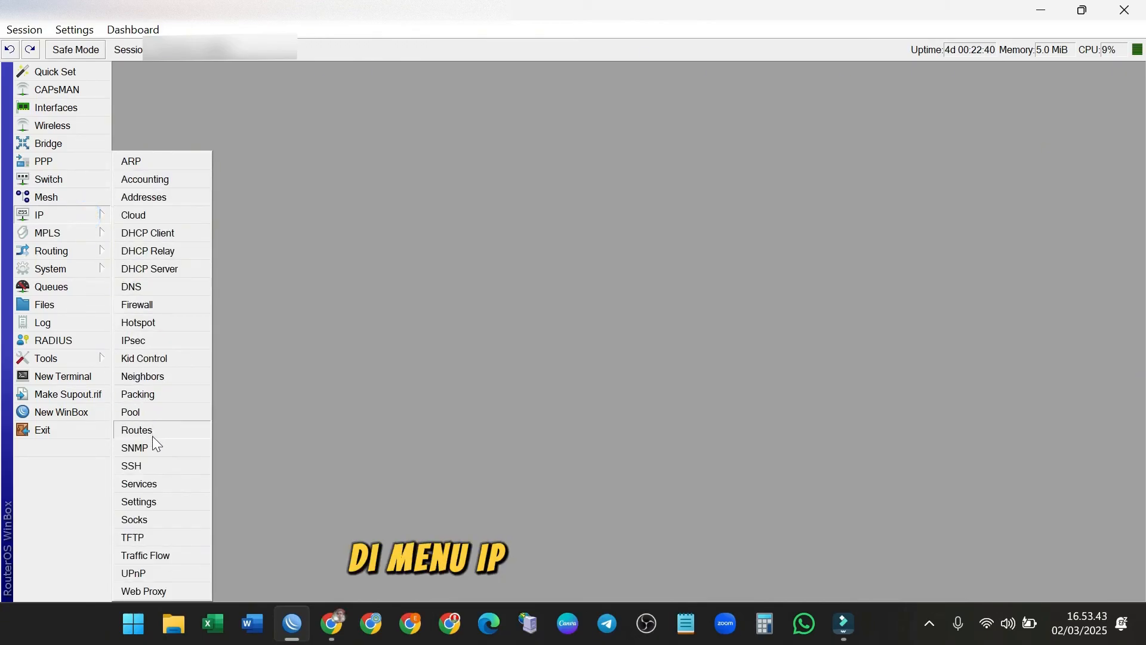
pyautogui.click(141, 484)
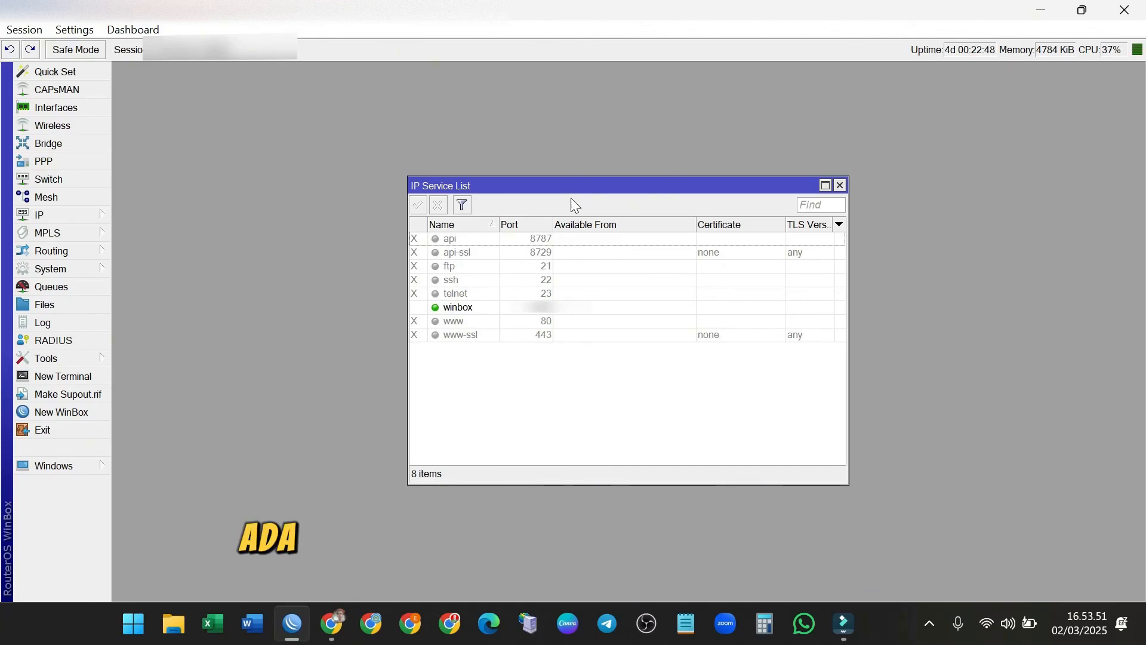
pyautogui.click(529, 335)
pyautogui.click(534, 318)
pyautogui.click(540, 293)
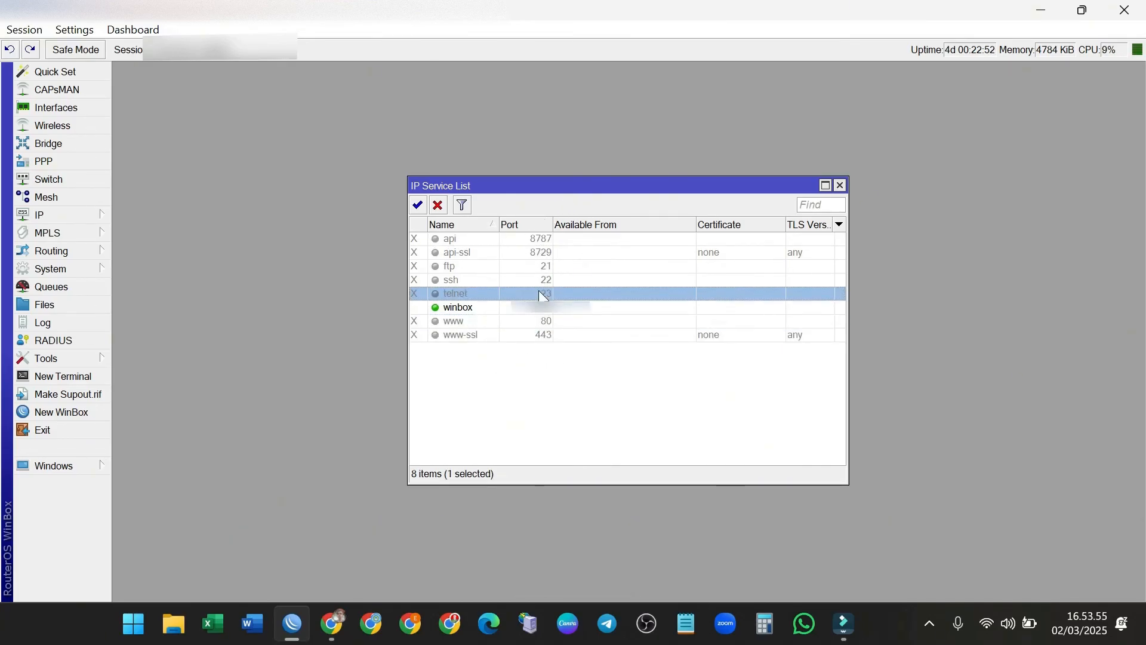
pyautogui.click(537, 280)
pyautogui.click(535, 267)
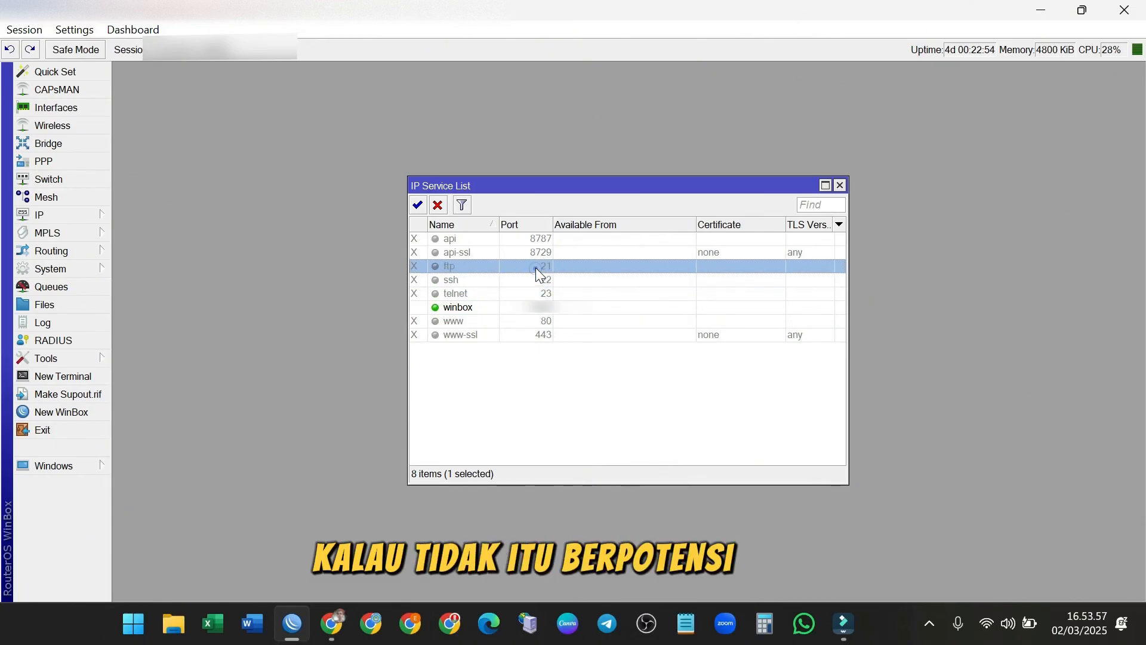
pyautogui.click(535, 254)
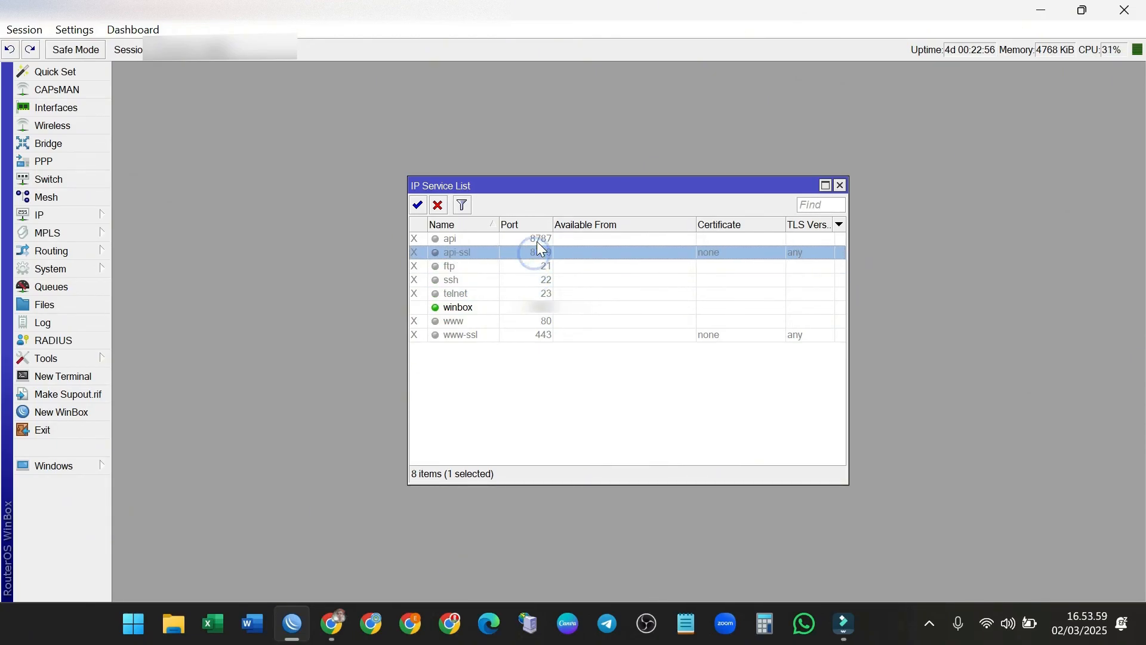
pyautogui.click(541, 239)
pyautogui.click(543, 252)
pyautogui.click(546, 267)
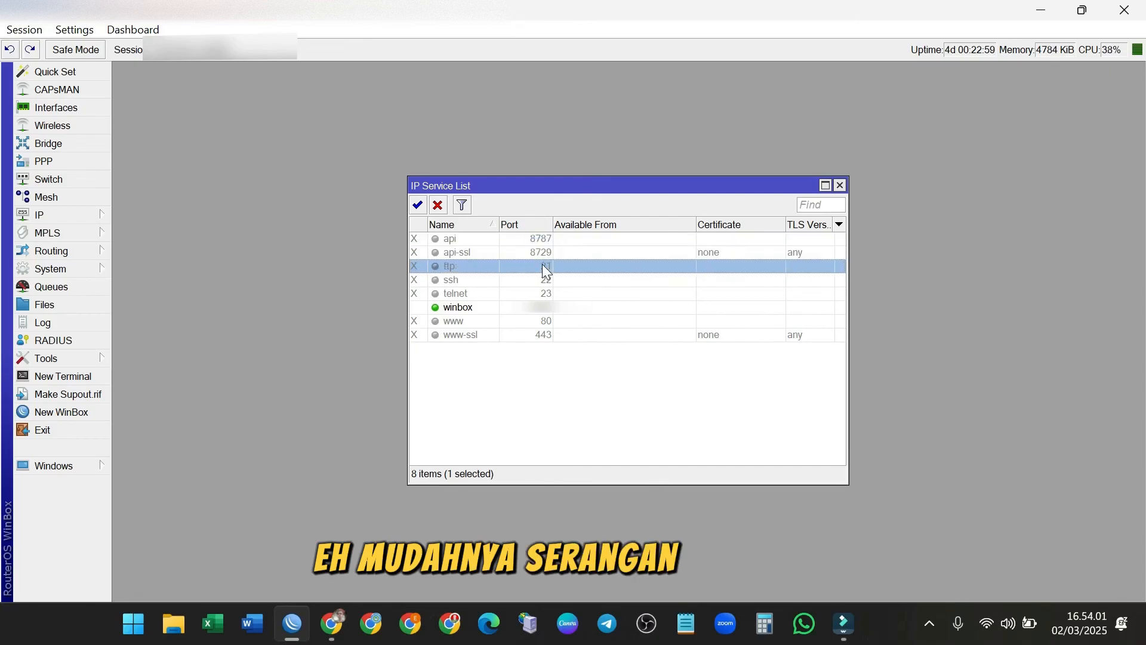
pyautogui.click(545, 279)
pyautogui.click(545, 294)
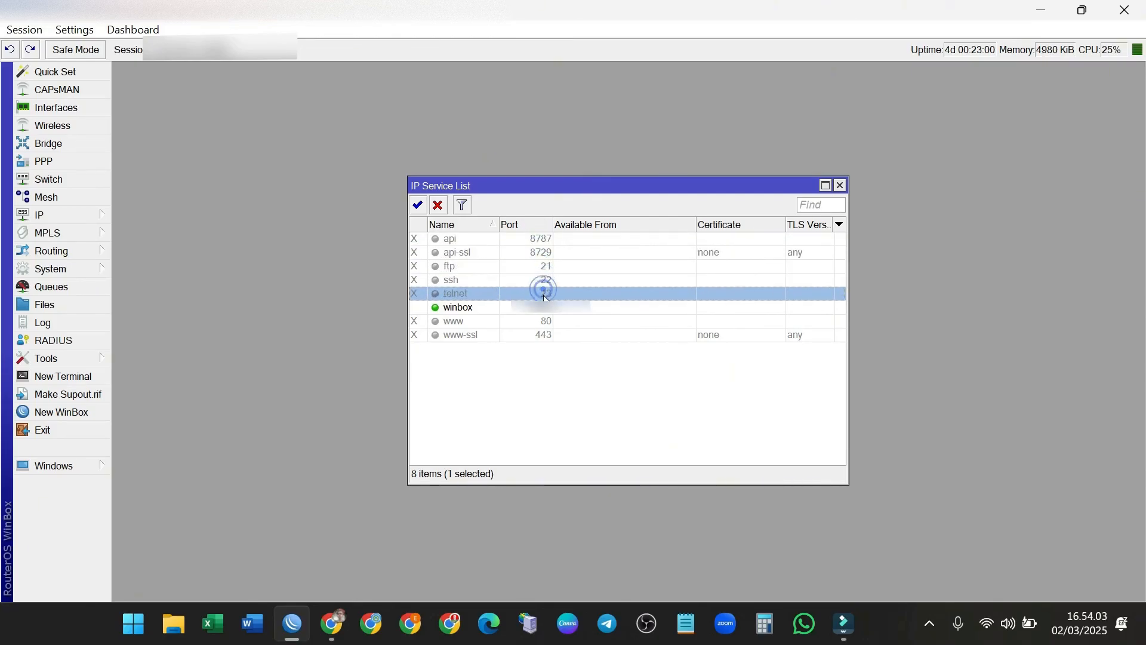
pyautogui.click(545, 322)
pyautogui.click(537, 332)
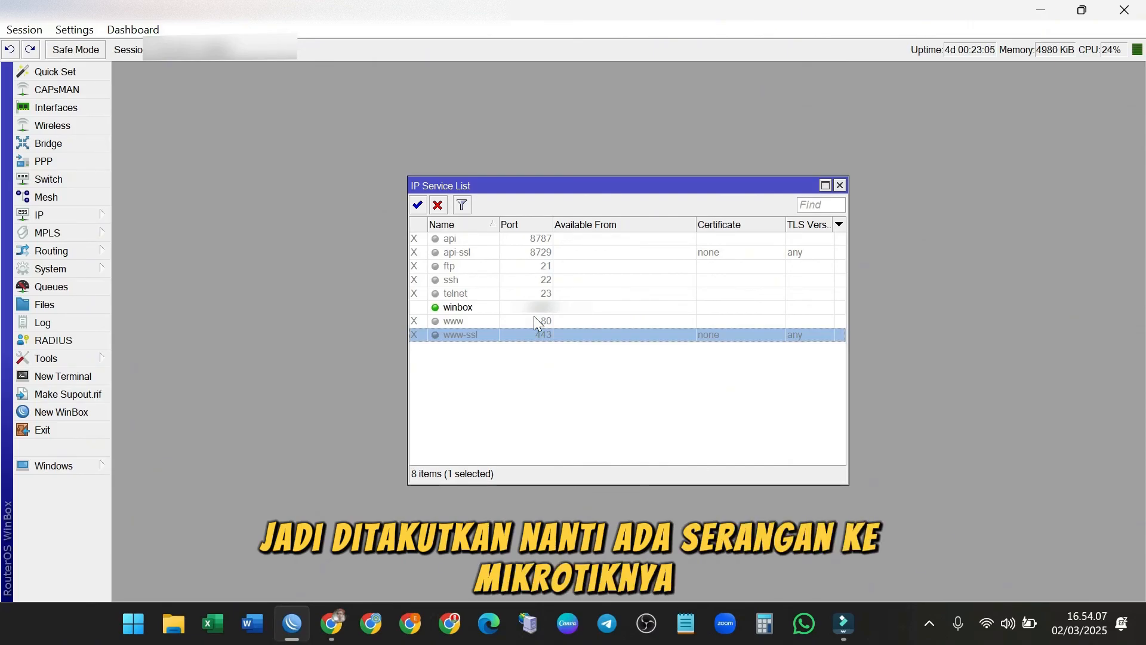
pyautogui.click(535, 321)
pyautogui.click(537, 293)
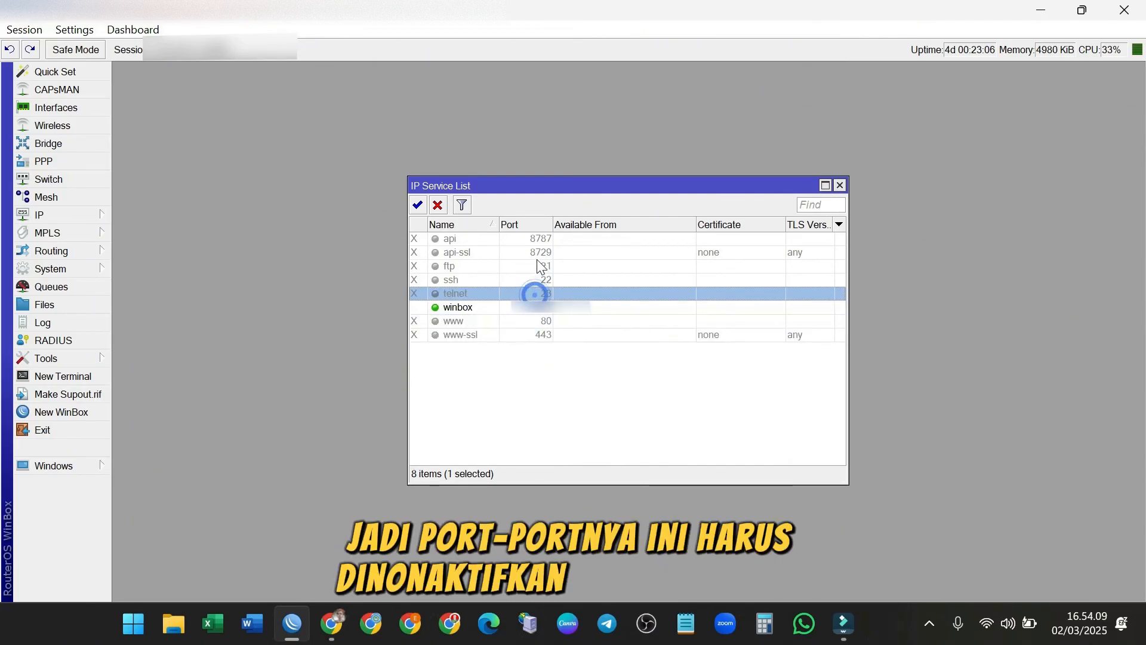
# Compare the winbox service entry with the telnet entry in the IP service list.
pyautogui.click(518, 311)
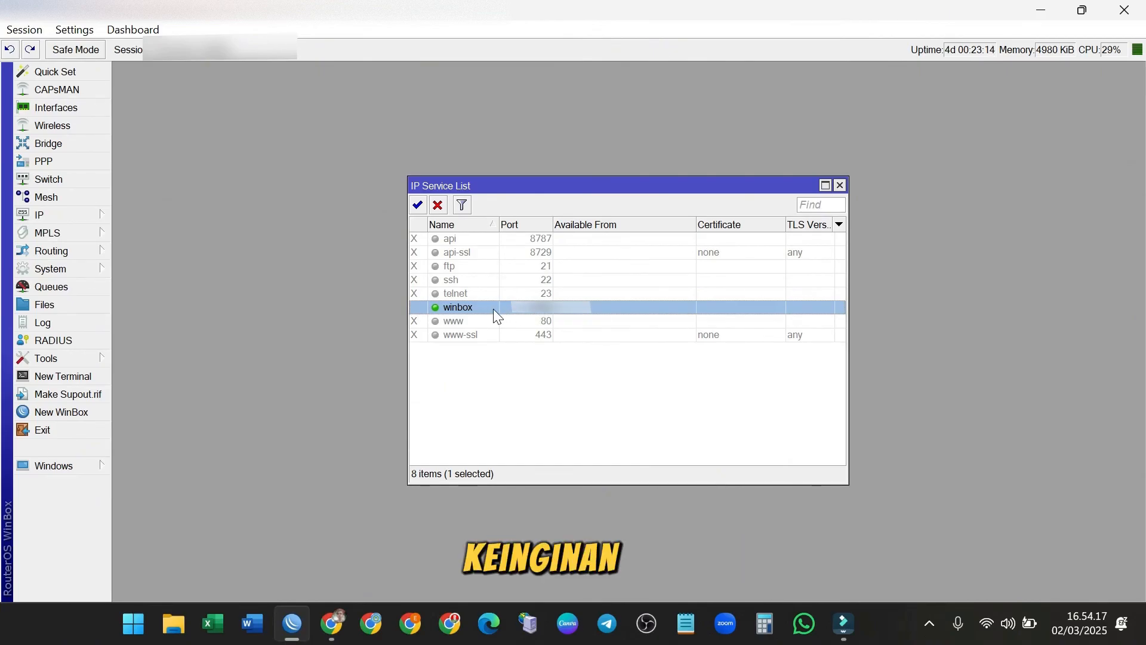
pyautogui.click(458, 291)
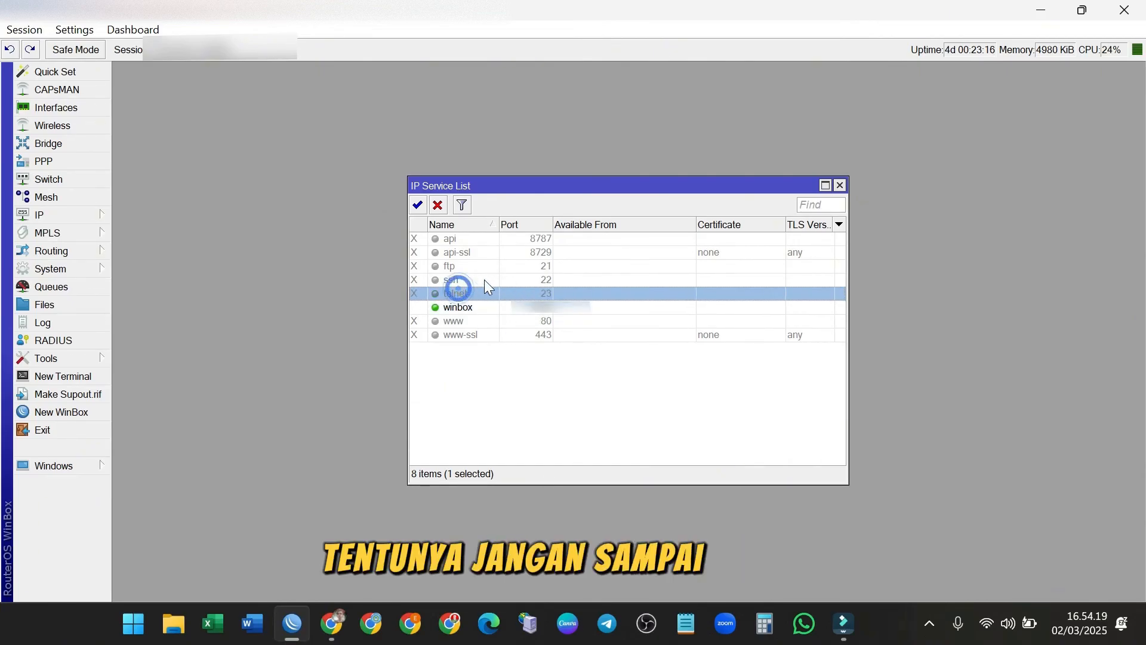
pyautogui.click(534, 305)
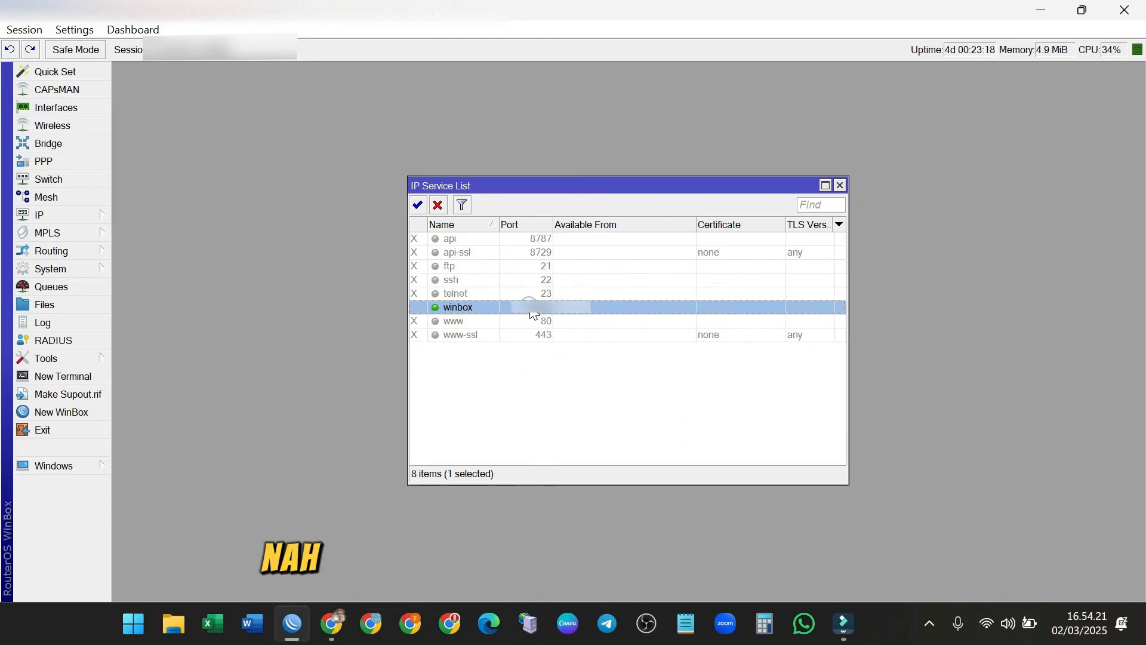
# Go through the api, api-ssl, ftp, ssh and telnet services one by one to check that each is disabled.
pyautogui.click(449, 239)
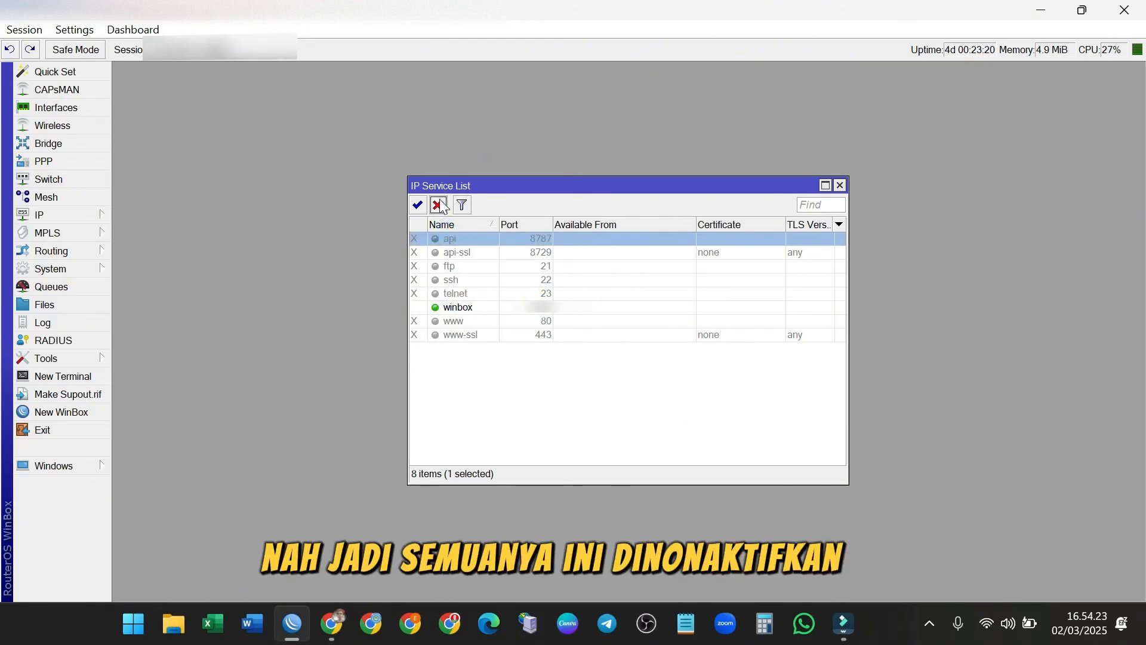
pyautogui.click(455, 253)
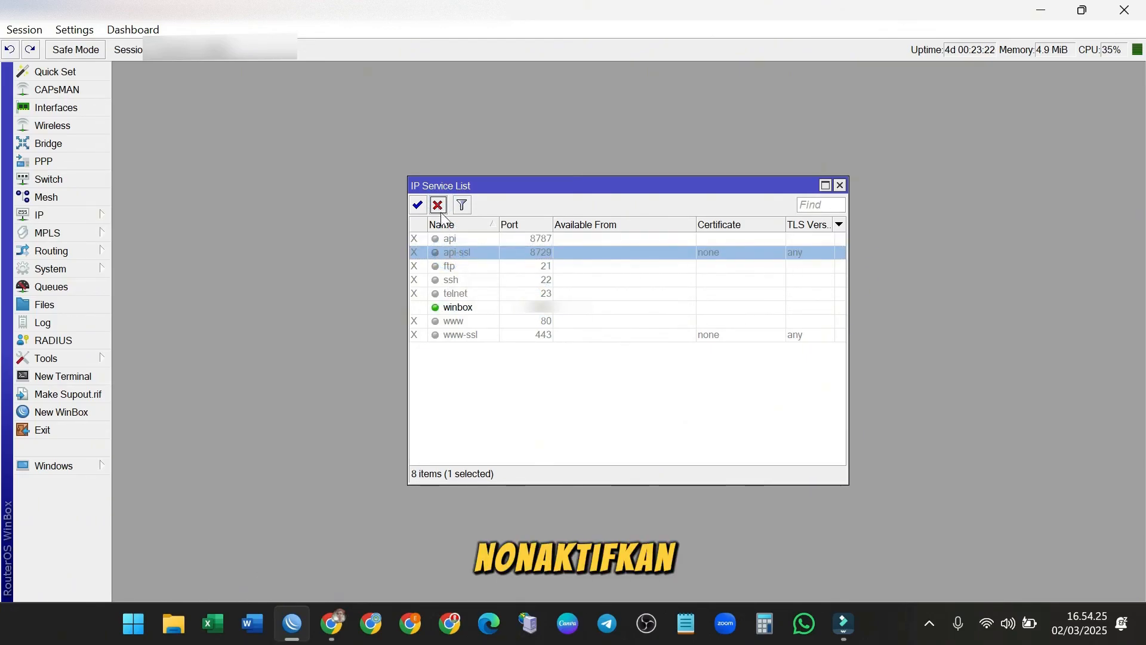
pyautogui.click(457, 266)
pyautogui.click(457, 280)
pyautogui.click(461, 294)
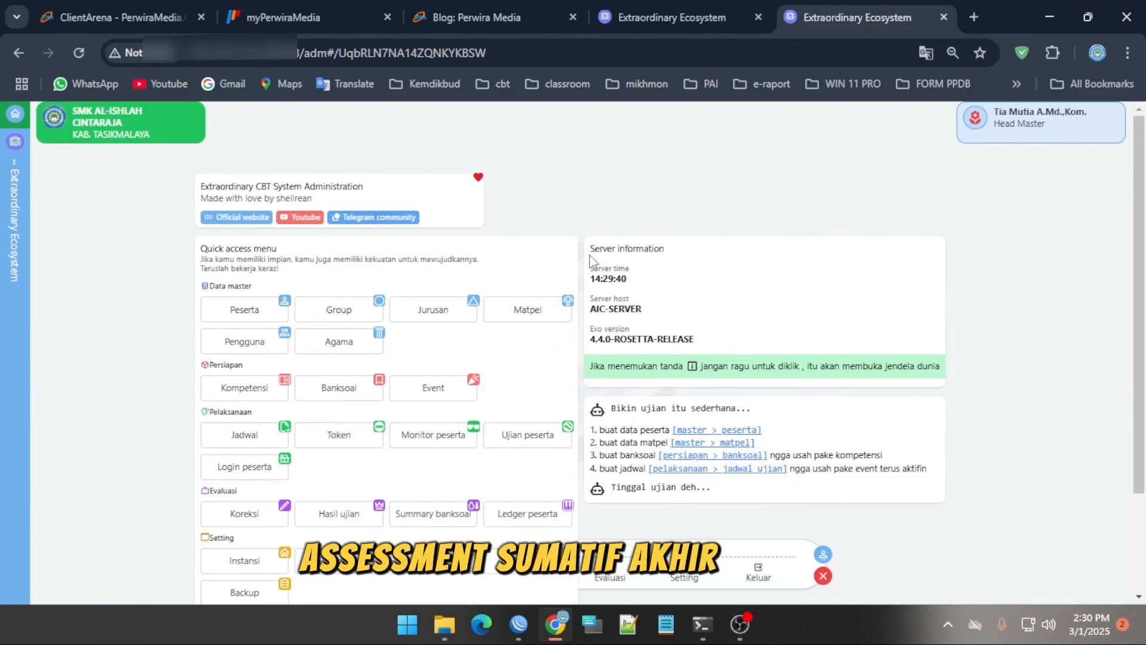
pyautogui.scroll(-3, 674, 312)
pyautogui.scroll(3, 681, 479)
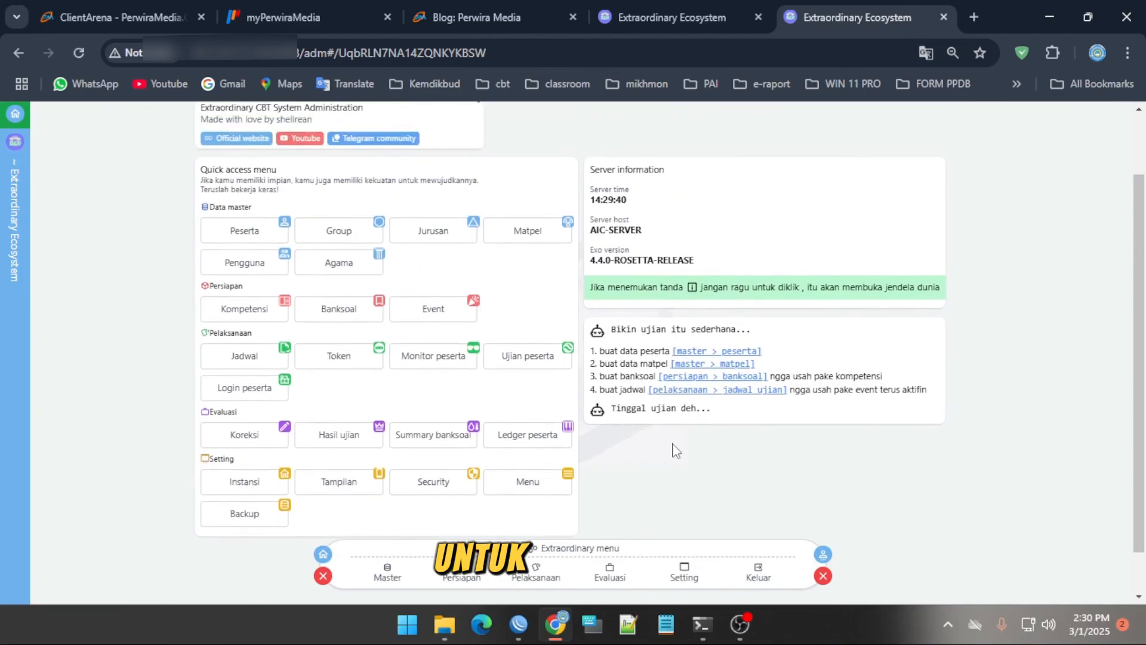
pyautogui.scroll(-3, 656, 243)
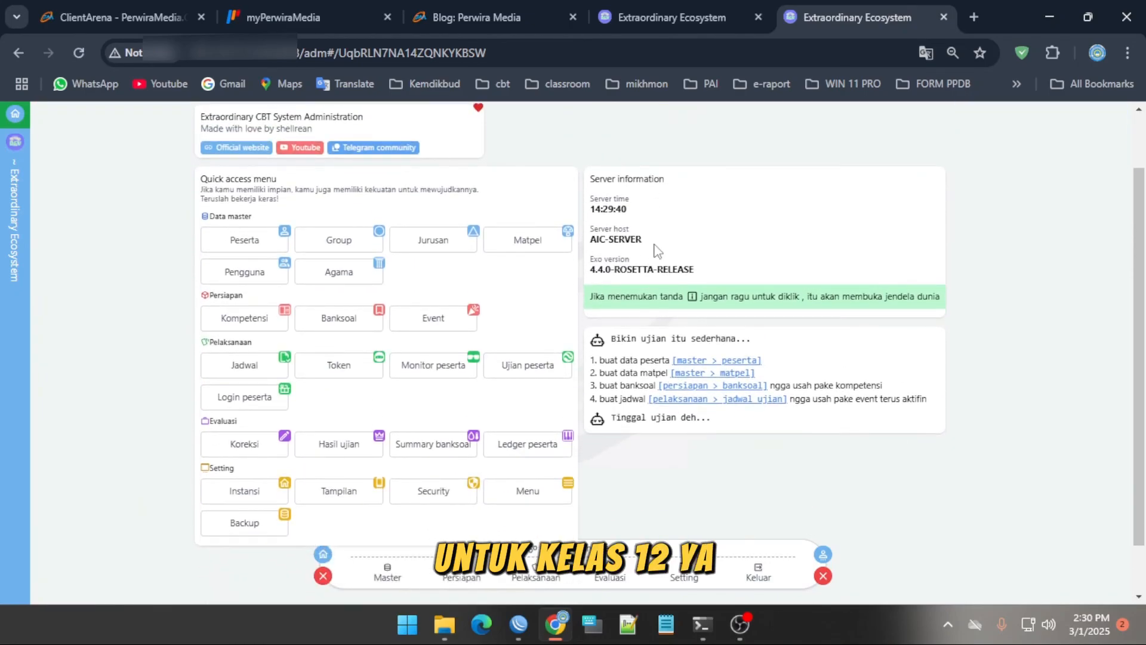
pyautogui.scroll(3, 657, 245)
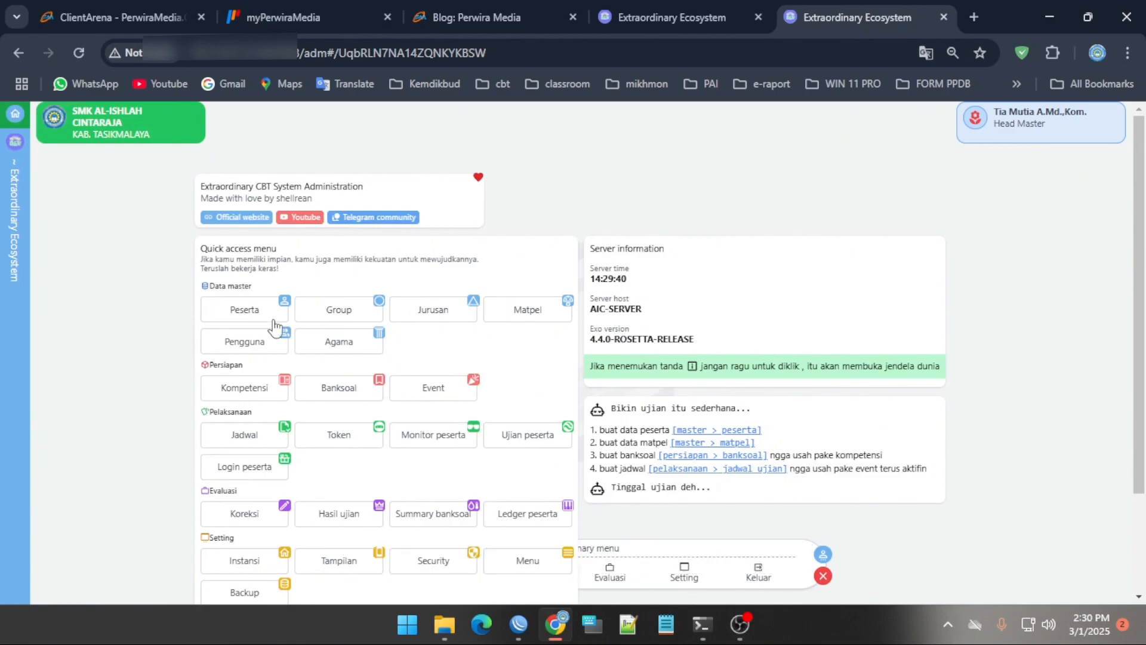
pyautogui.scroll(-2, 680, 355)
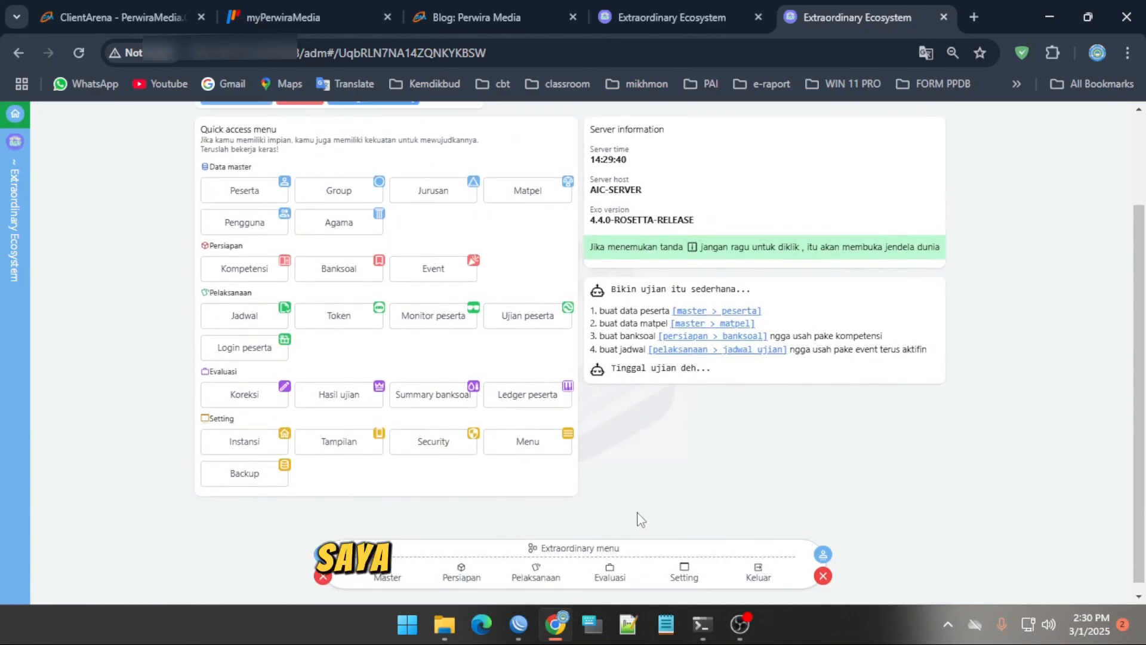
pyautogui.scroll(2, 640, 514)
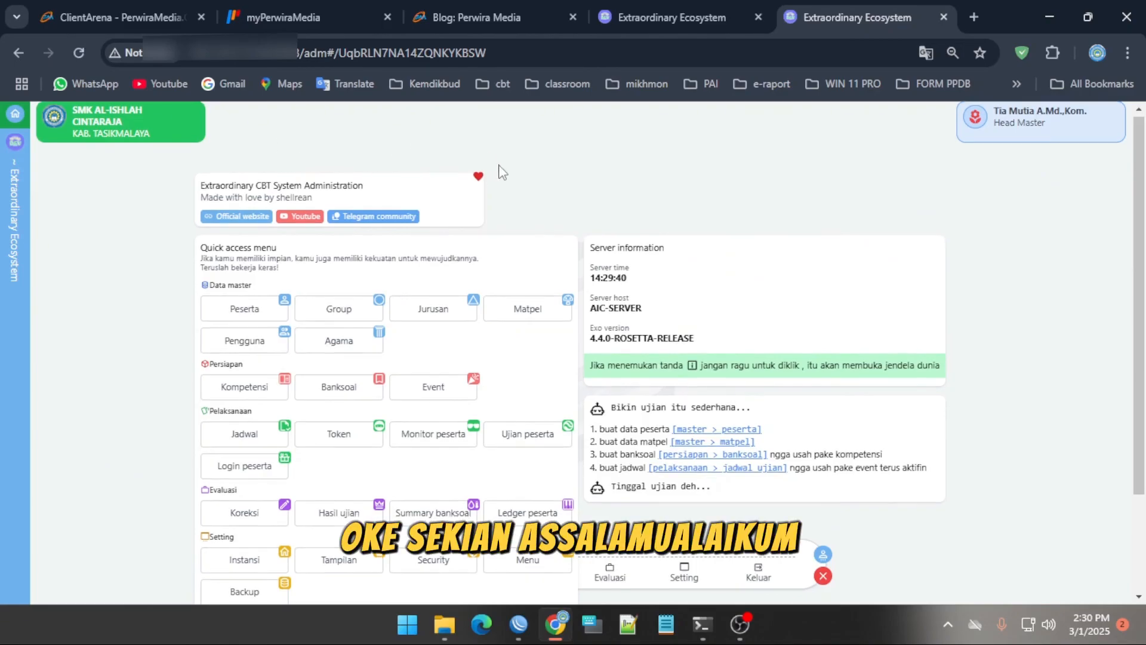
pyautogui.scroll(-2, 502, 167)
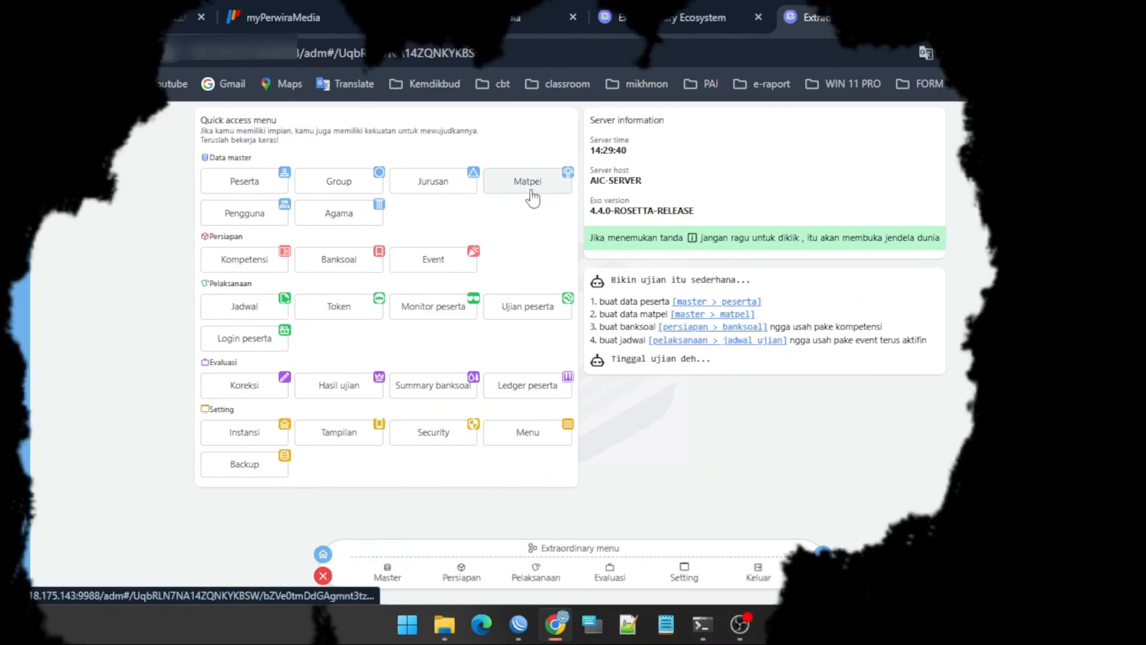